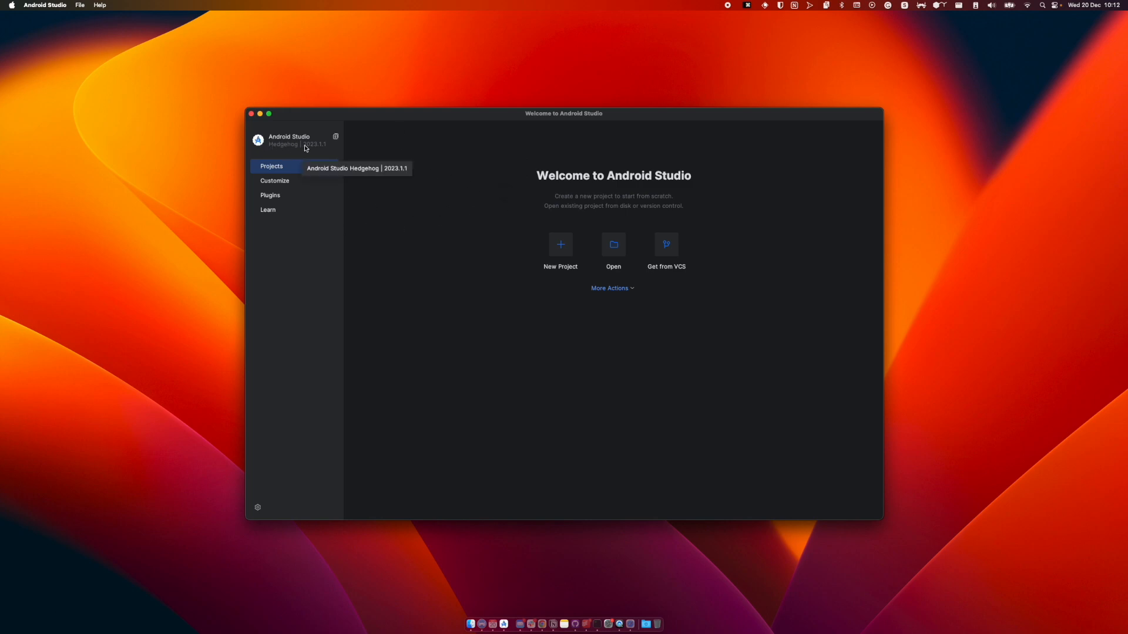
Set the IDE's color theme to Dark in the customization settings.
click(282, 186)
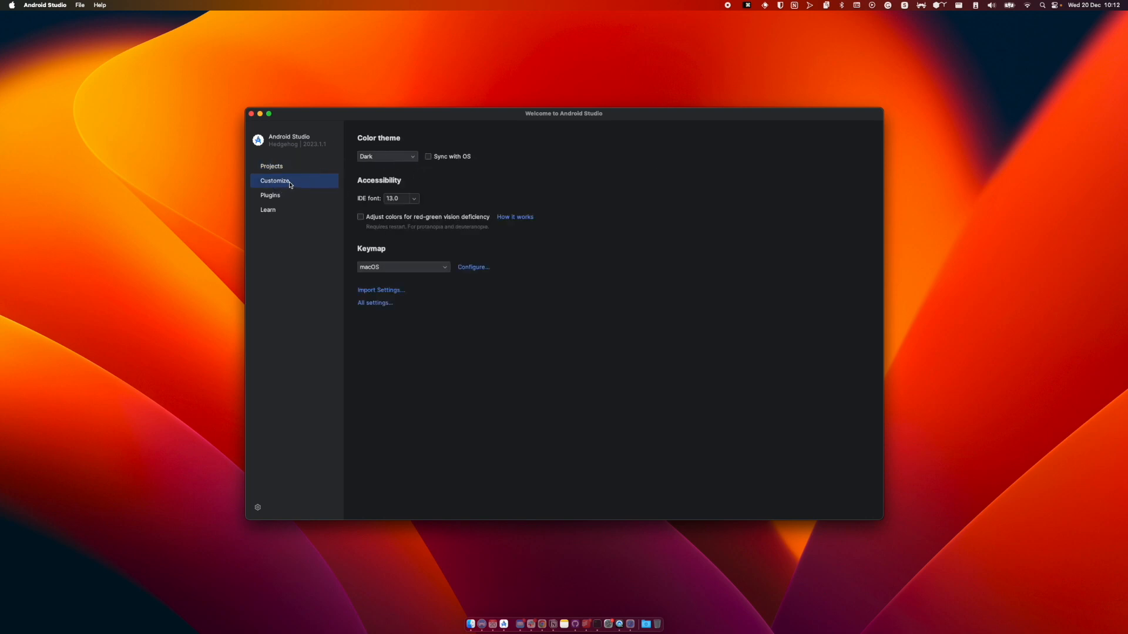
click(379, 156)
click(388, 166)
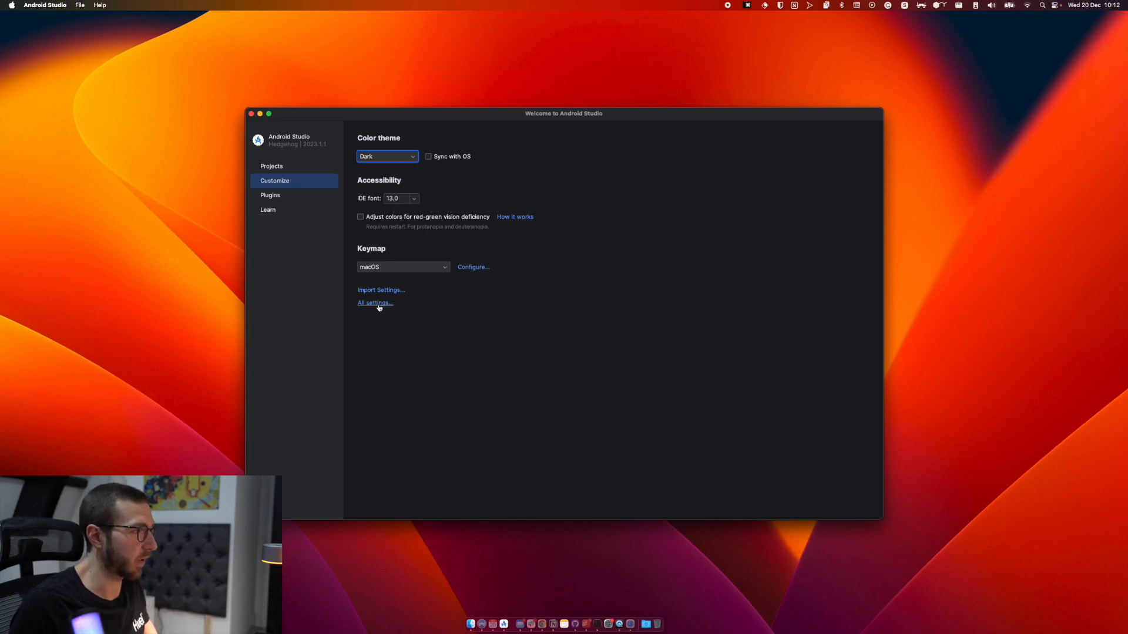
Install the ADB Idea plugin from the plugin marketplace and look through its overview.
click(291, 200)
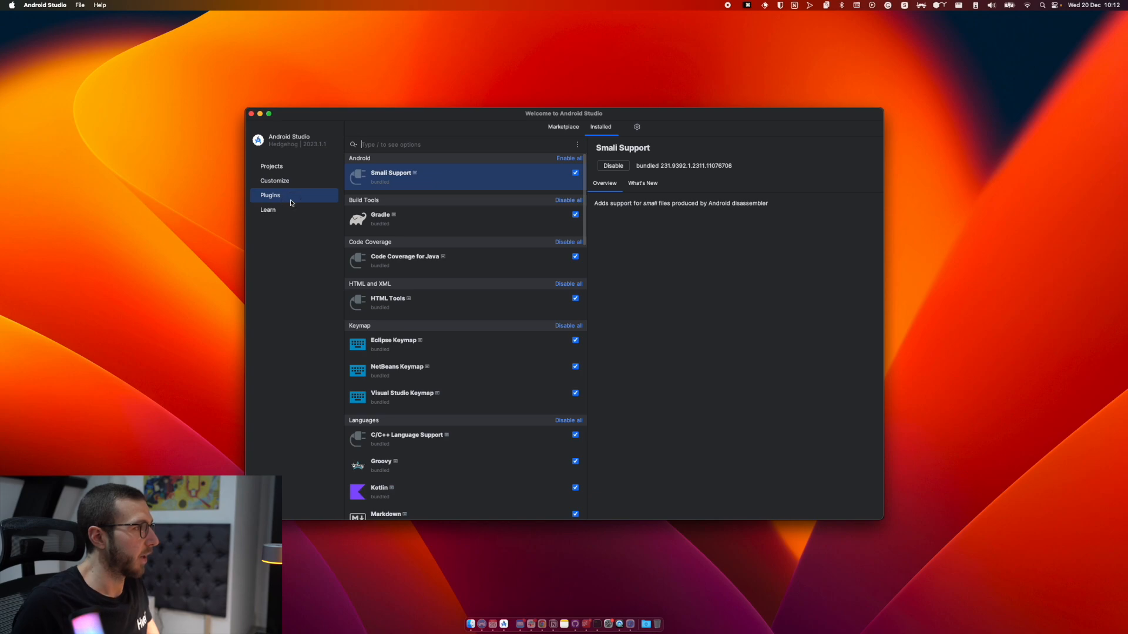
click(563, 129)
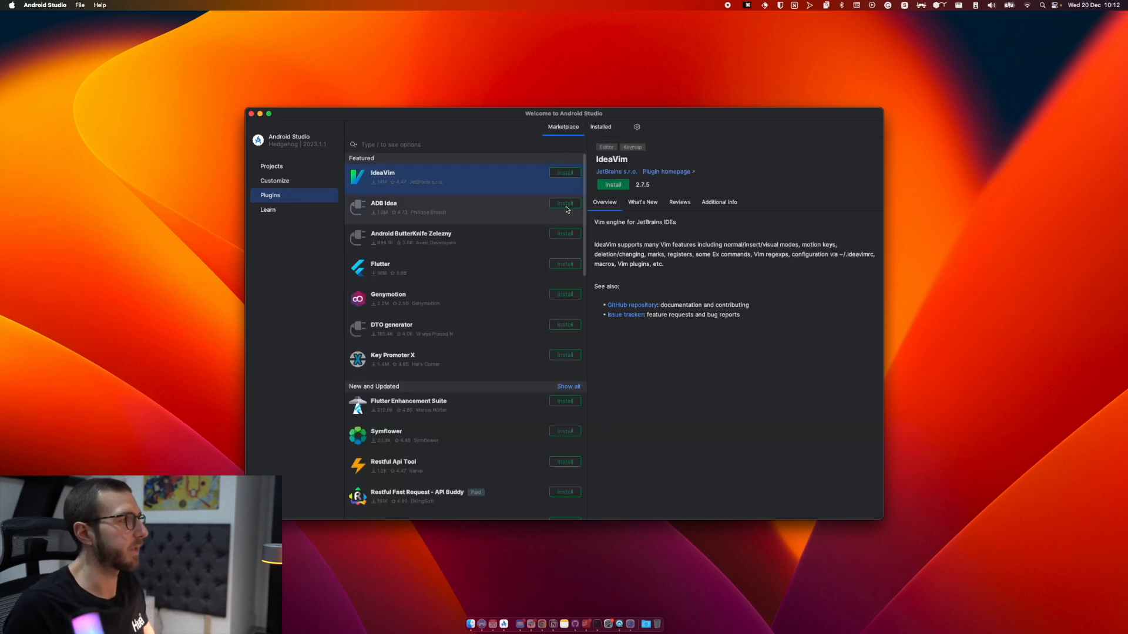
click(529, 212)
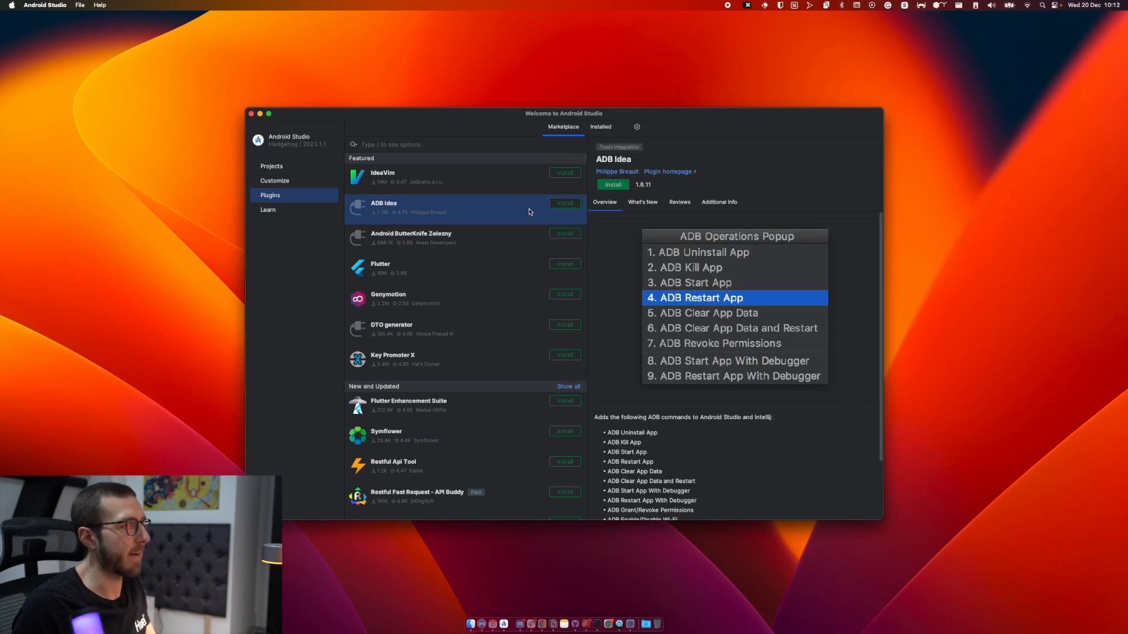
click(558, 206)
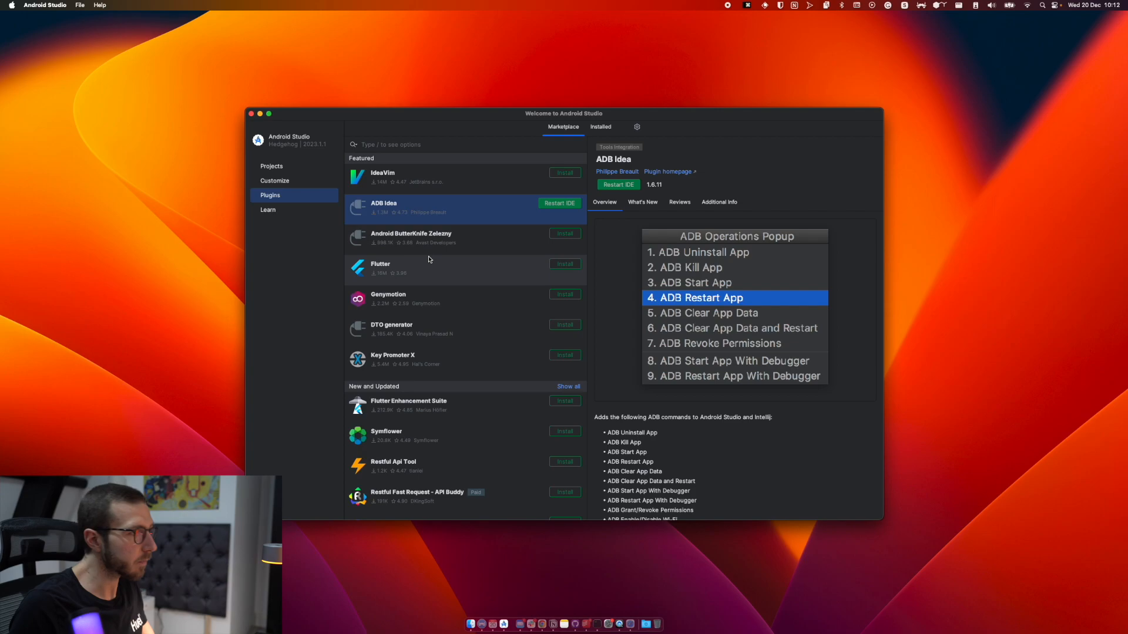
scroll(756, 324, down, 2)
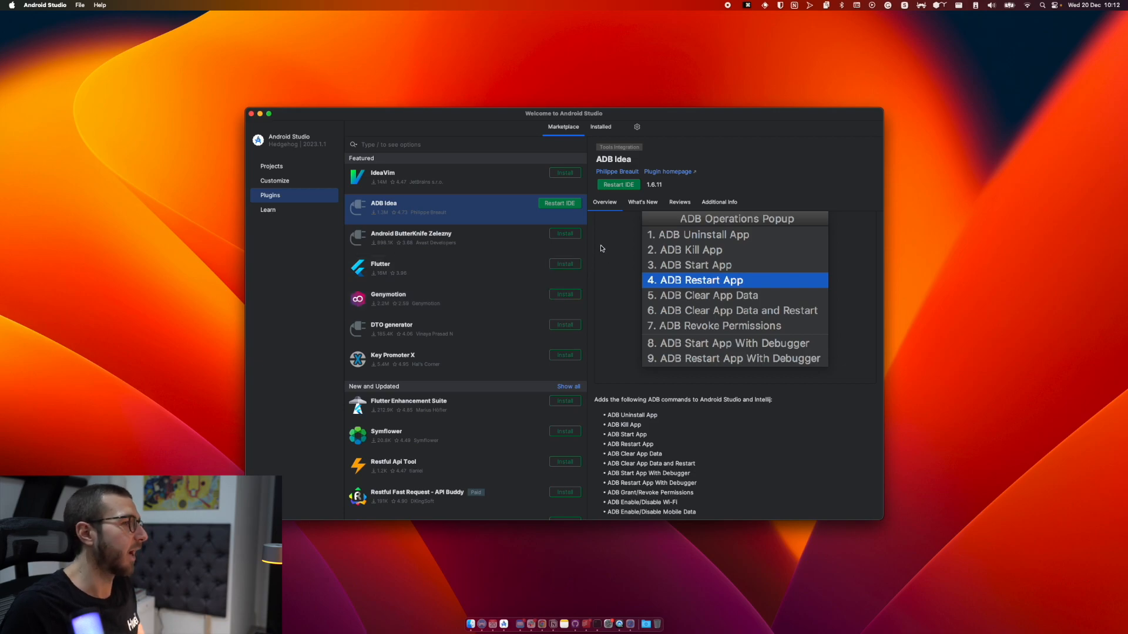
Install the .ignore plugin from the marketplace's Top Downloads and read through its list of supported ignore files.
scroll(497, 288, down, 2)
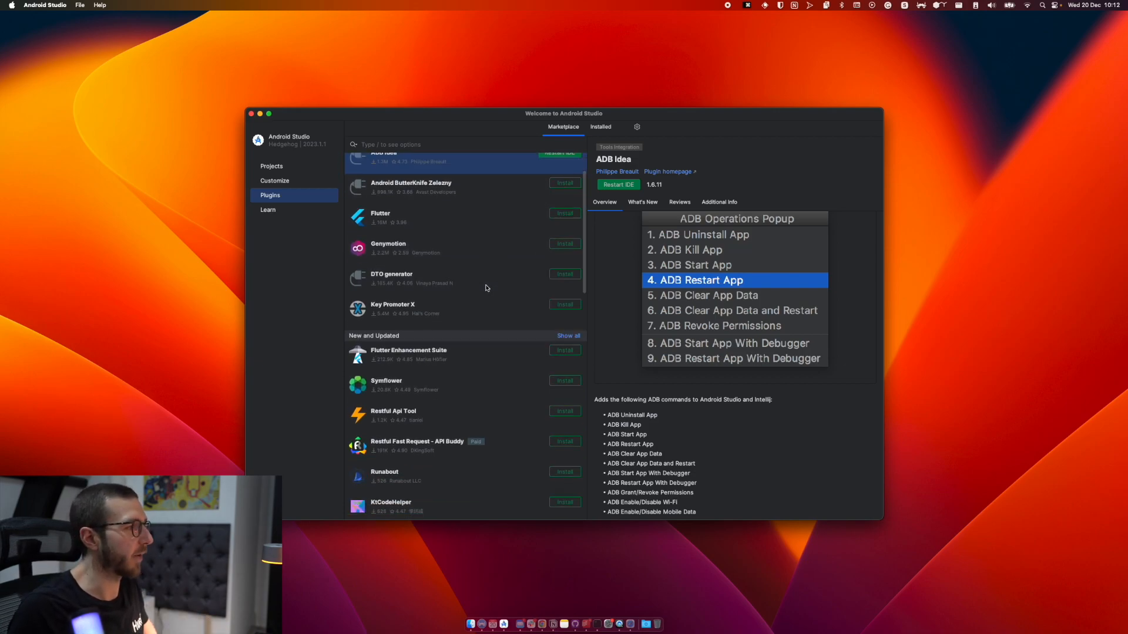
scroll(476, 353, down, 4)
scroll(476, 371, down, 4)
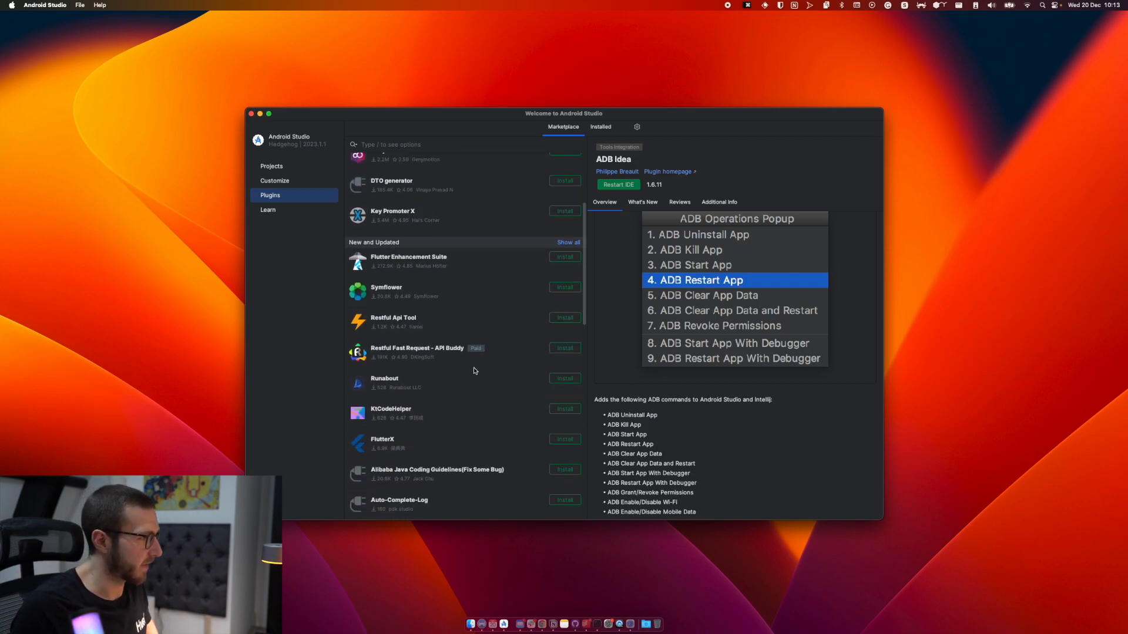
scroll(440, 347, down, 10)
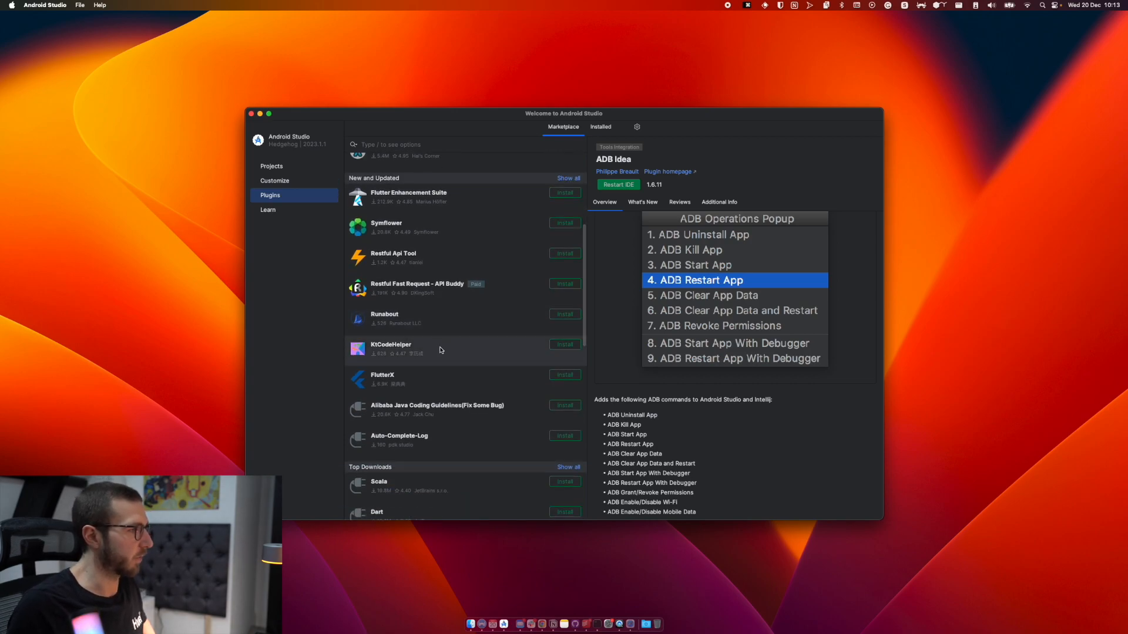
scroll(439, 351, down, 2)
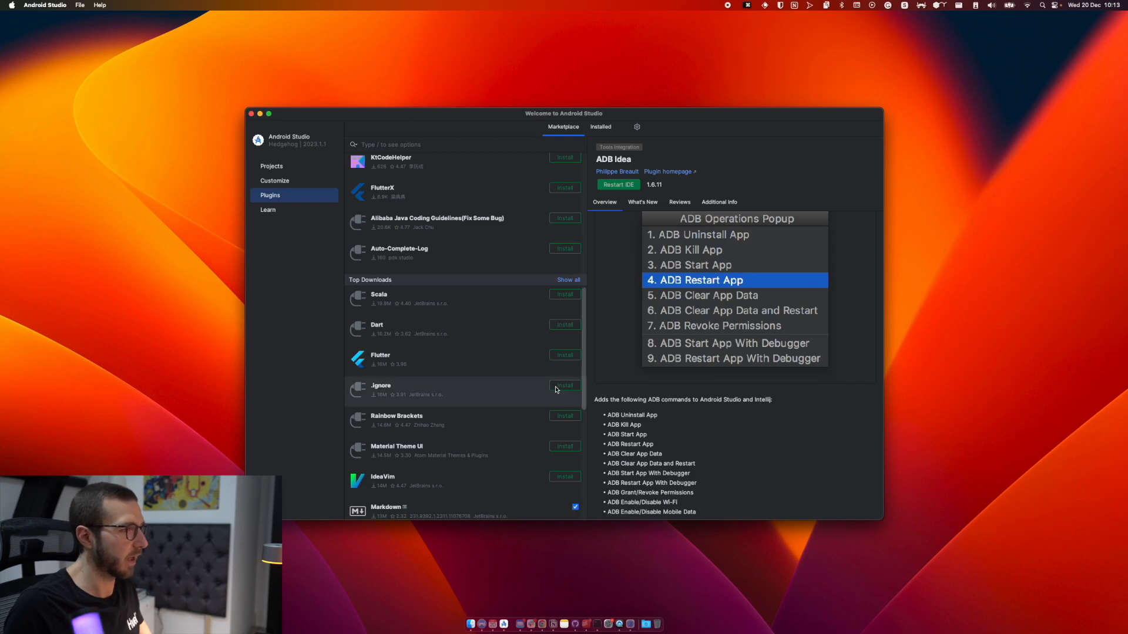
click(558, 390)
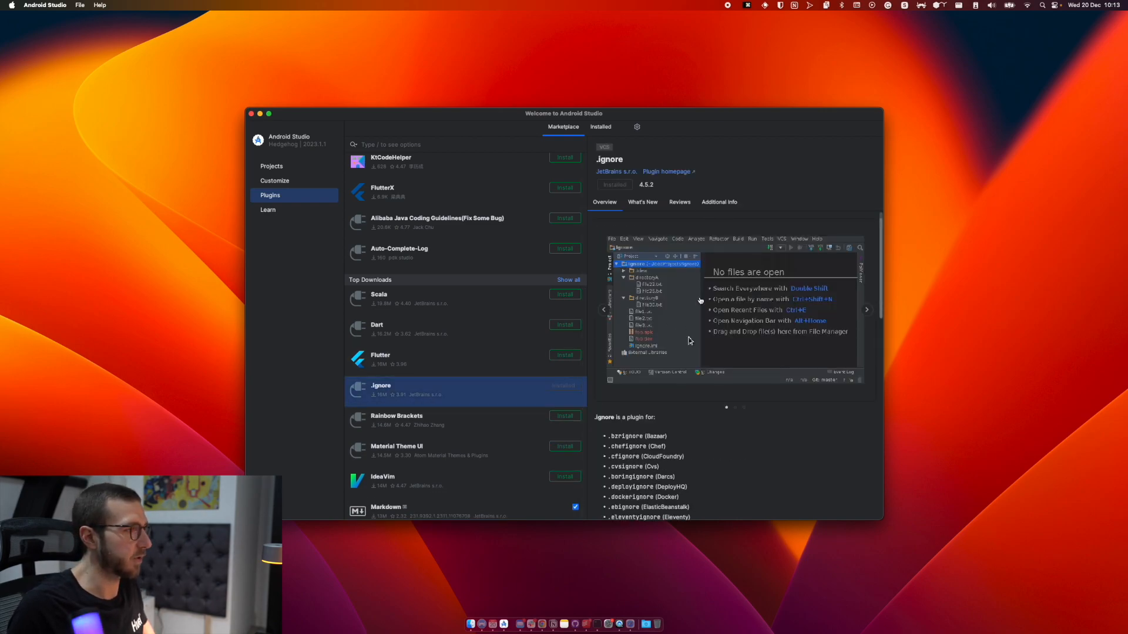
scroll(690, 341, down, 5)
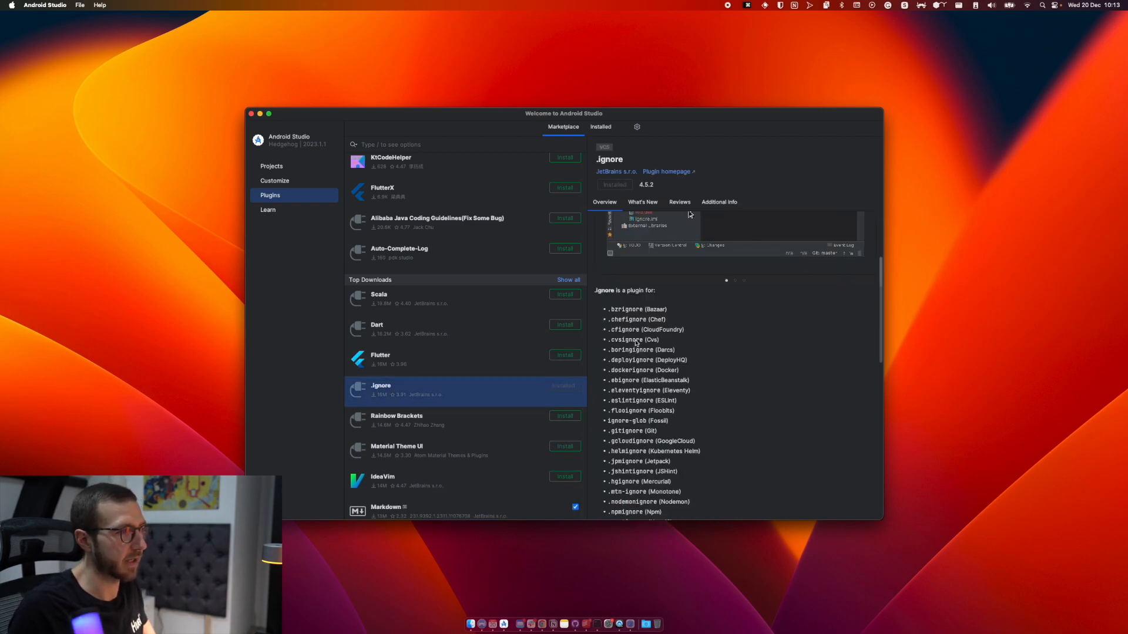
scroll(404, 387, down, 1)
Install the Rainbow Brackets plugin together with its required JetBrains Marketplace Licensing plugin.
scroll(403, 387, down, 1)
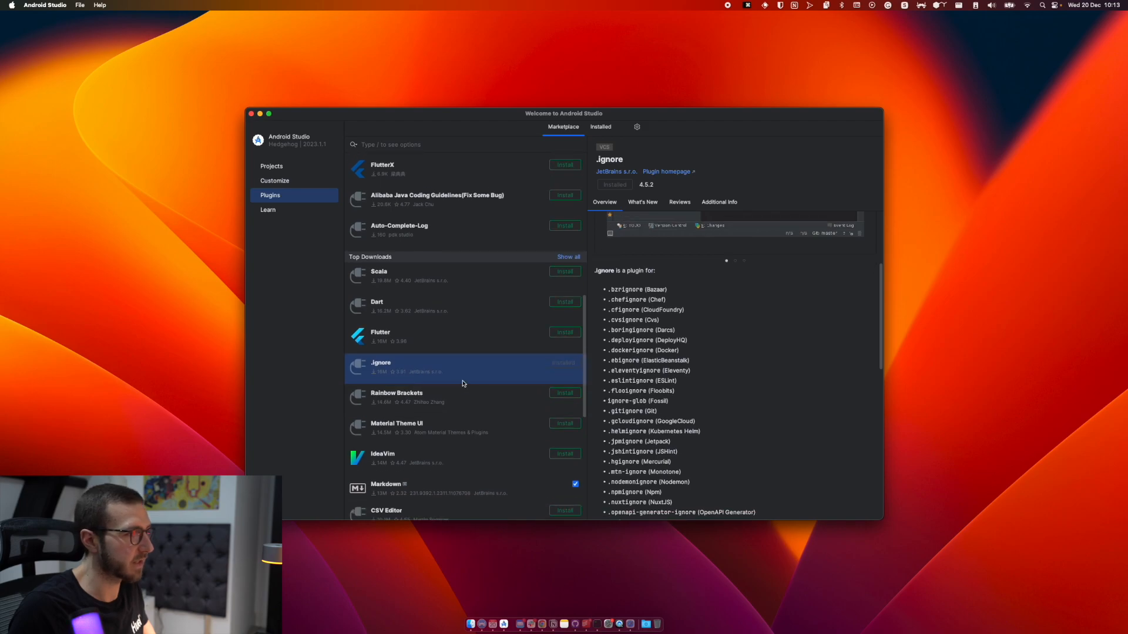
click(527, 396)
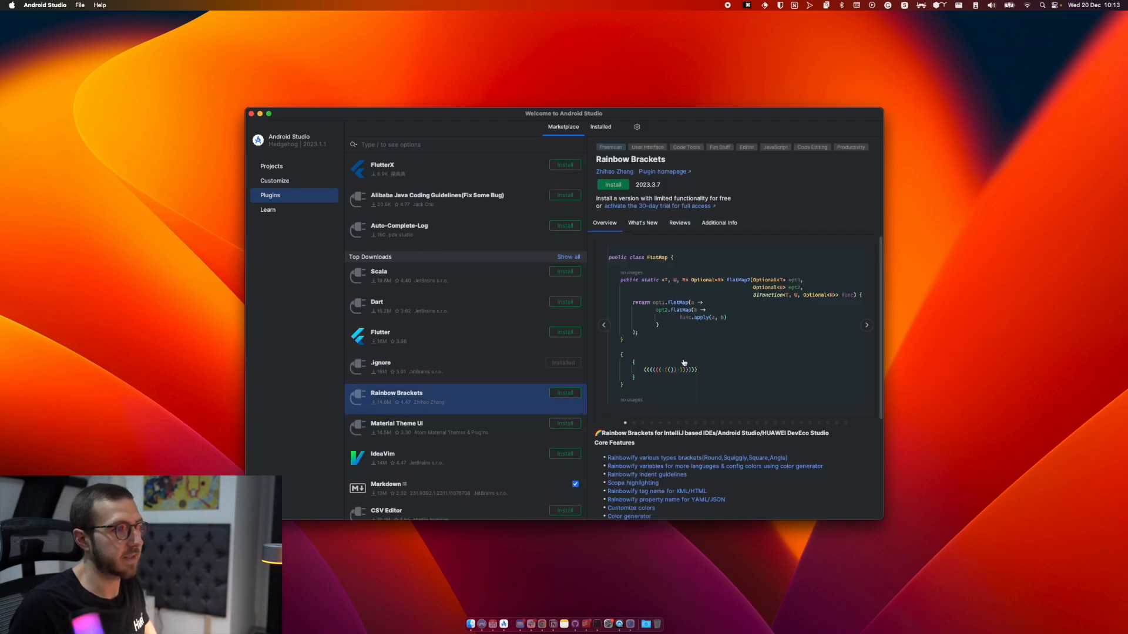
click(574, 393)
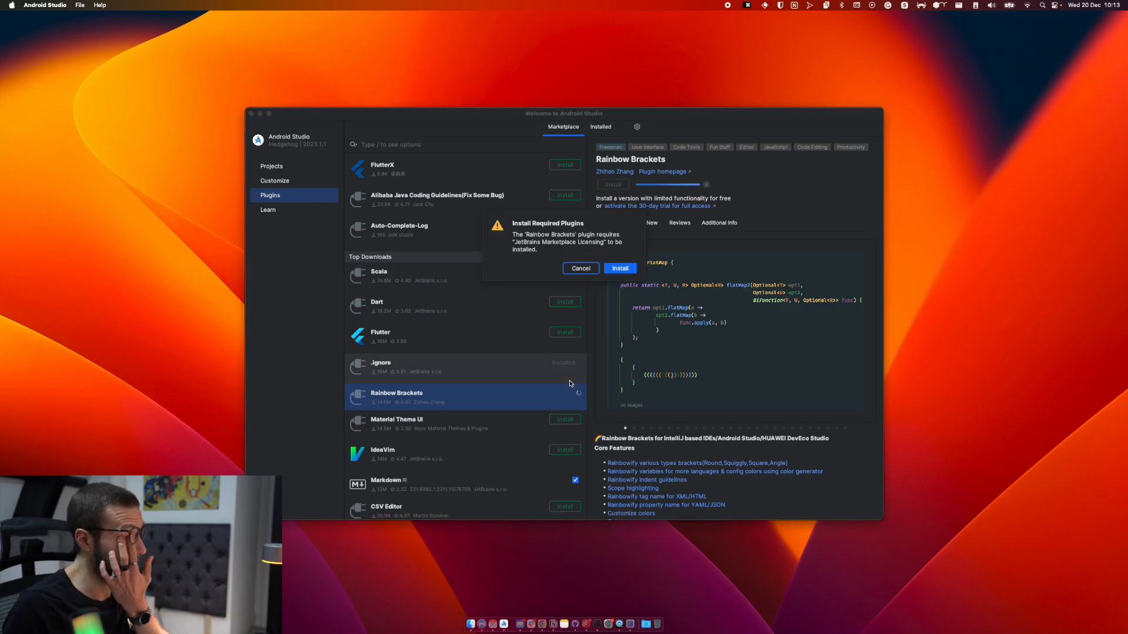
click(616, 269)
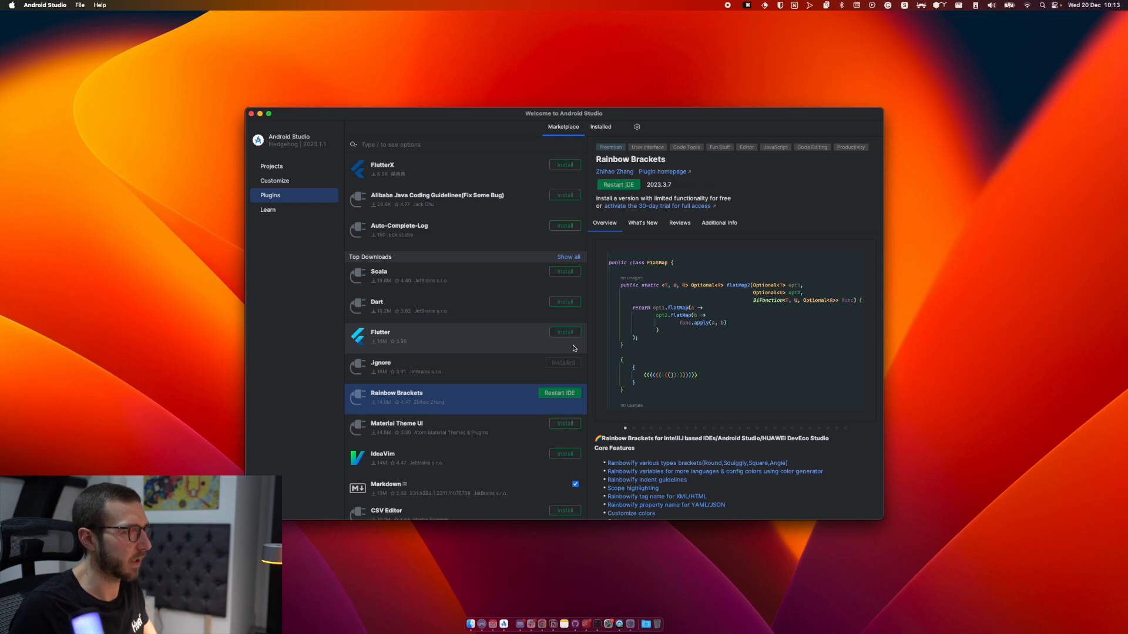
Find Key Promoter X among the top-rated plugins and examine its description and preview images.
scroll(517, 356, down, 3)
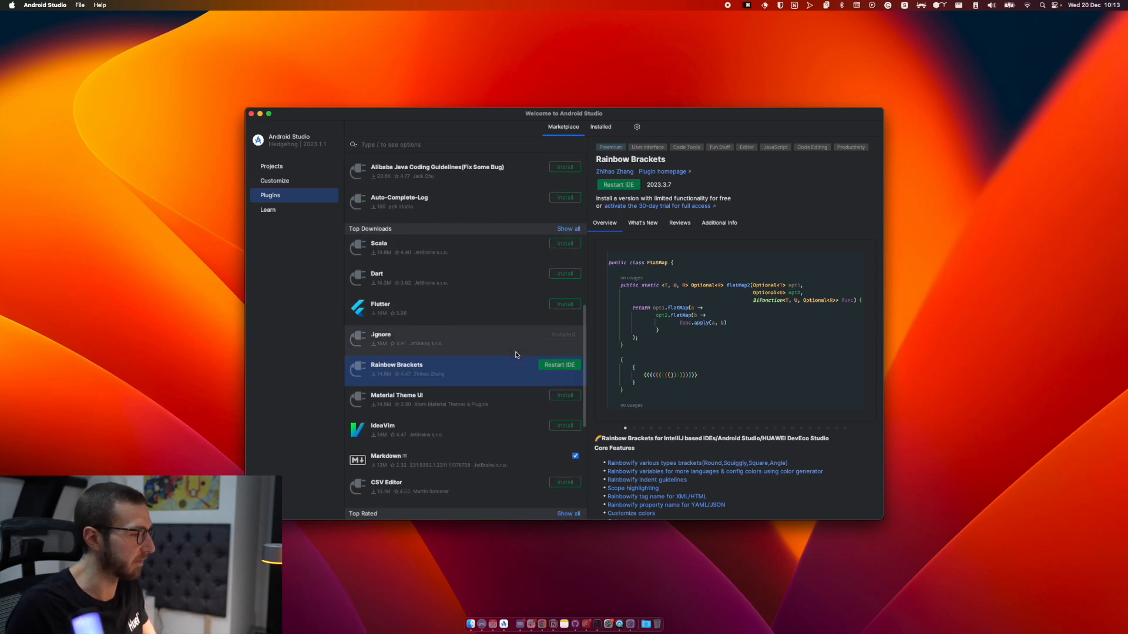
scroll(516, 355, down, 10)
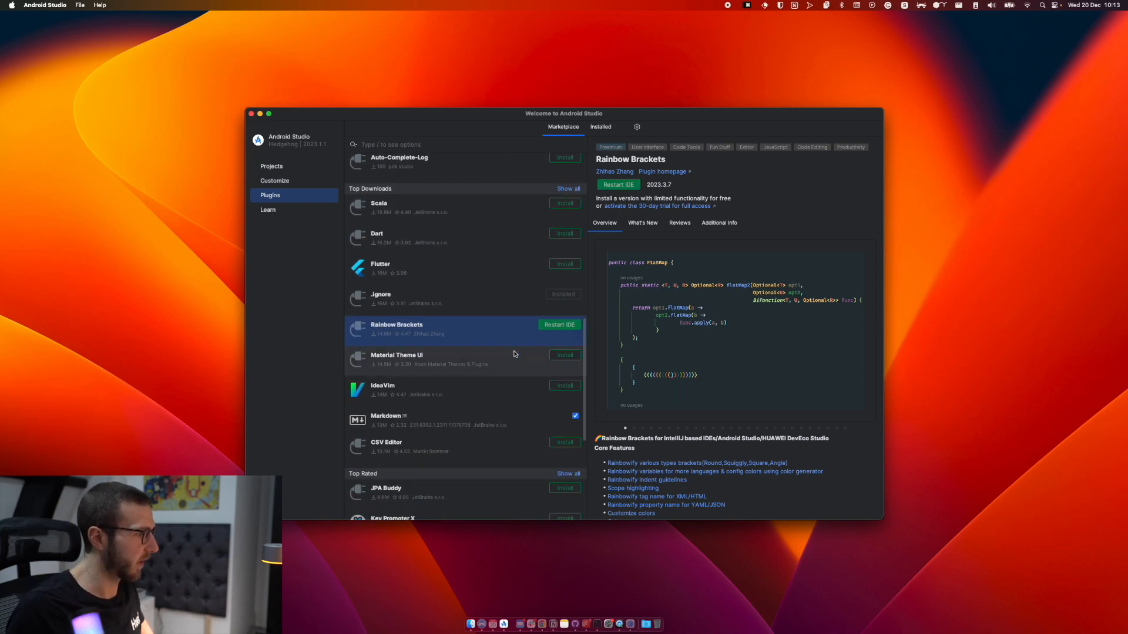
scroll(514, 353, down, 1)
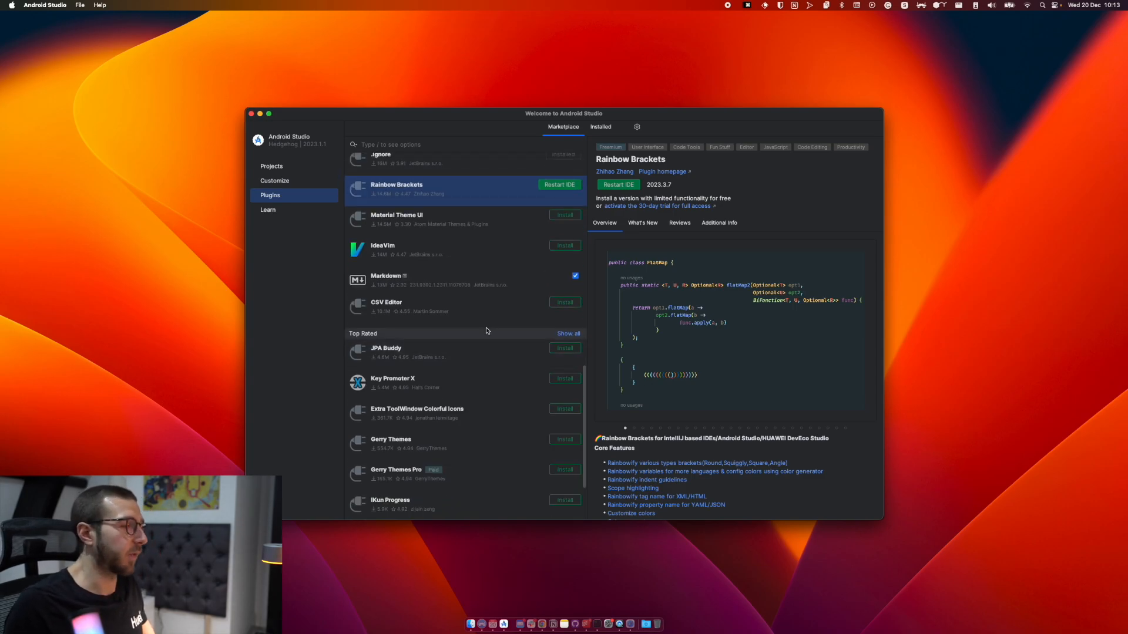
click(499, 384)
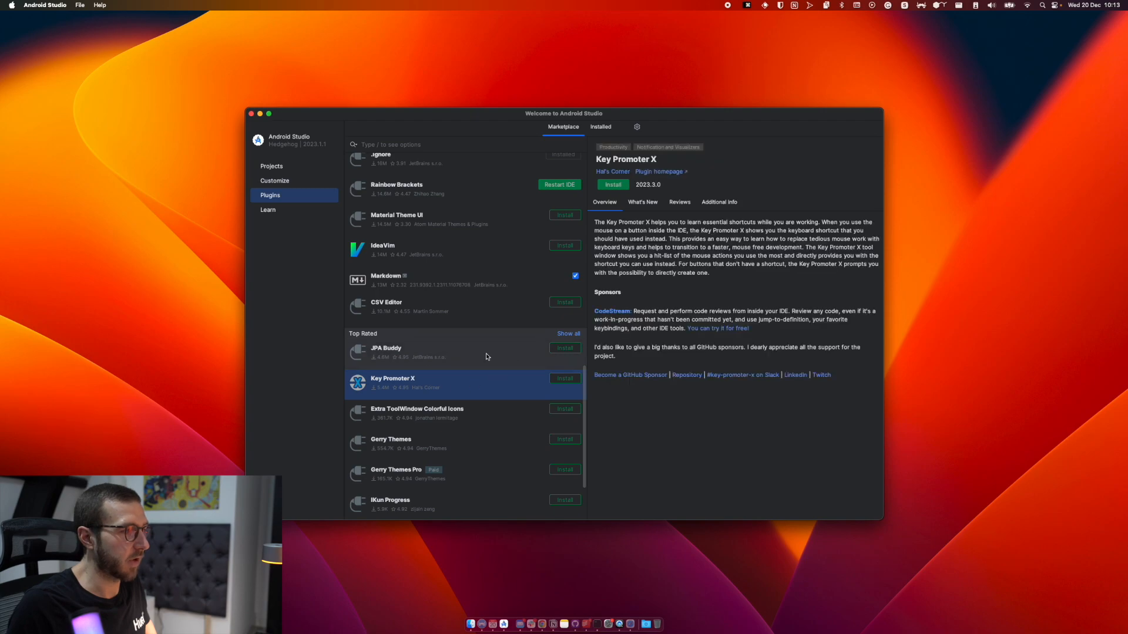
scroll(662, 372, down, 3)
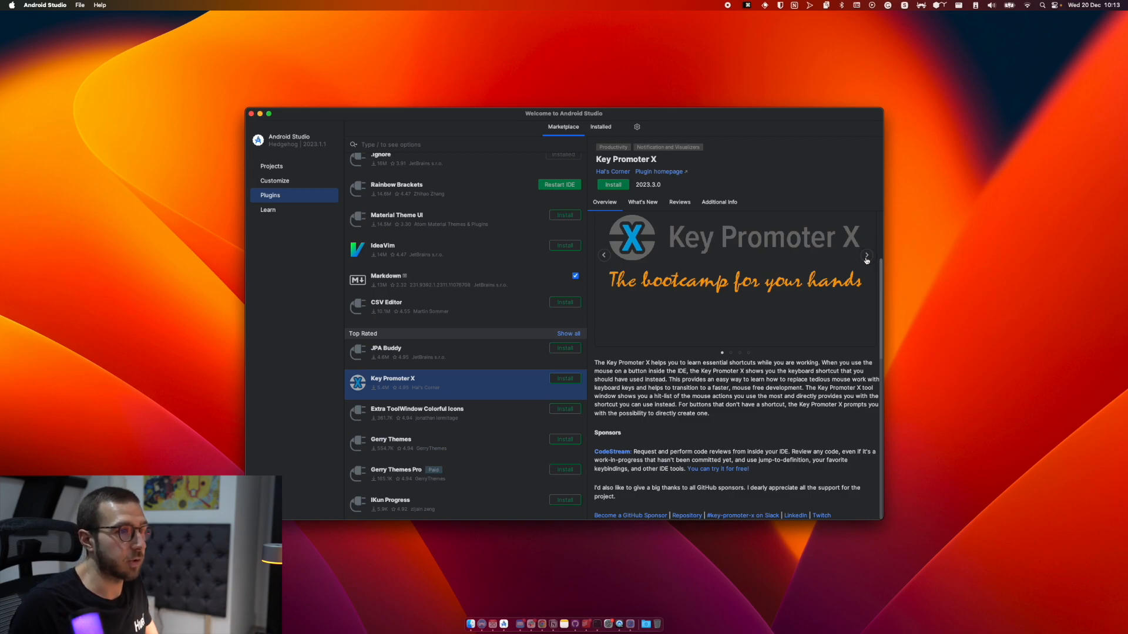
scroll(865, 267, up, 3)
click(867, 311)
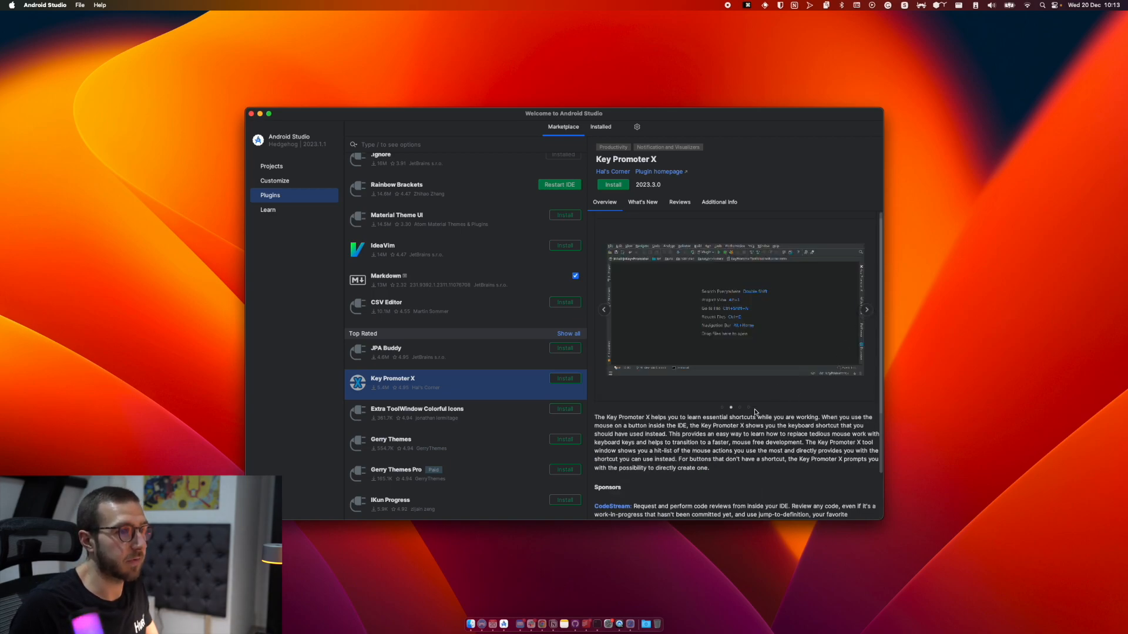
click(865, 310)
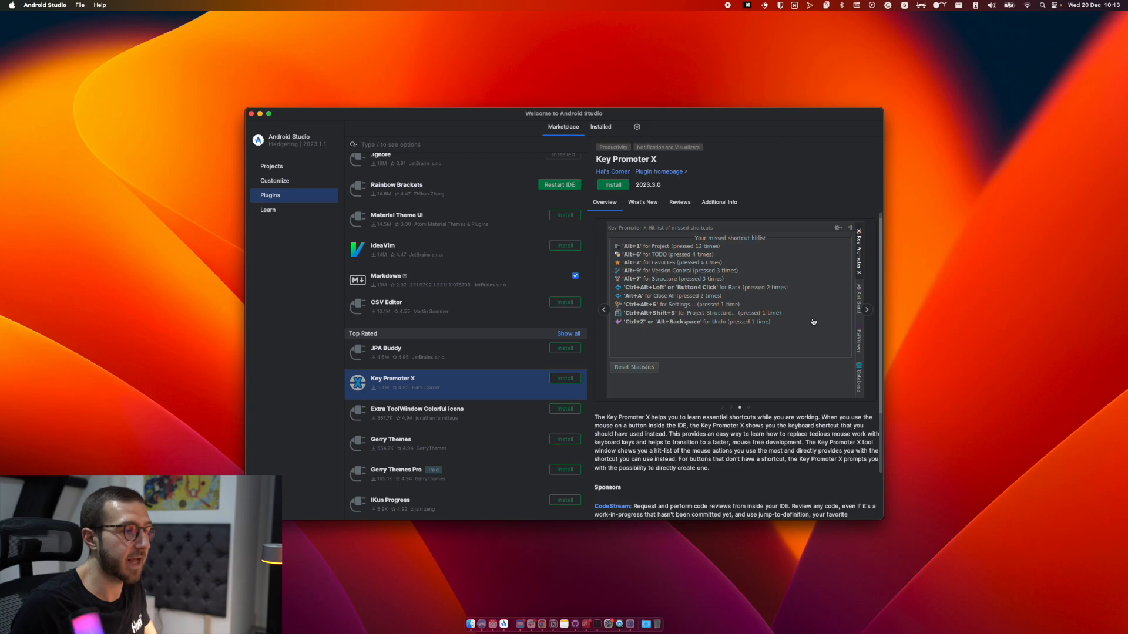
click(867, 311)
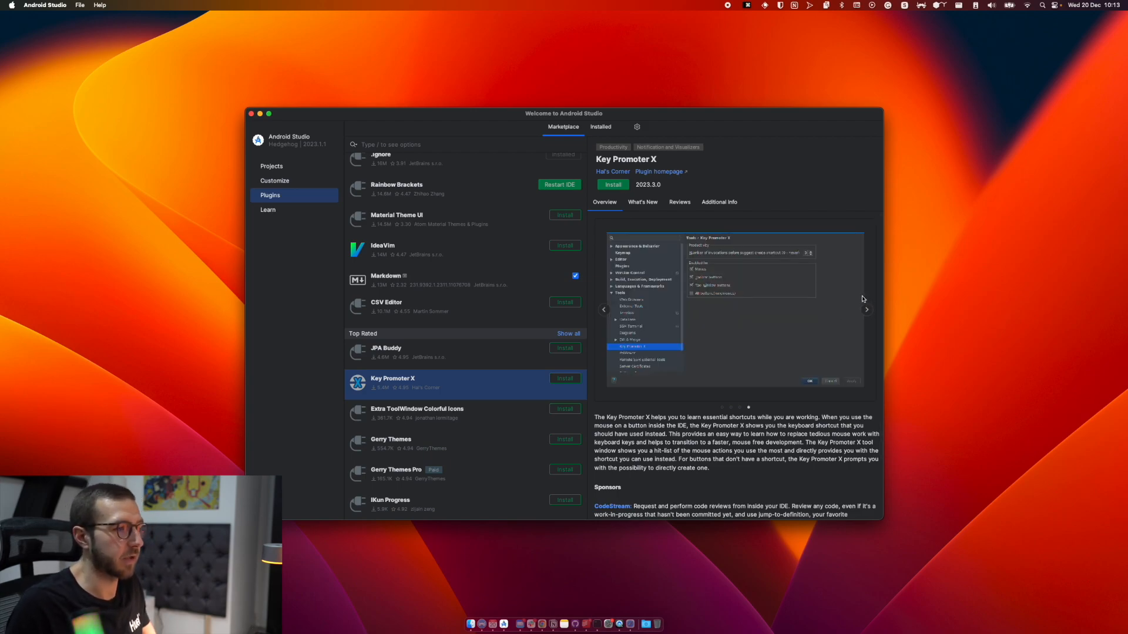
Examine the marketplace overviews of the Gerry Themes Pro, DTO generator and Genymotion plugins.
scroll(431, 326, down, 4)
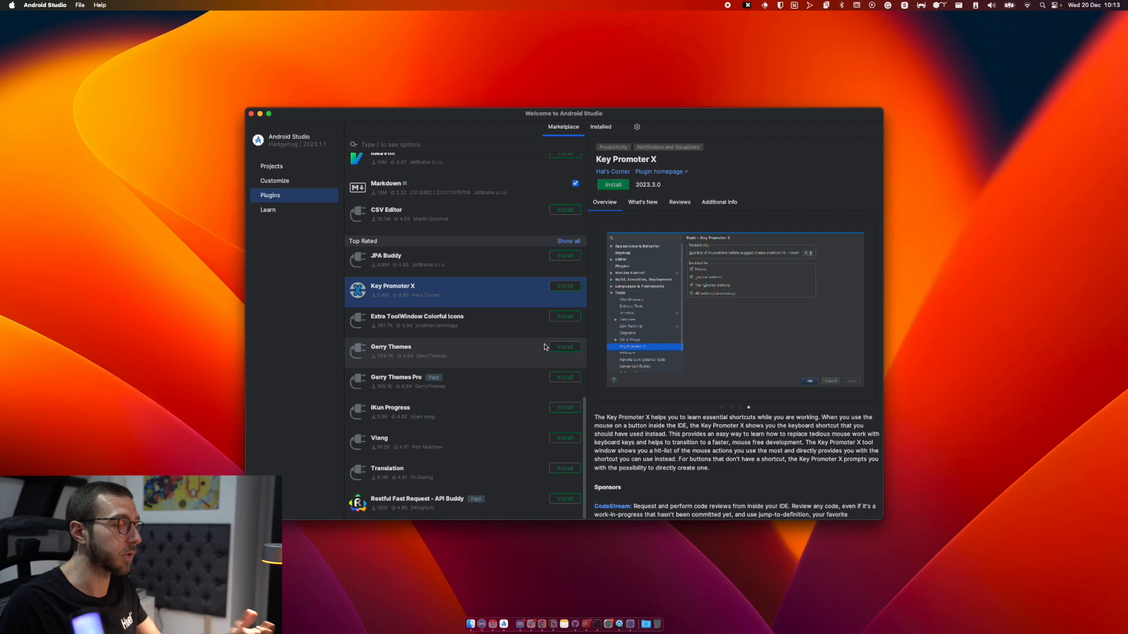
click(495, 374)
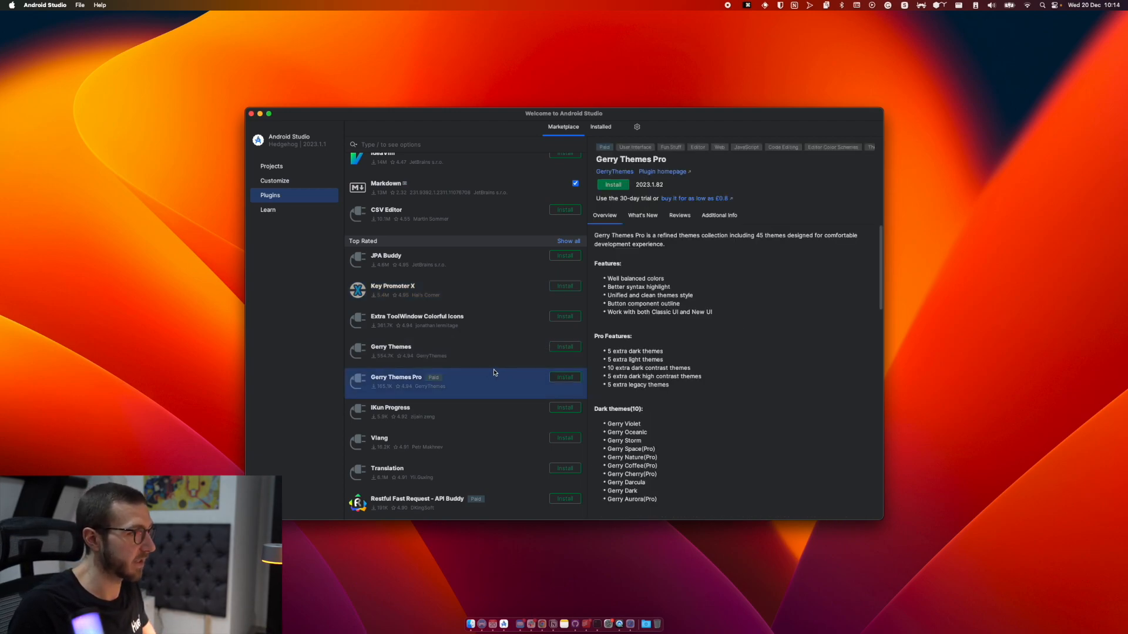
scroll(496, 373, up, 3)
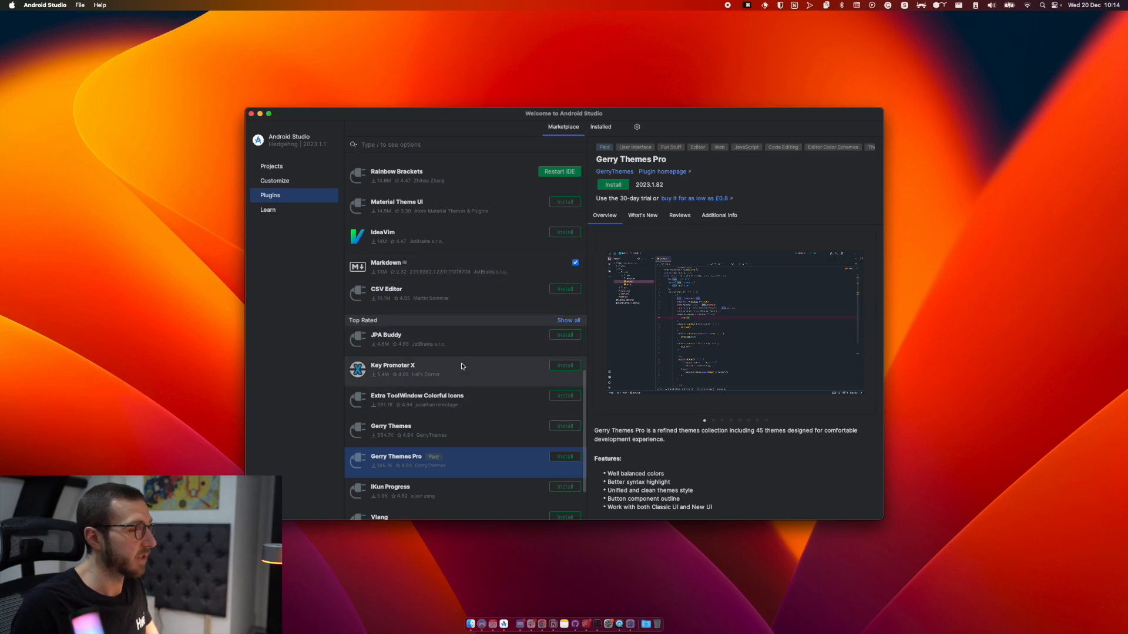
scroll(447, 376, down, 3)
scroll(458, 252, up, 10)
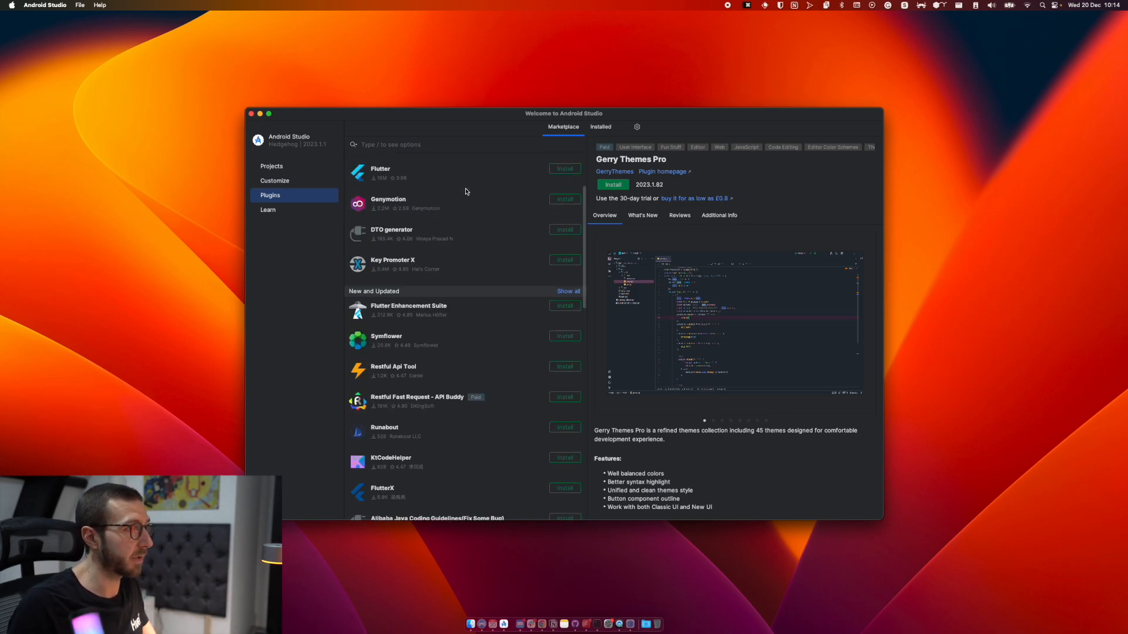
scroll(455, 226, up, 5)
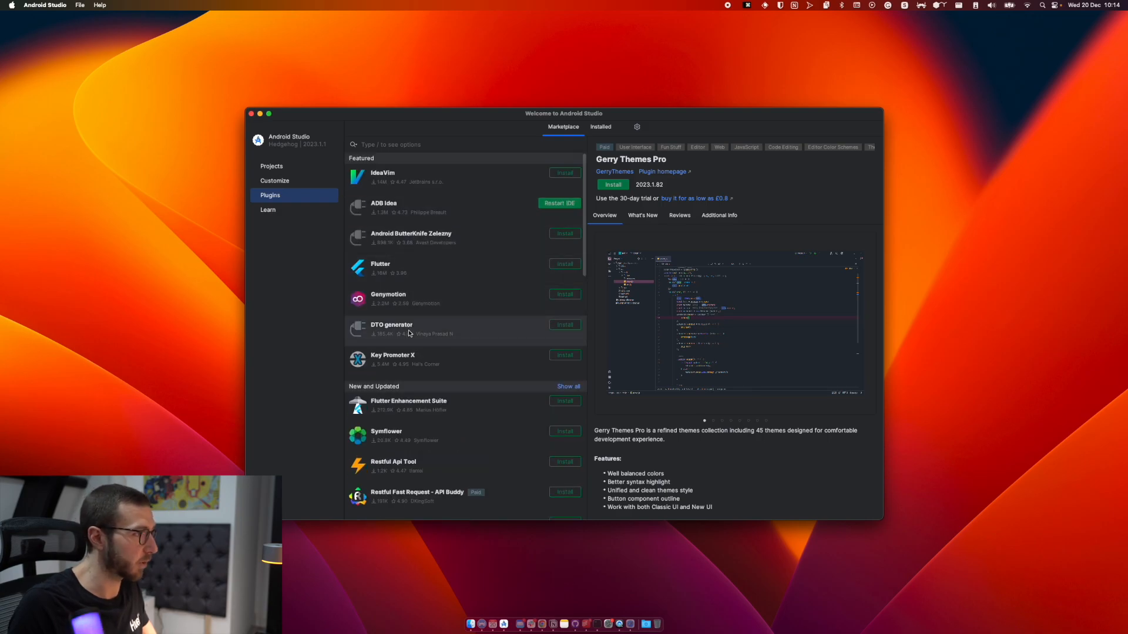
click(410, 333)
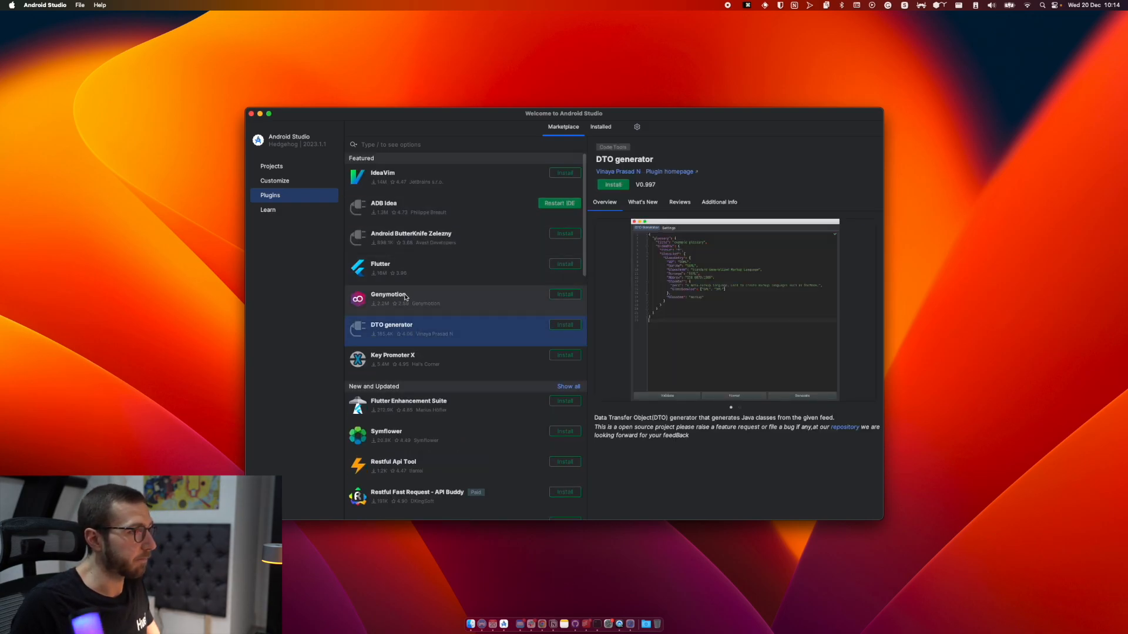
click(428, 309)
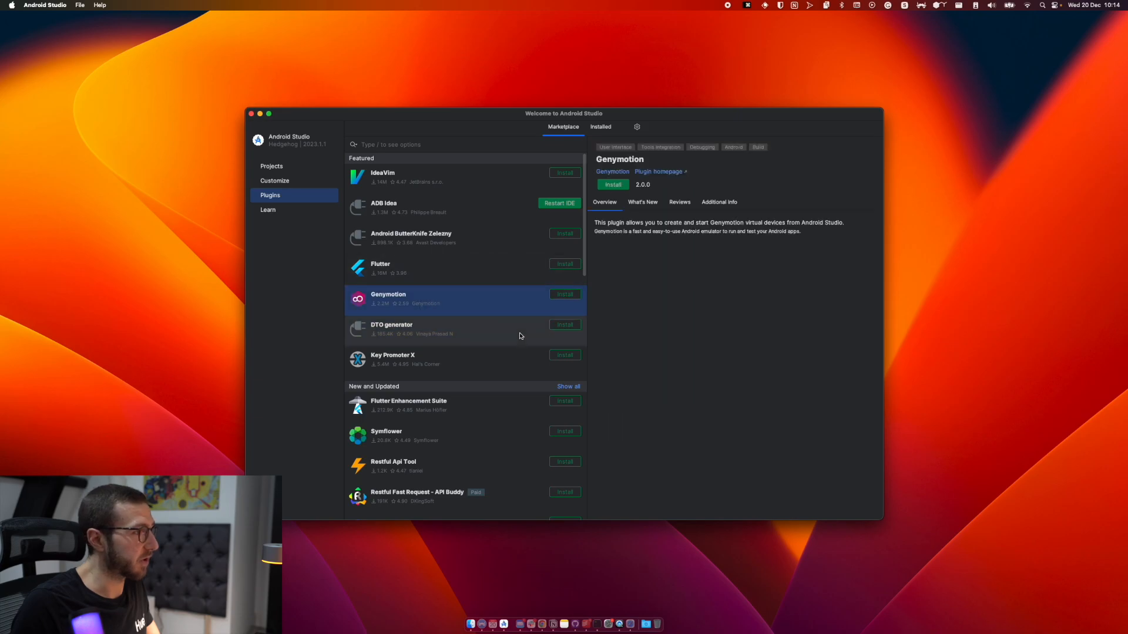
Search the plugin marketplace for "progress".
scroll(423, 264, down, 5)
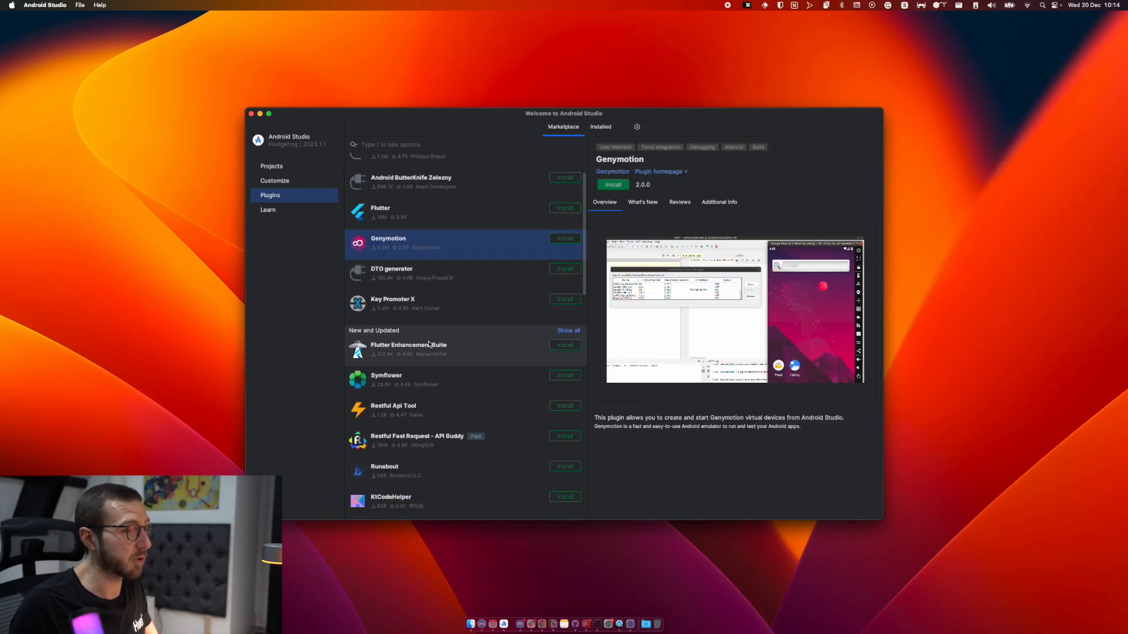
scroll(429, 329, up, 5)
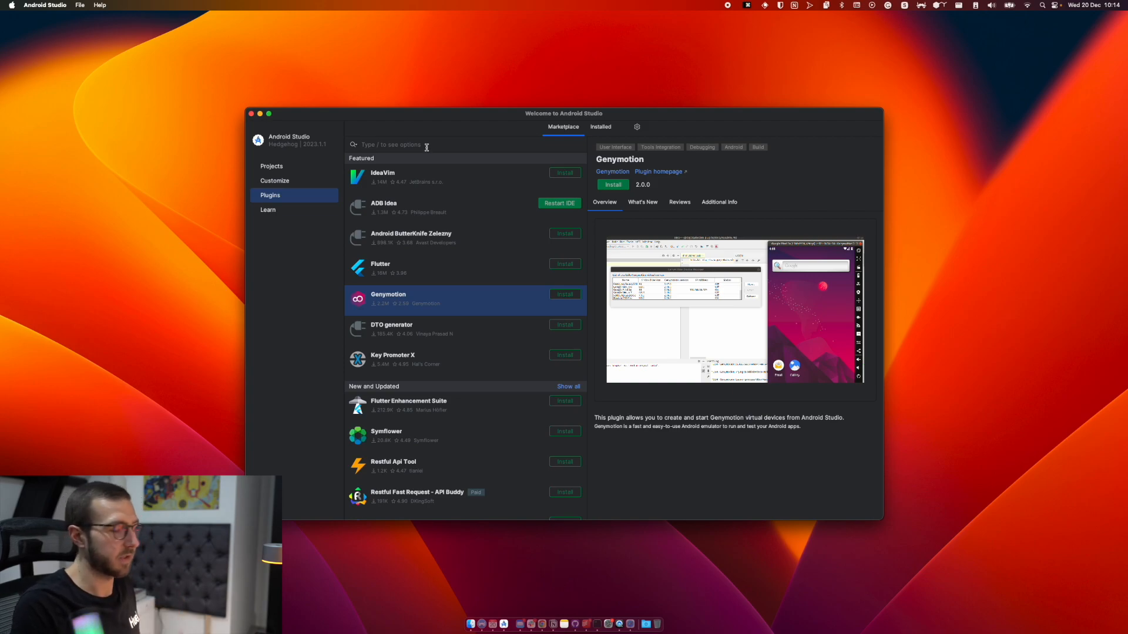
text(progress)
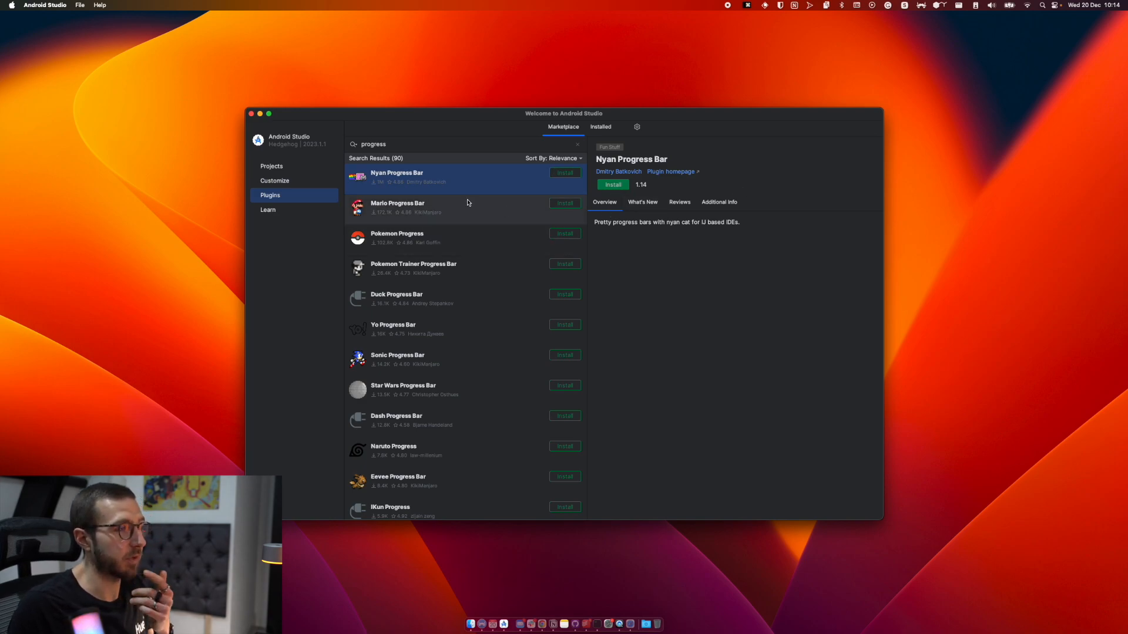
Examine the marketplace overviews of the Pokemon Progress and Pokemon Trainer Progress Bar plugins.
click(423, 235)
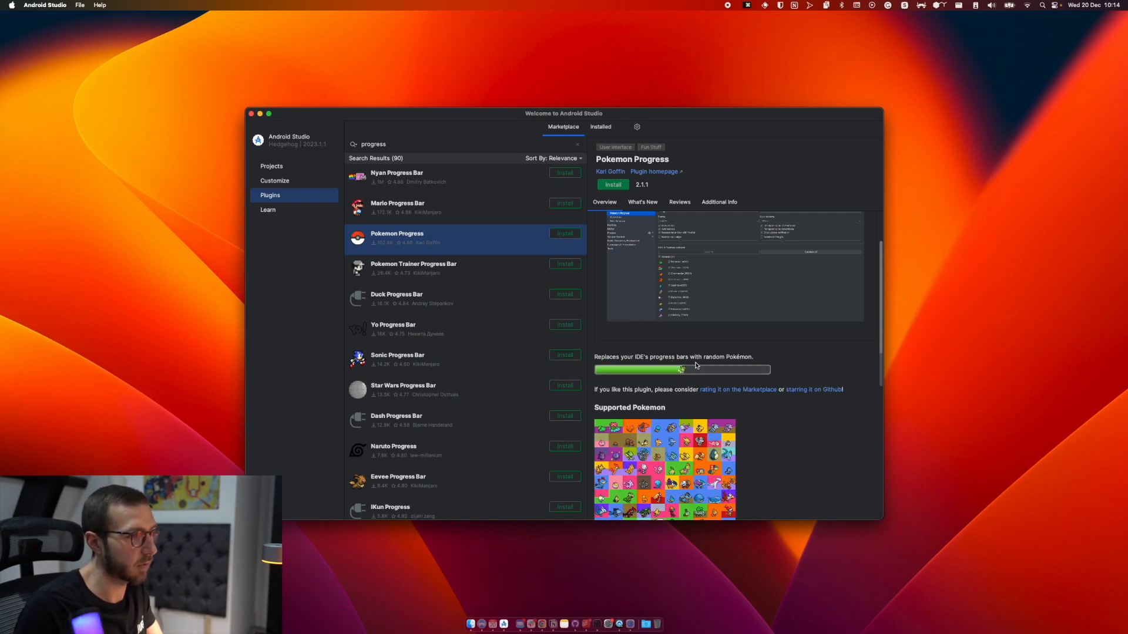
scroll(640, 378, down, 10)
scroll(695, 373, up, 10)
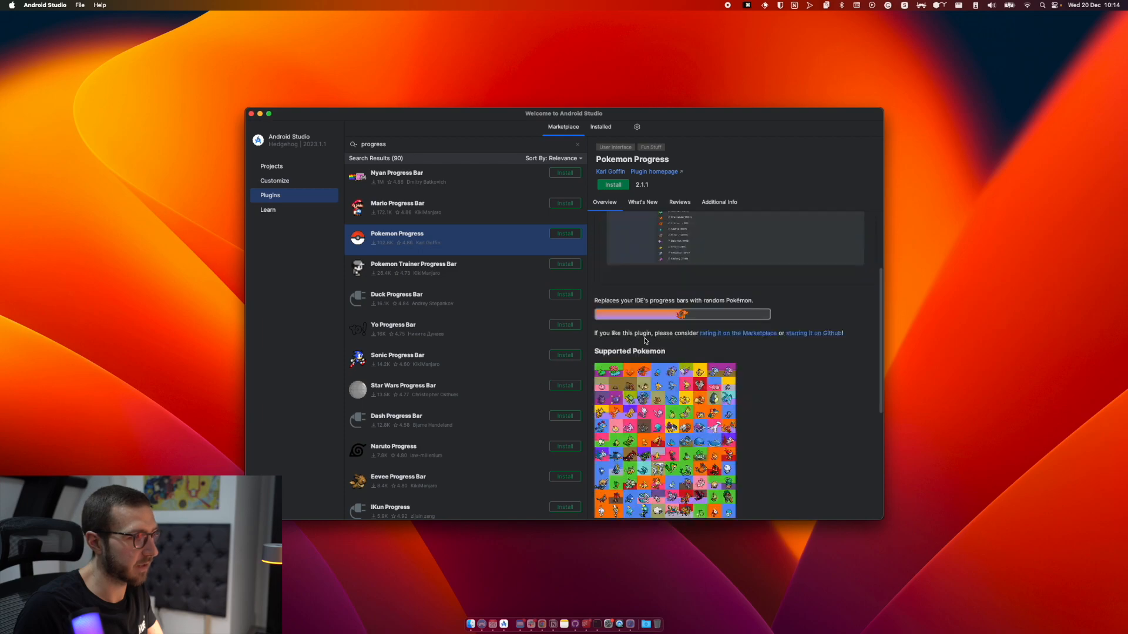
click(423, 268)
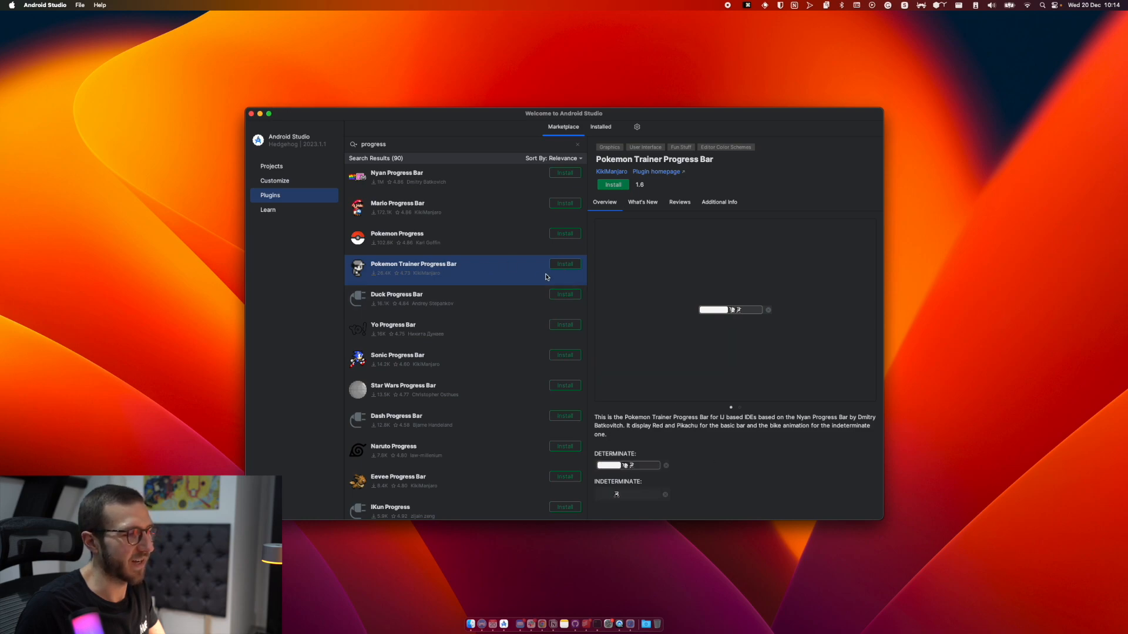
scroll(456, 381, down, 1)
scroll(455, 380, up, 1)
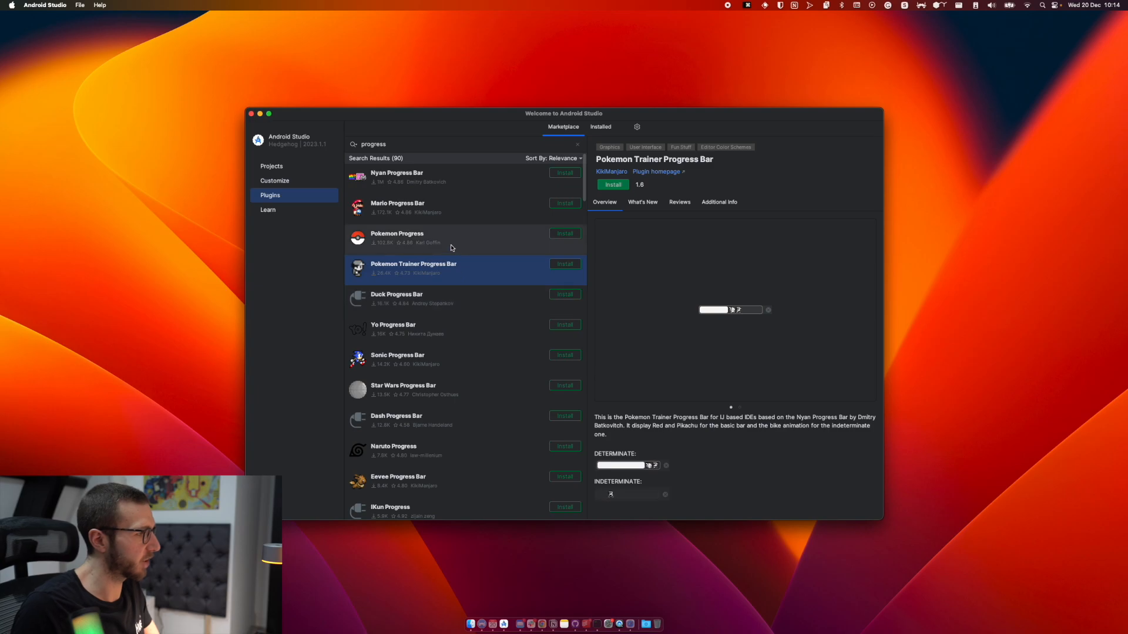
Examine the marketplace overviews of the Mario, Duck, Yo, Sonic and Naruto progress bar plugins.
click(444, 216)
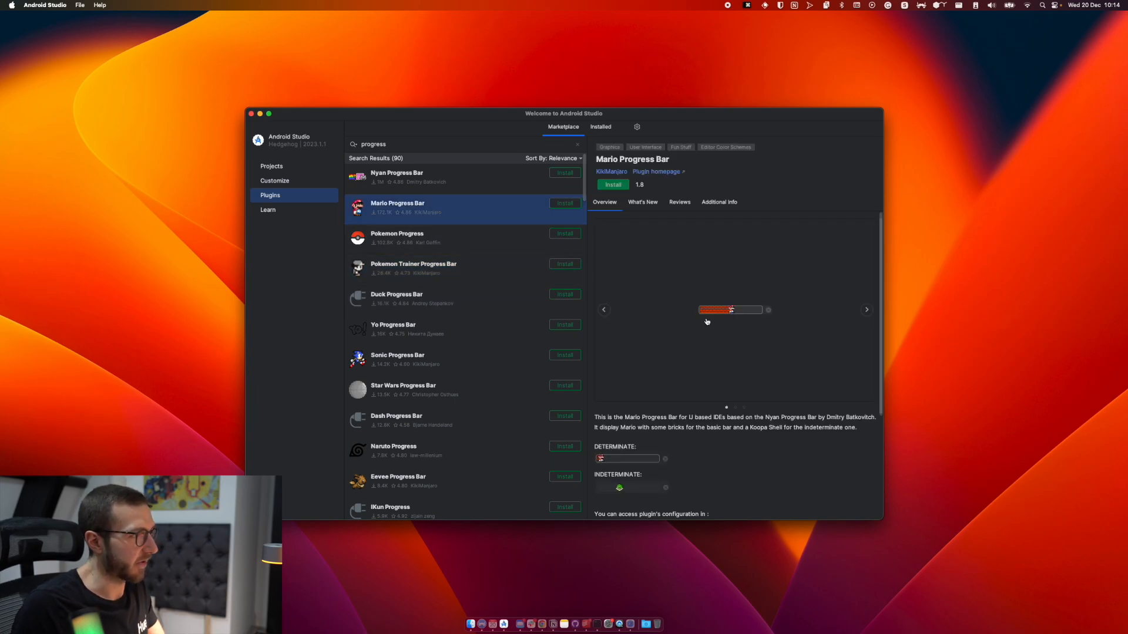
scroll(695, 370, down, 3)
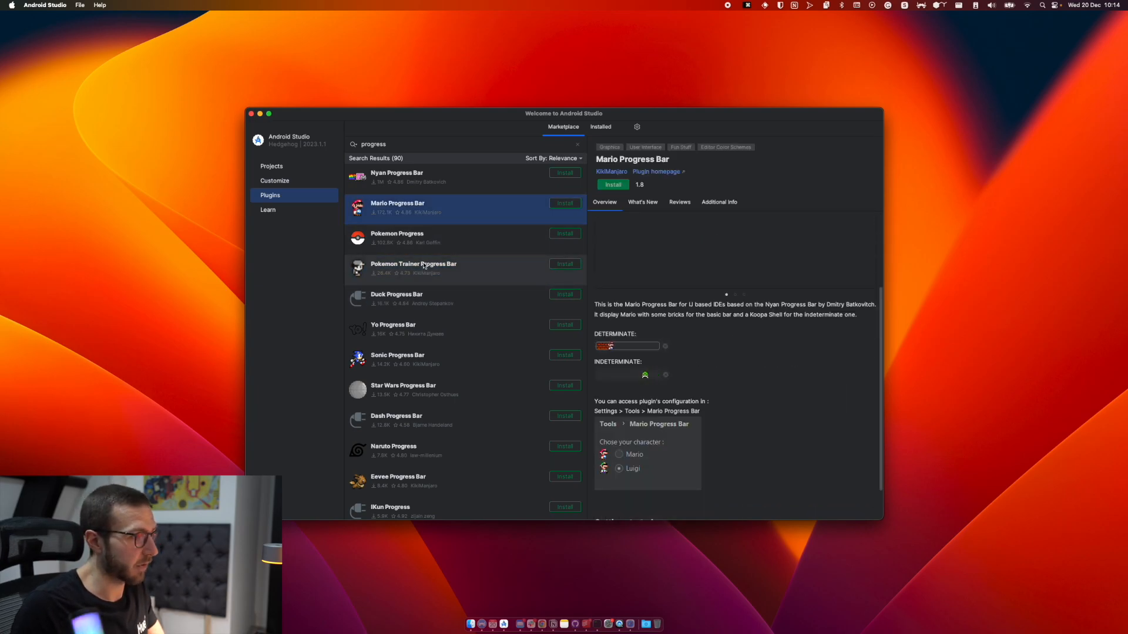
click(420, 305)
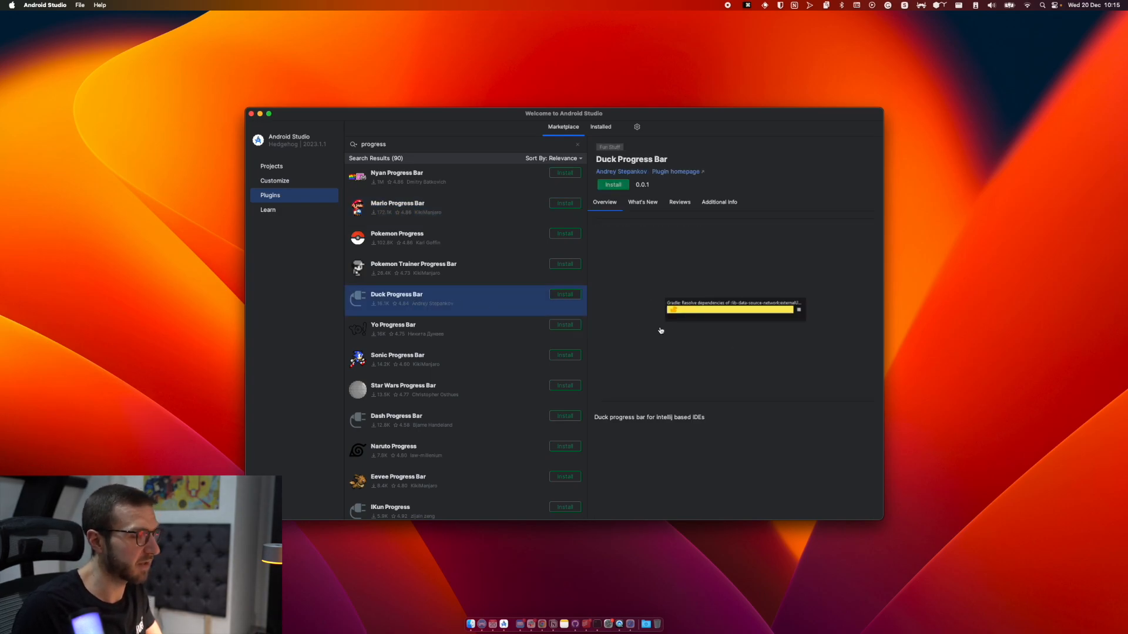
click(501, 330)
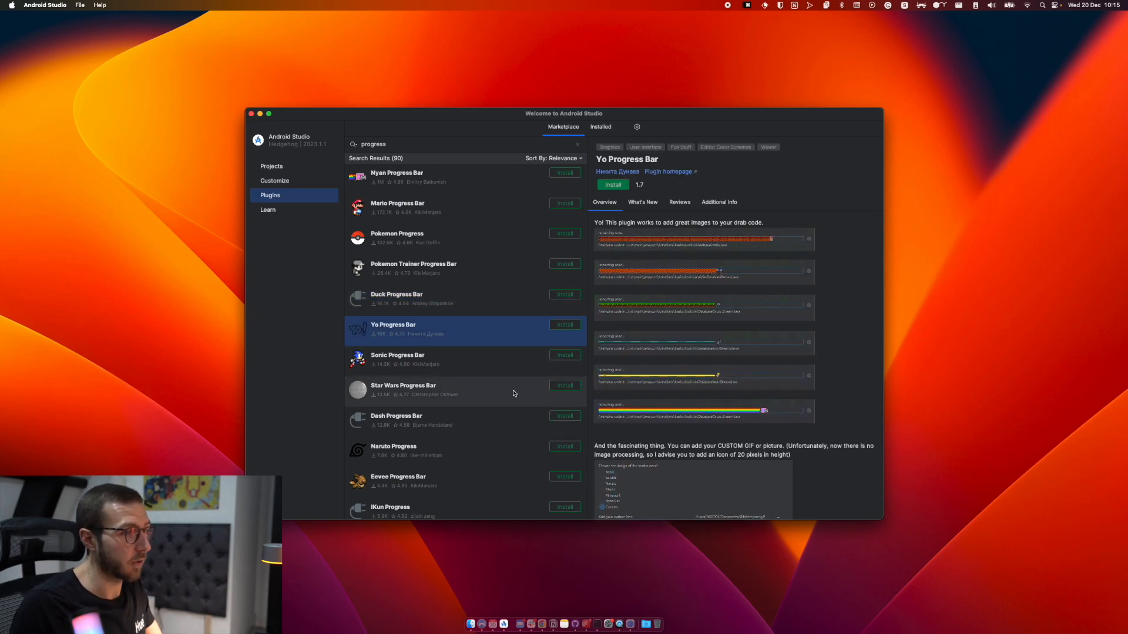
scroll(547, 395, down, 1)
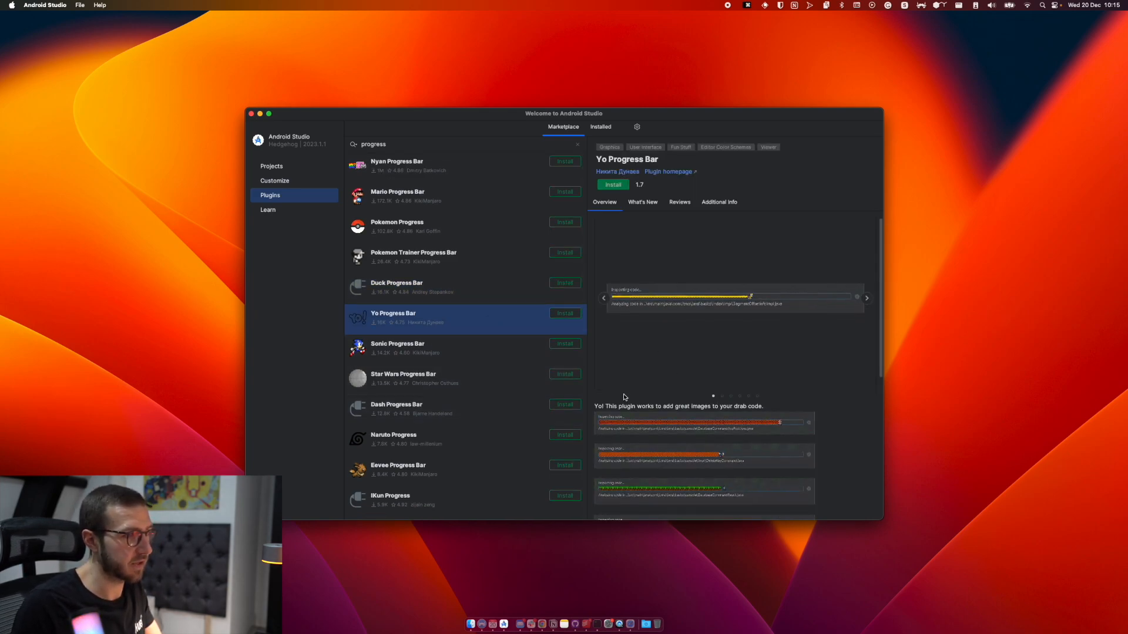
click(449, 346)
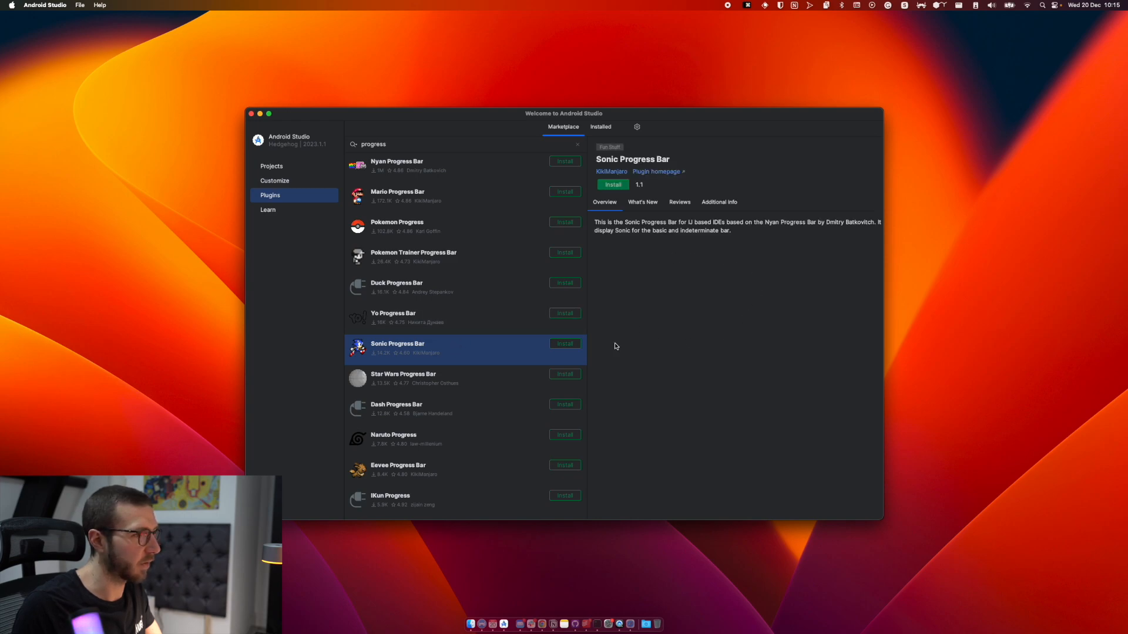
click(500, 437)
scroll(742, 364, down, 5)
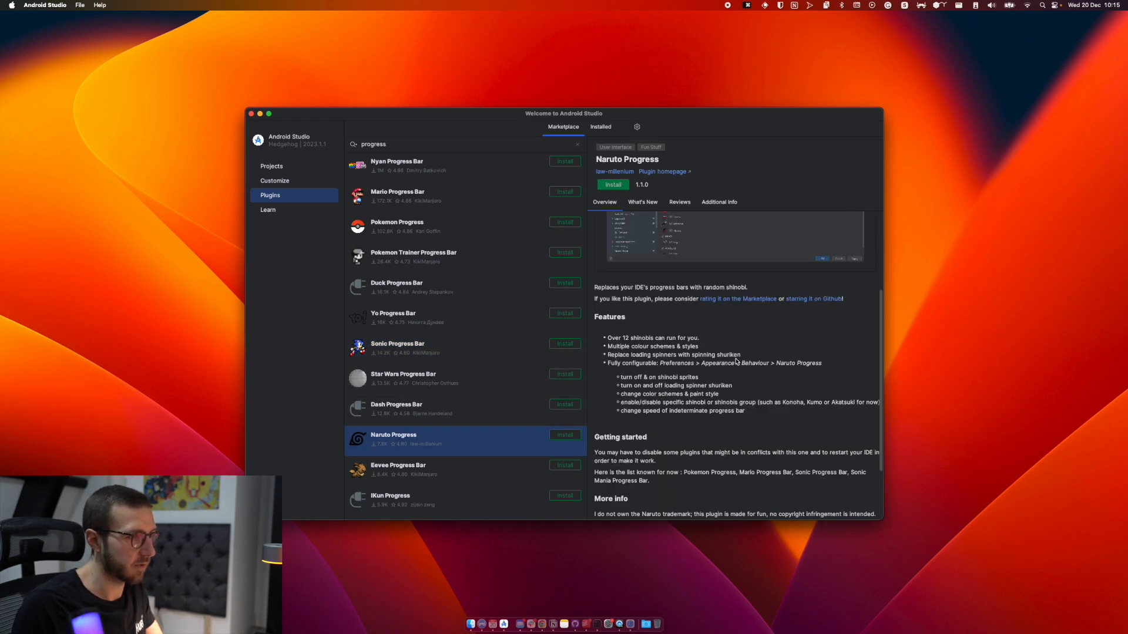
Install the Pokemon Trainer Progress Bar plugin.
scroll(410, 205, up, 1)
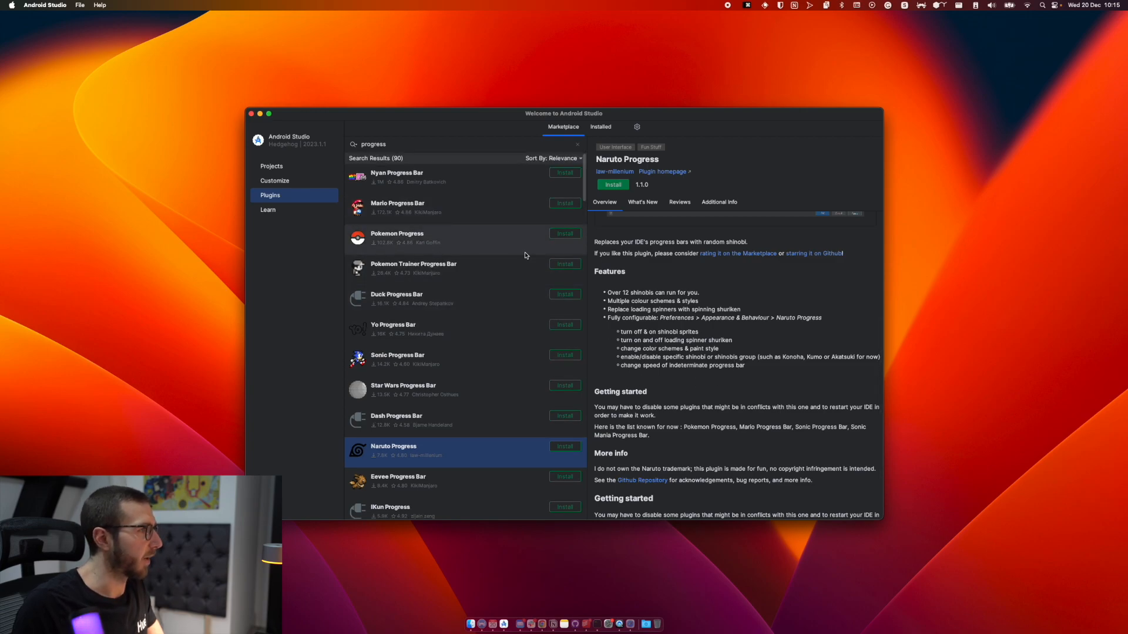
click(516, 267)
click(565, 264)
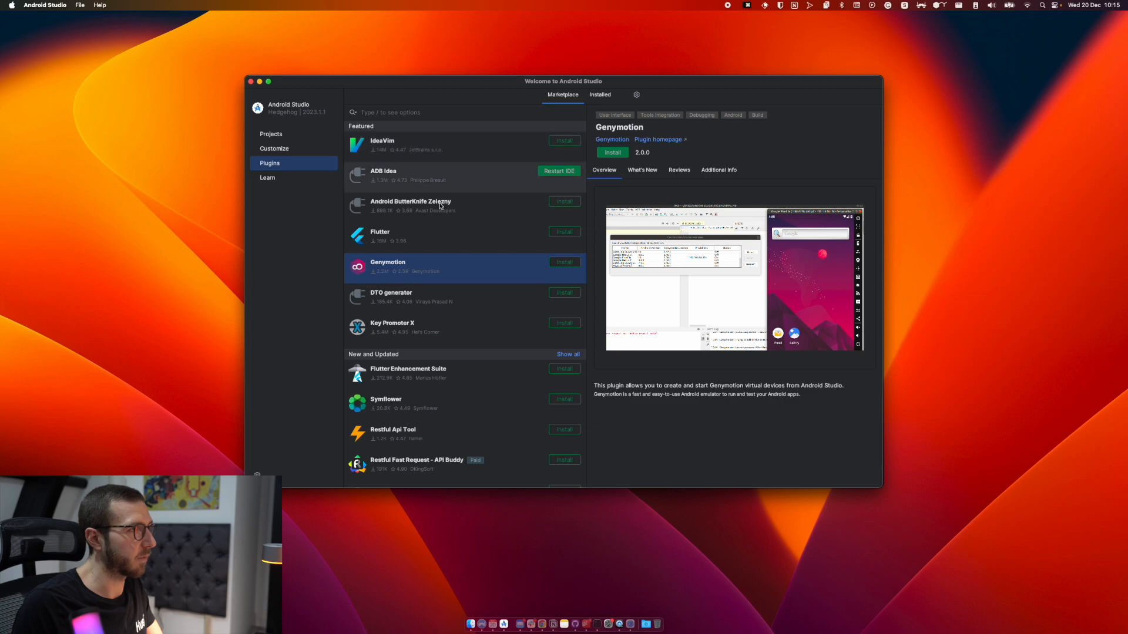
Browse the unfiltered marketplace lists of featured, new, most downloaded and top-rated plugins.
scroll(428, 297, down, 8)
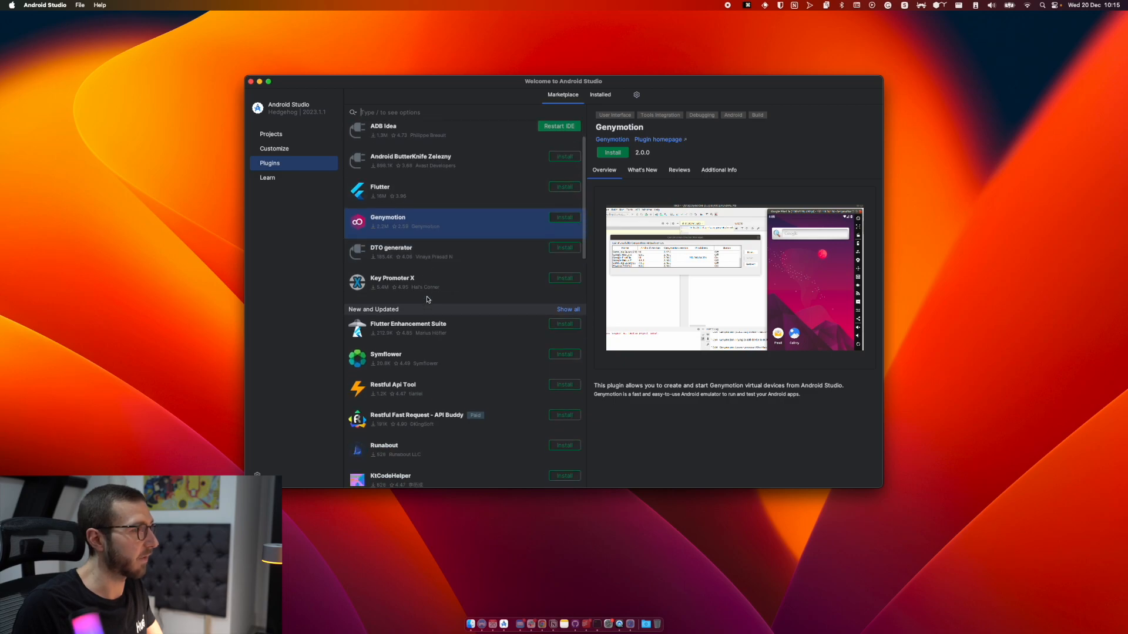
scroll(500, 388, down, 15)
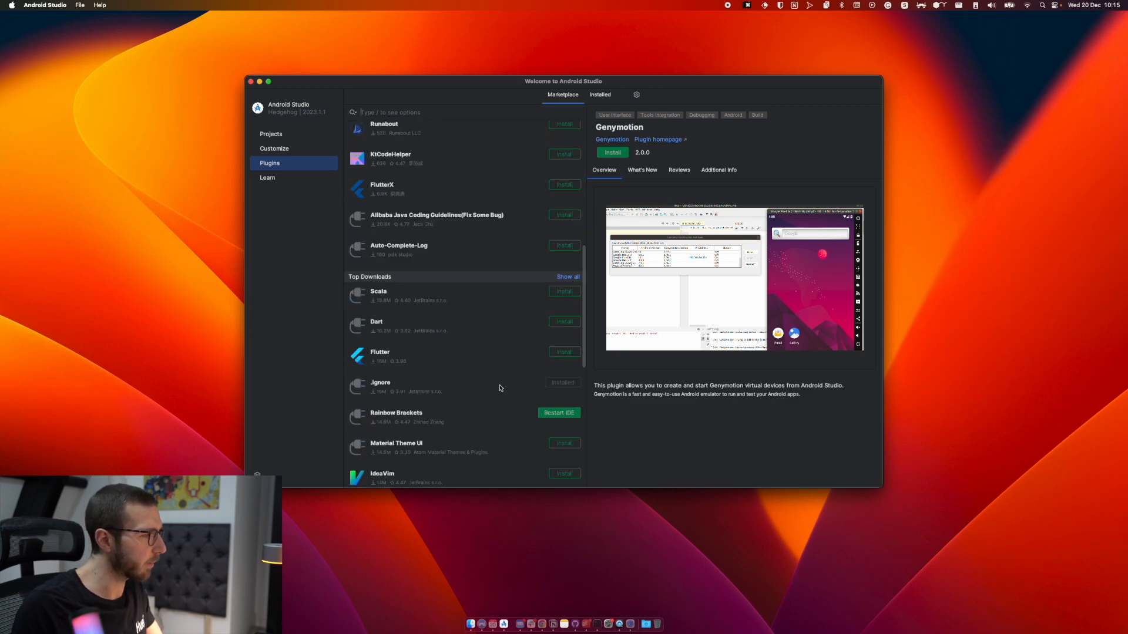
scroll(501, 374, down, 3)
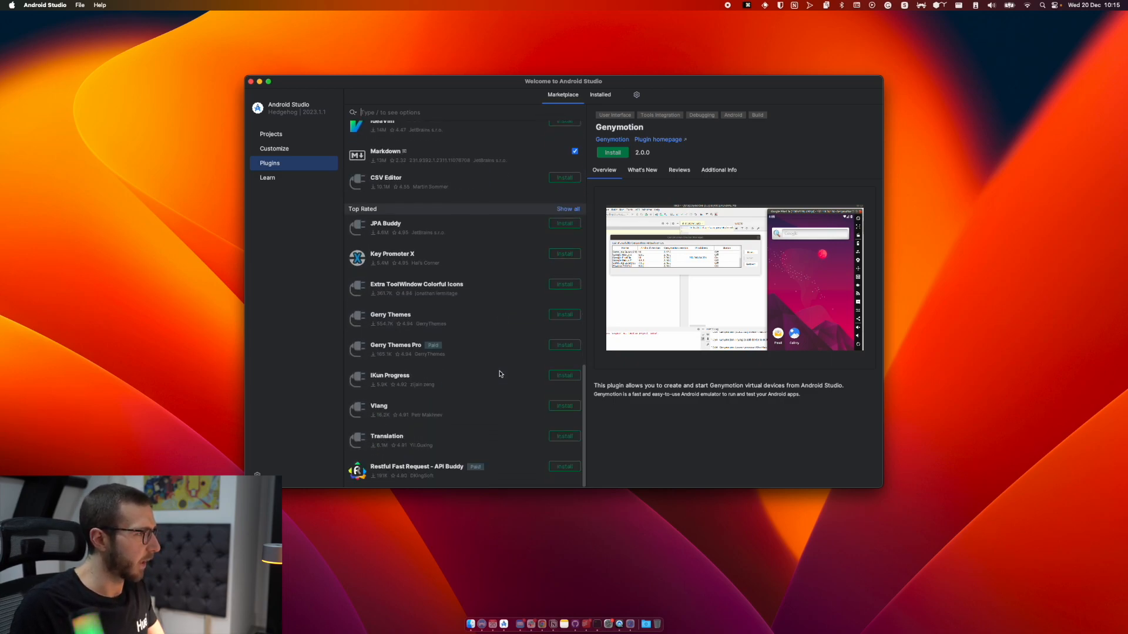
click(493, 331)
scroll(496, 282, up, 15)
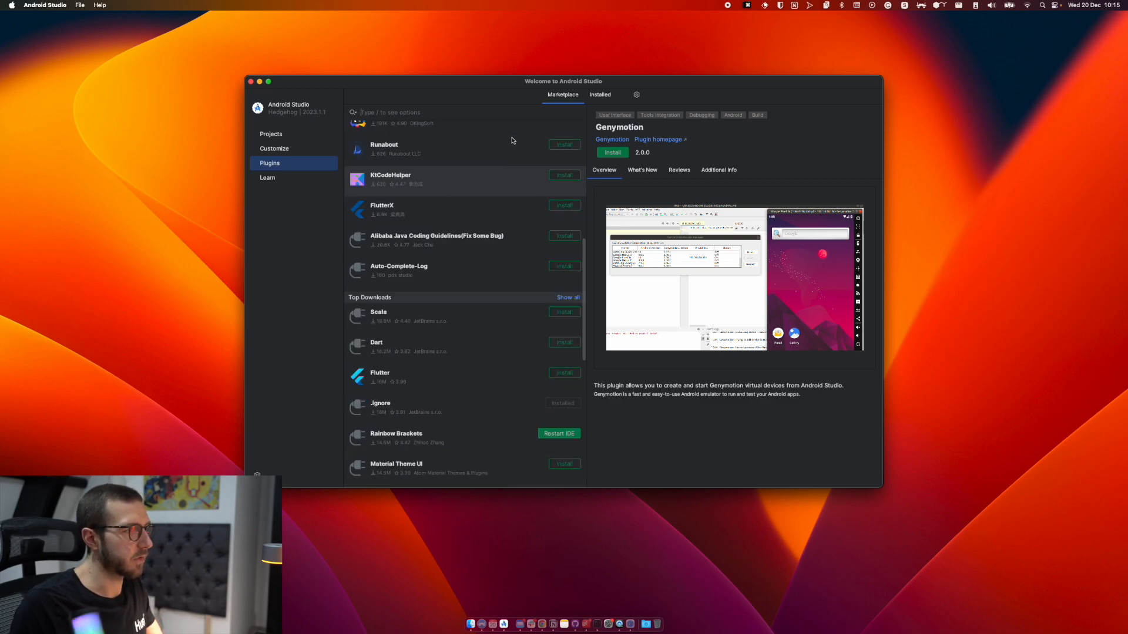
Search the plugin marketplace for "material" and examine the Material Theme UI plugin's description and preview images.
text(material)
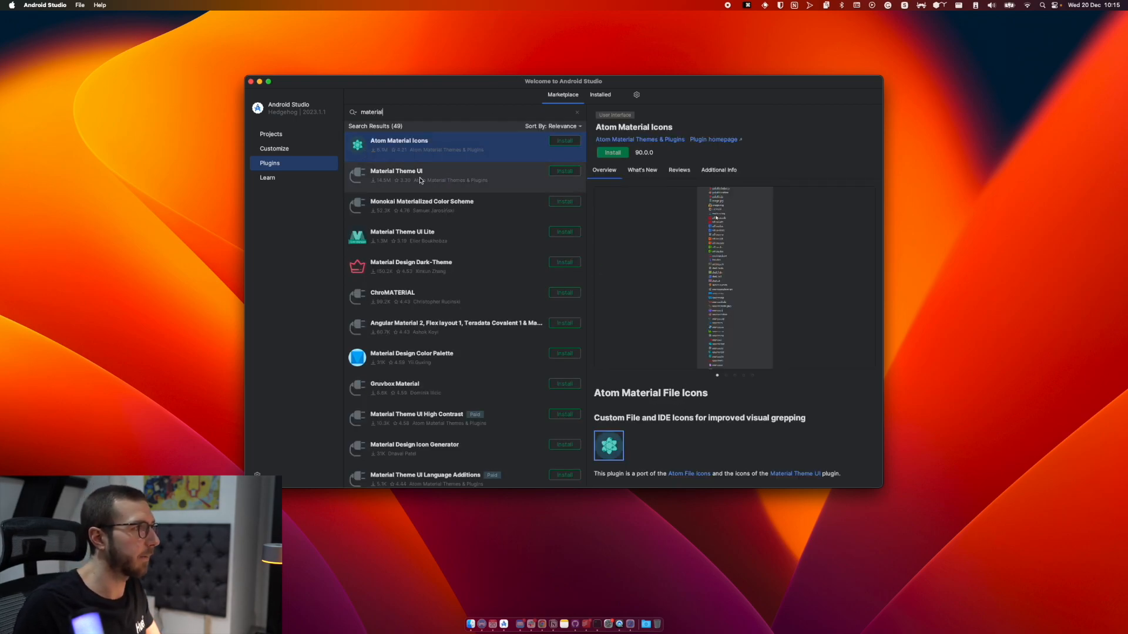
click(418, 177)
scroll(641, 340, down, 5)
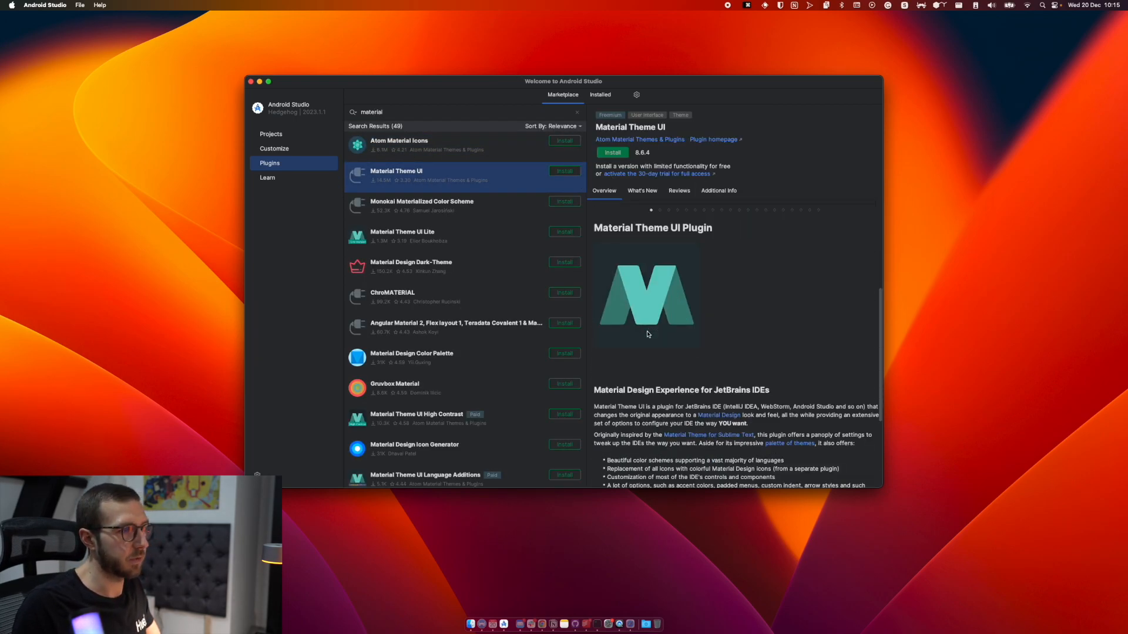
scroll(689, 356, up, 8)
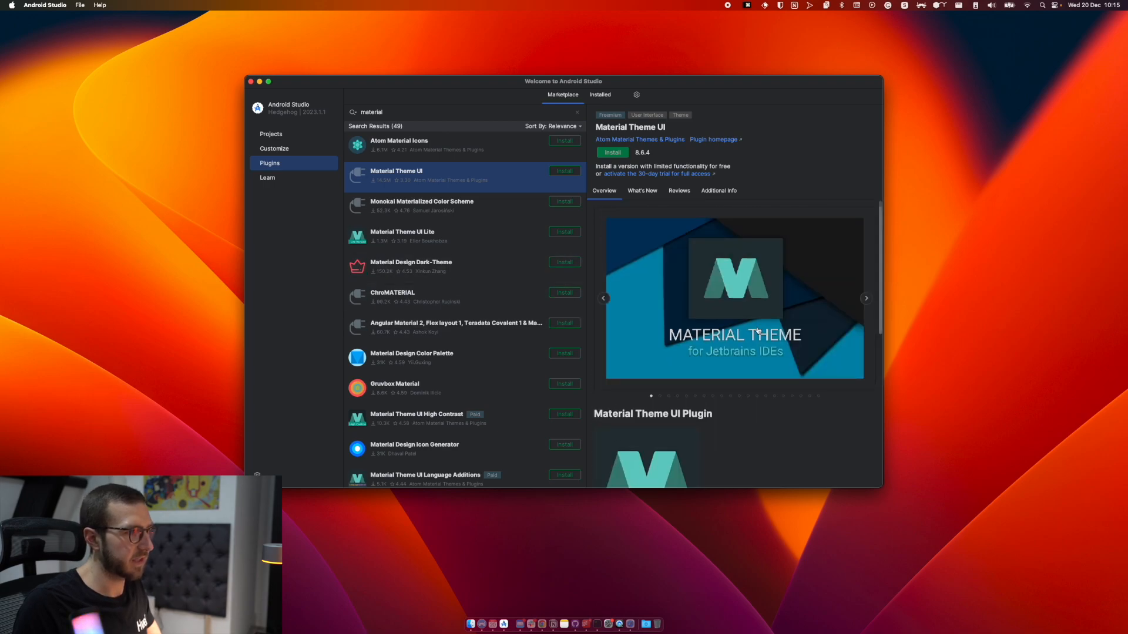
click(867, 298)
click(868, 298)
click(868, 297)
click(869, 297)
click(868, 299)
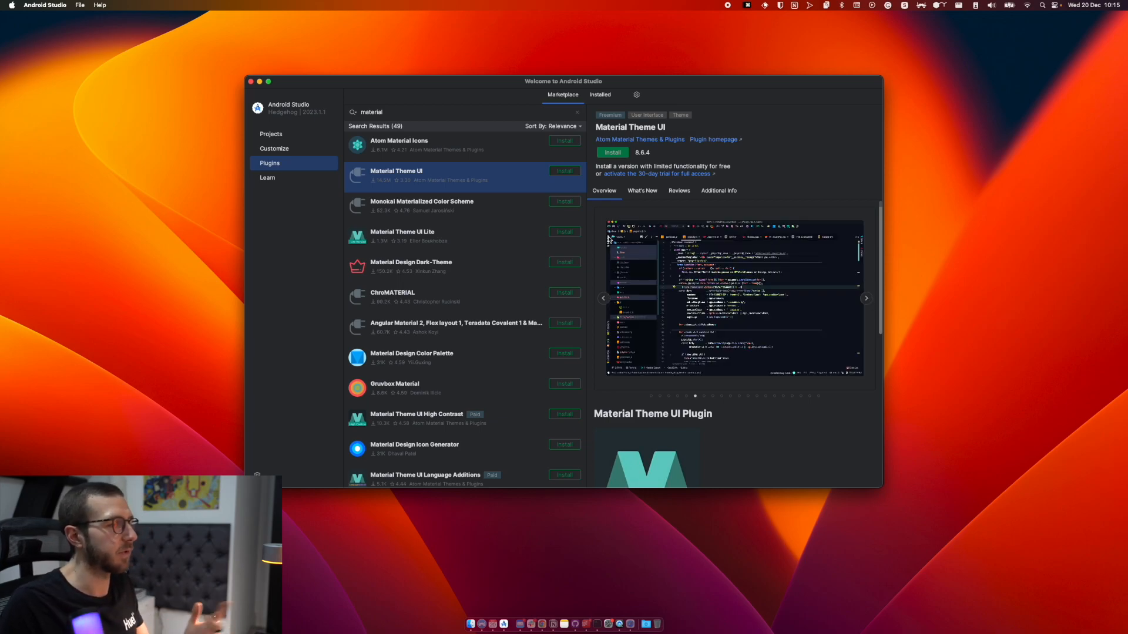
click(578, 114)
Restart the IDE to apply the plugin changes and check the list of installed plugins.
click(600, 95)
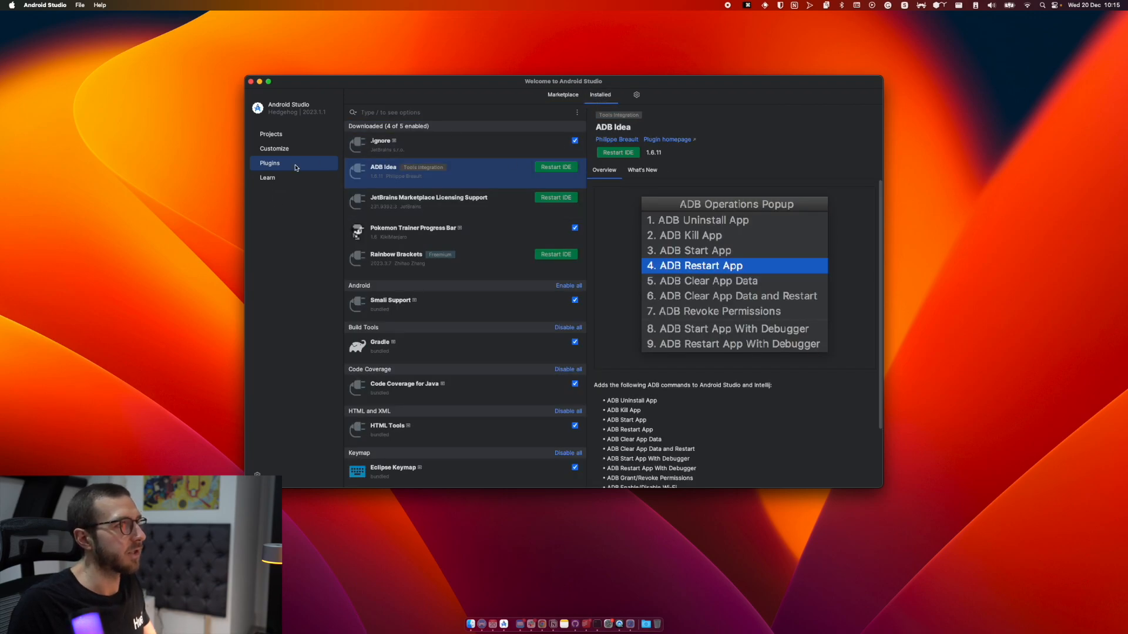
click(621, 153)
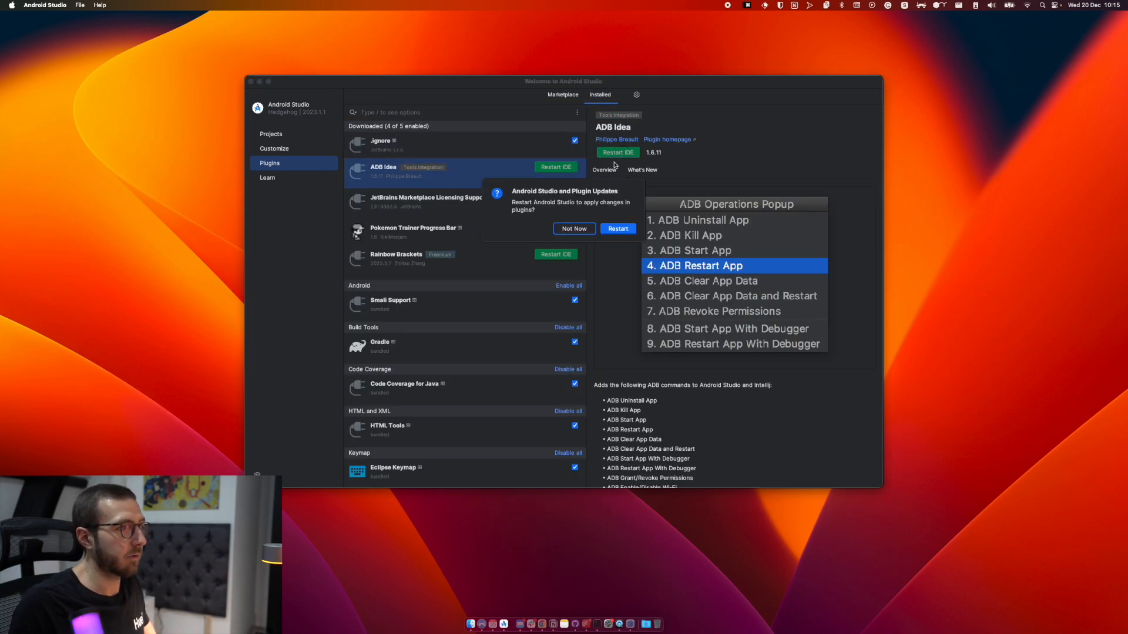
click(611, 228)
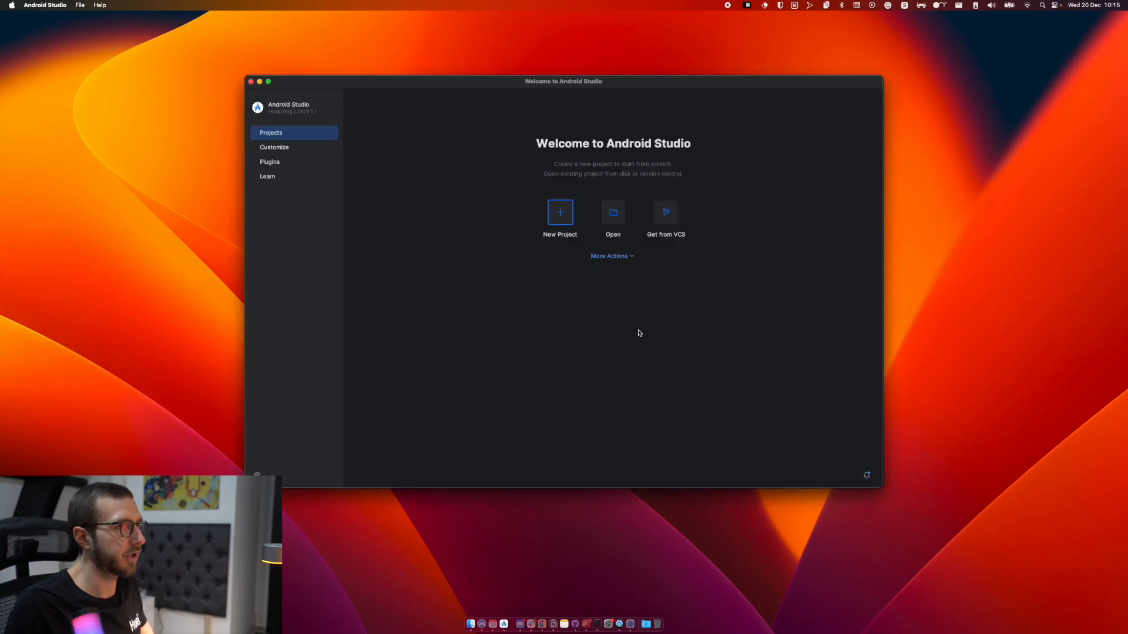
click(280, 164)
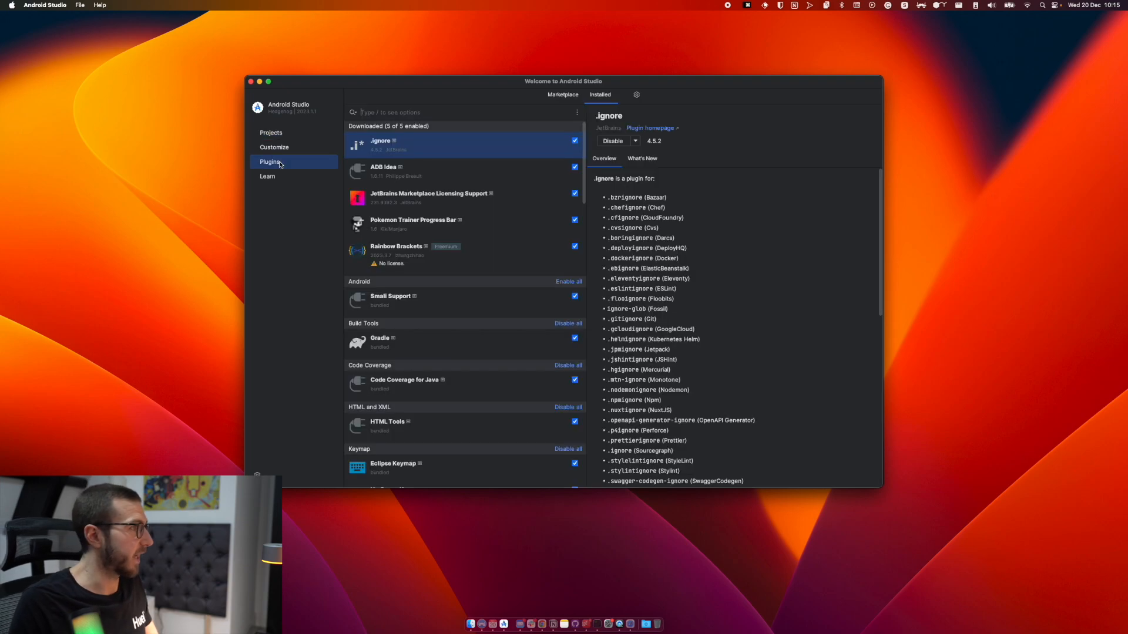
Turn on Compact mode for the New UI in the Appearance & Behavior settings.
click(312, 176)
click(299, 148)
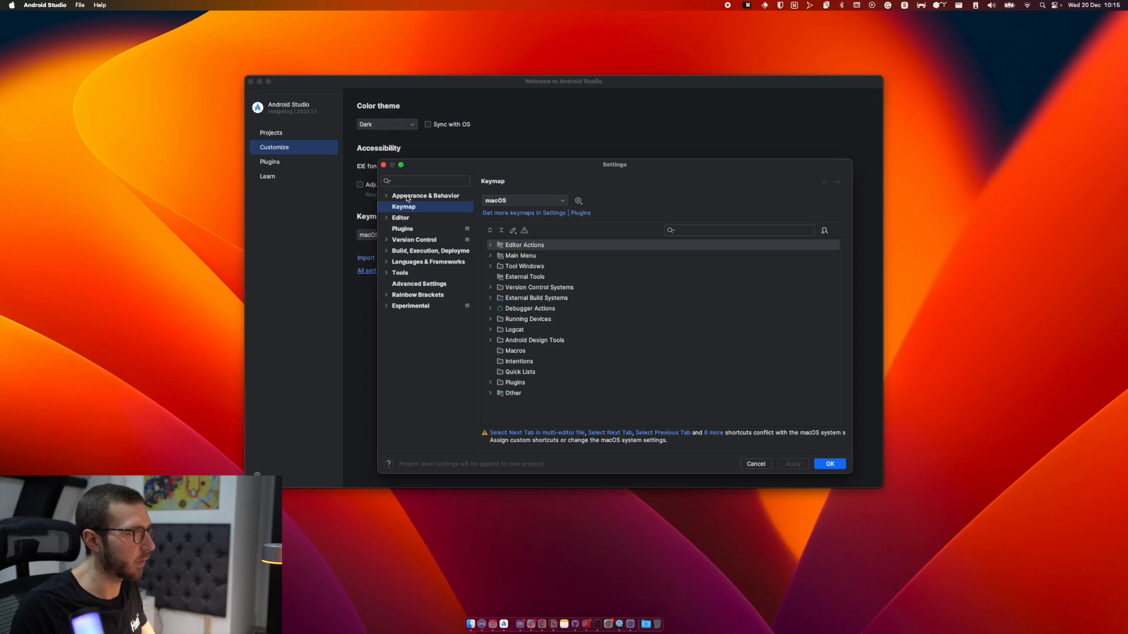
click(402, 198)
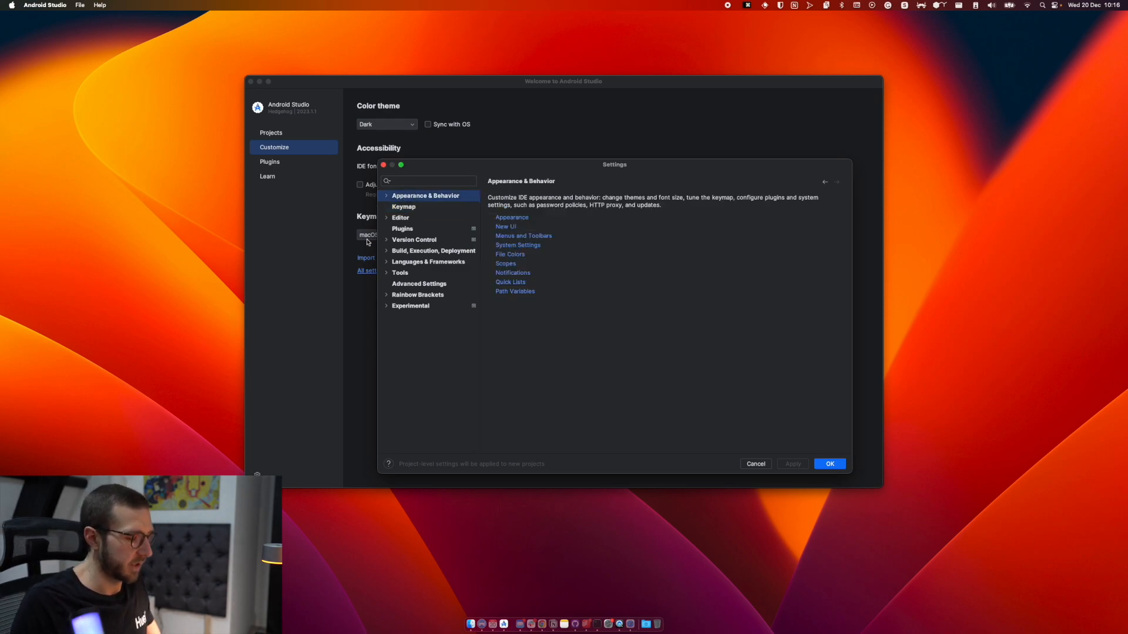
click(387, 197)
click(428, 219)
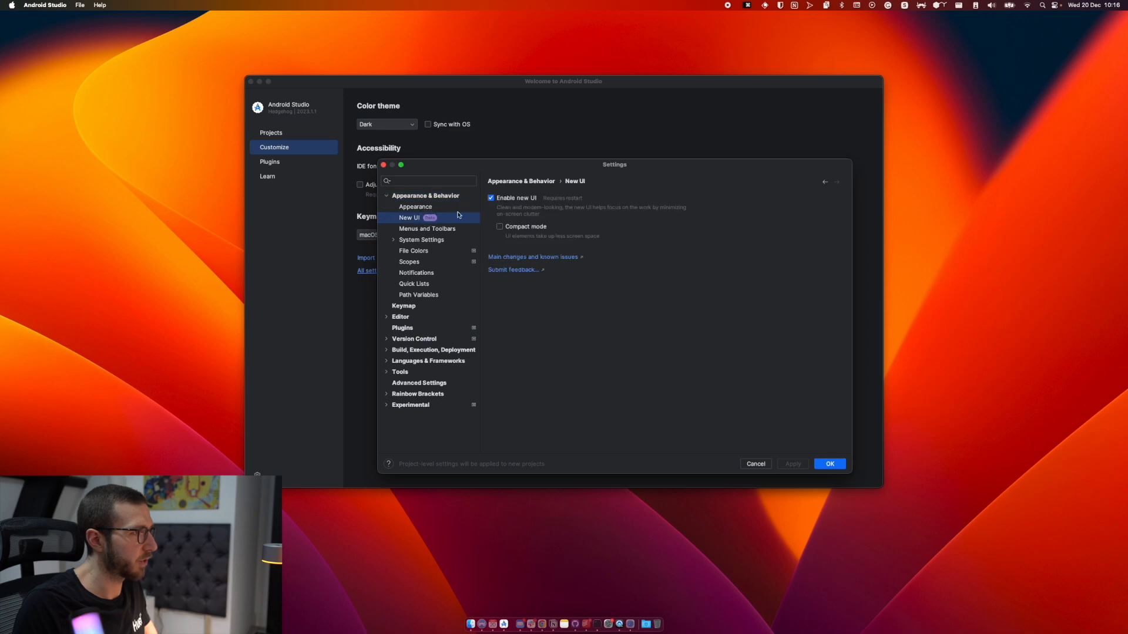
click(510, 230)
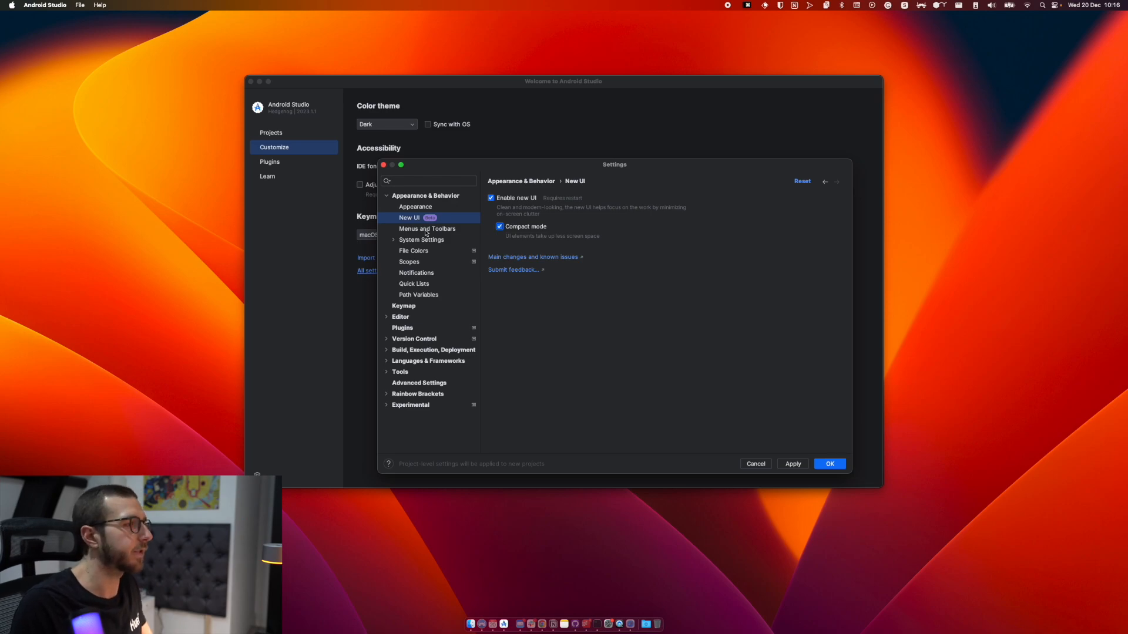
Enable ligatures for the JetBrains Mono editor font and compare their effect on the sample symbols.
click(390, 318)
click(423, 329)
click(393, 327)
scroll(431, 370, down, 1)
click(438, 435)
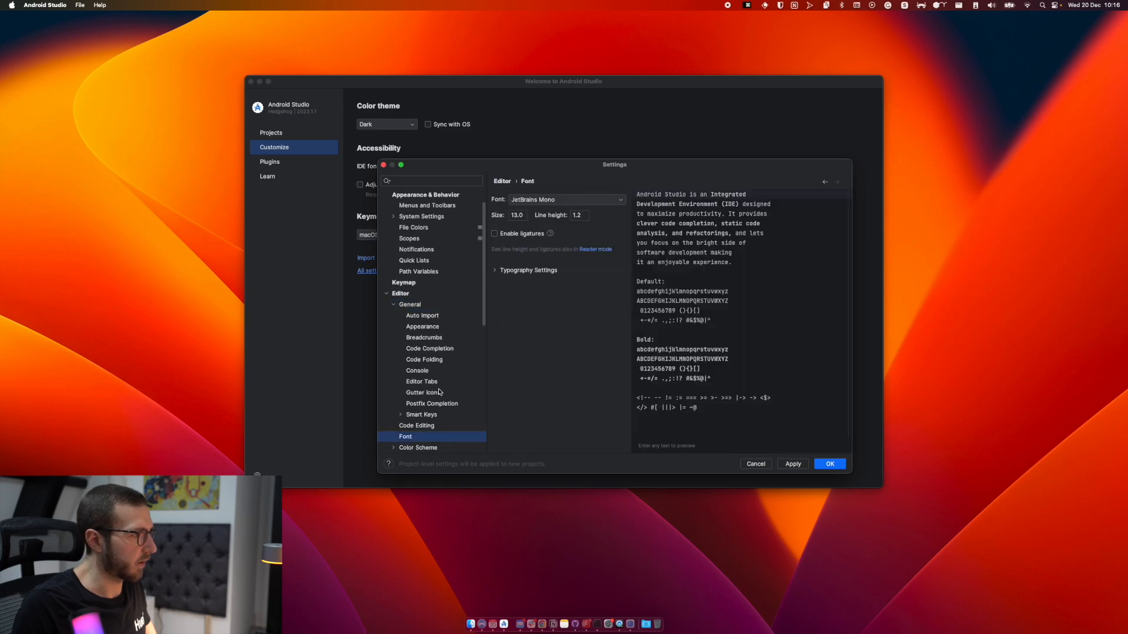
click(495, 234)
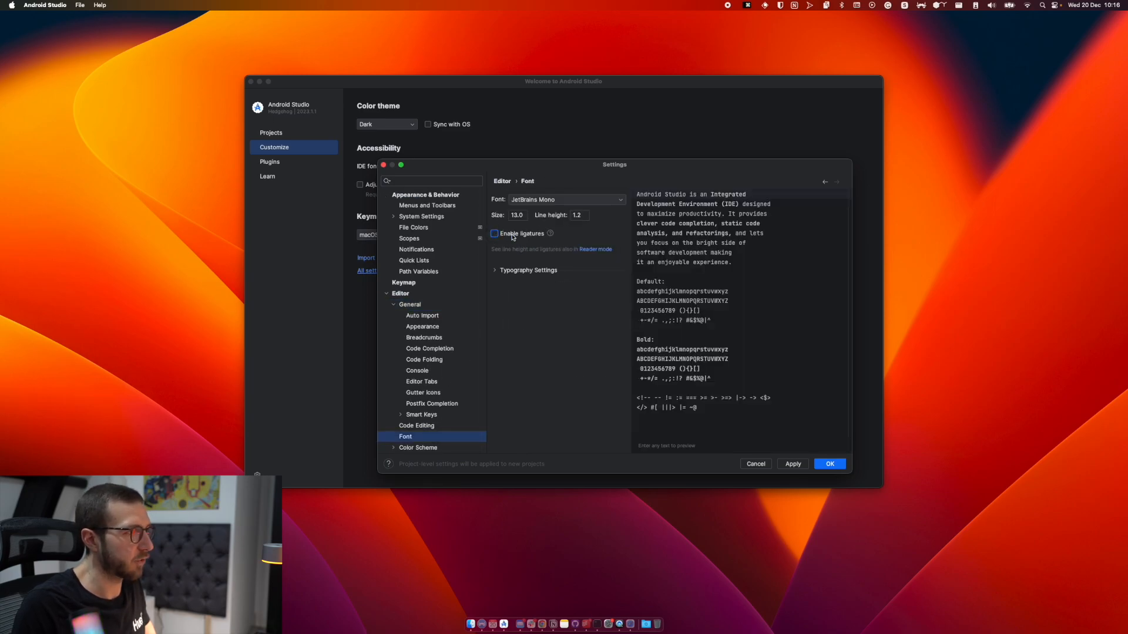
click(527, 241)
drag(713, 408, 632, 357)
click(494, 234)
click(495, 234)
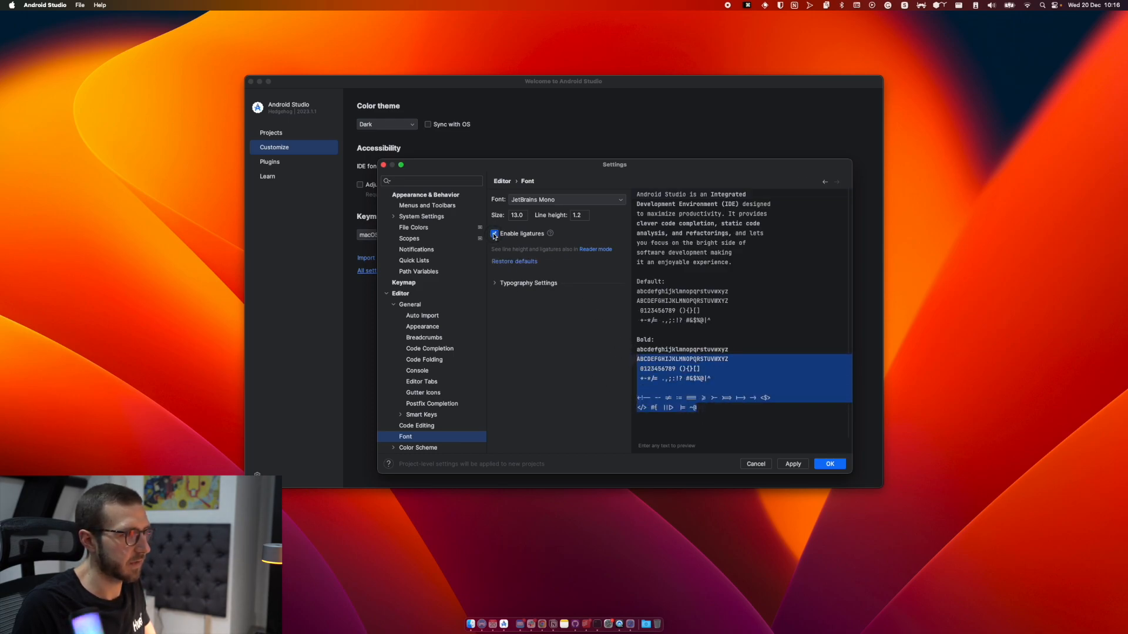
Toggle the editor font's ligatures off and back on to compare how the sample symbols are drawn.
click(494, 234)
click(495, 235)
click(495, 235)
click(495, 235)
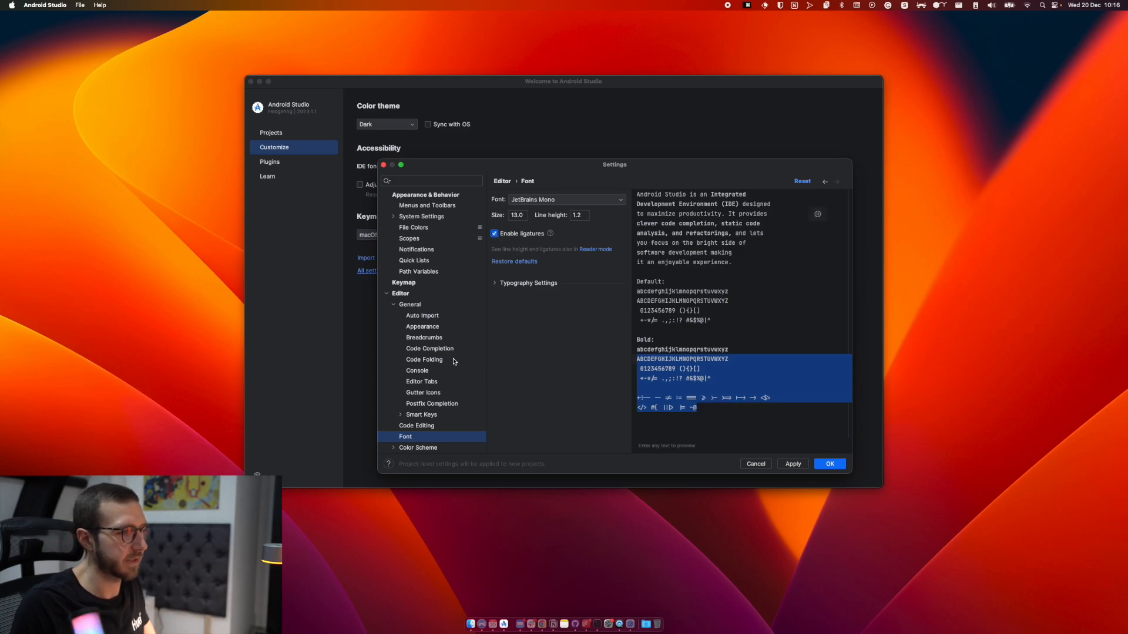
In the Java code style's import settings, set the use of fully qualified class names in JavaDoc to Always.
scroll(454, 361, down, 2)
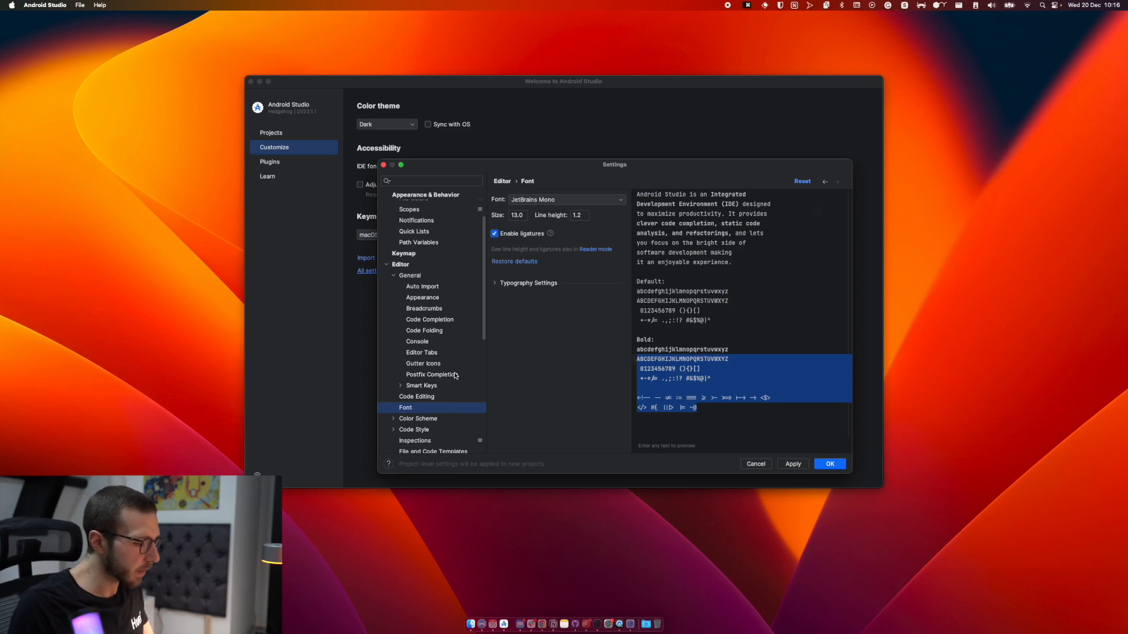
click(389, 266)
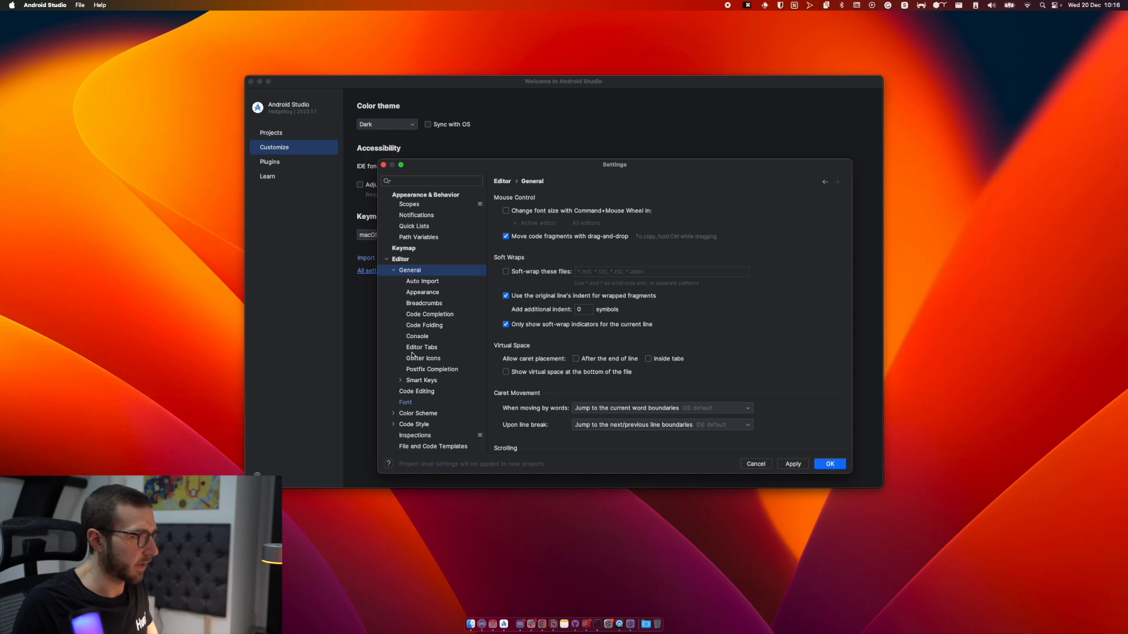
scroll(414, 399, down, 3)
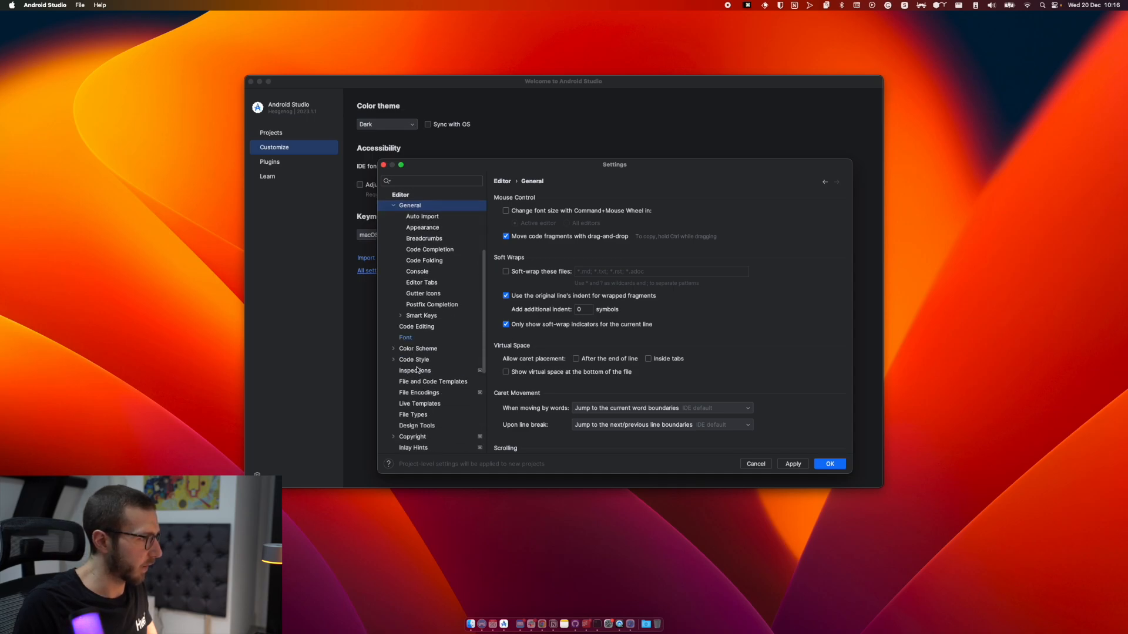
click(405, 361)
click(395, 360)
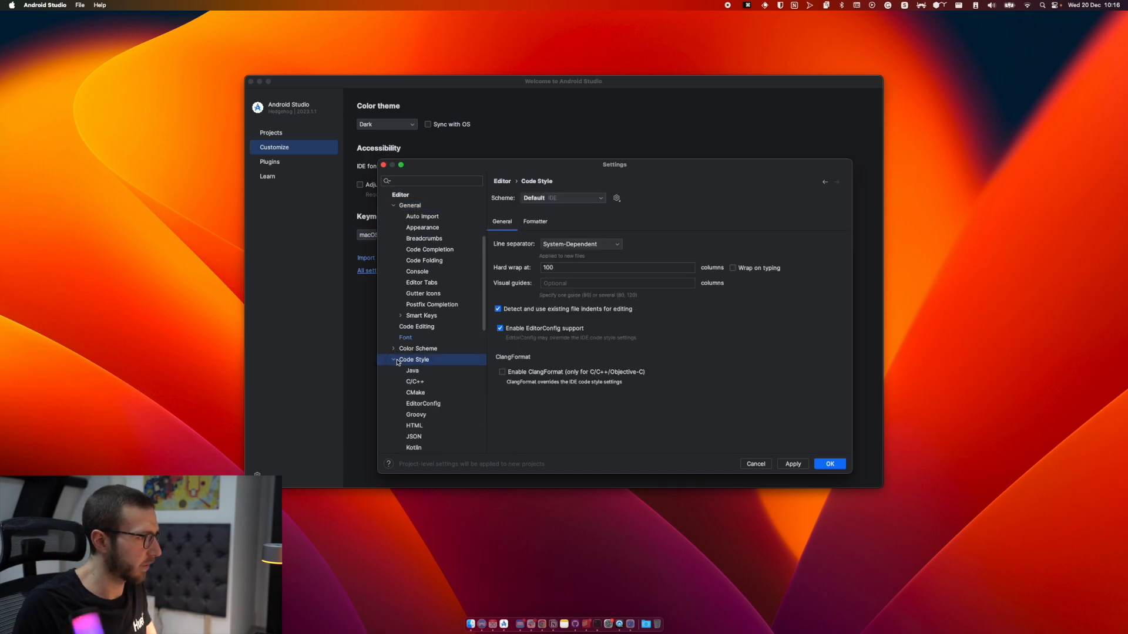
click(412, 371)
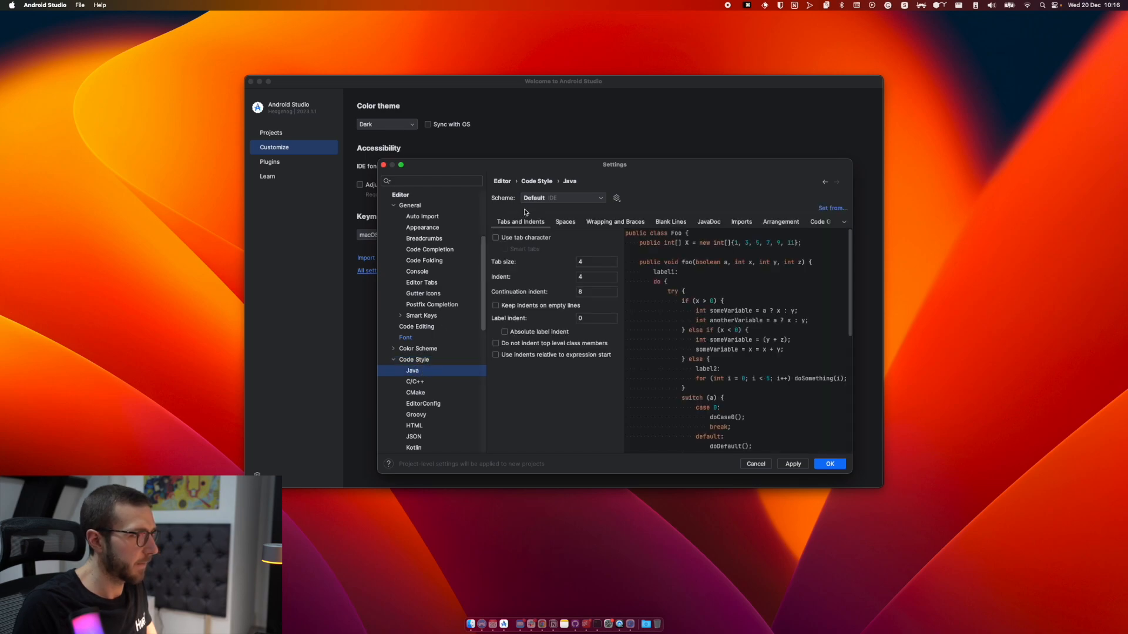
click(742, 222)
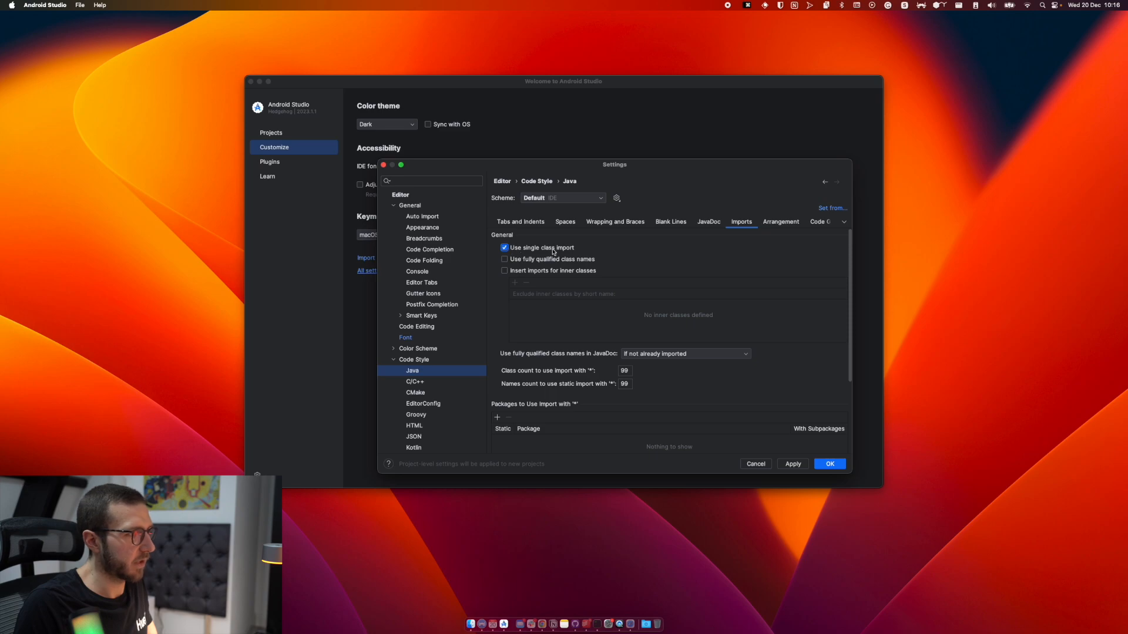
scroll(591, 310, down, 1)
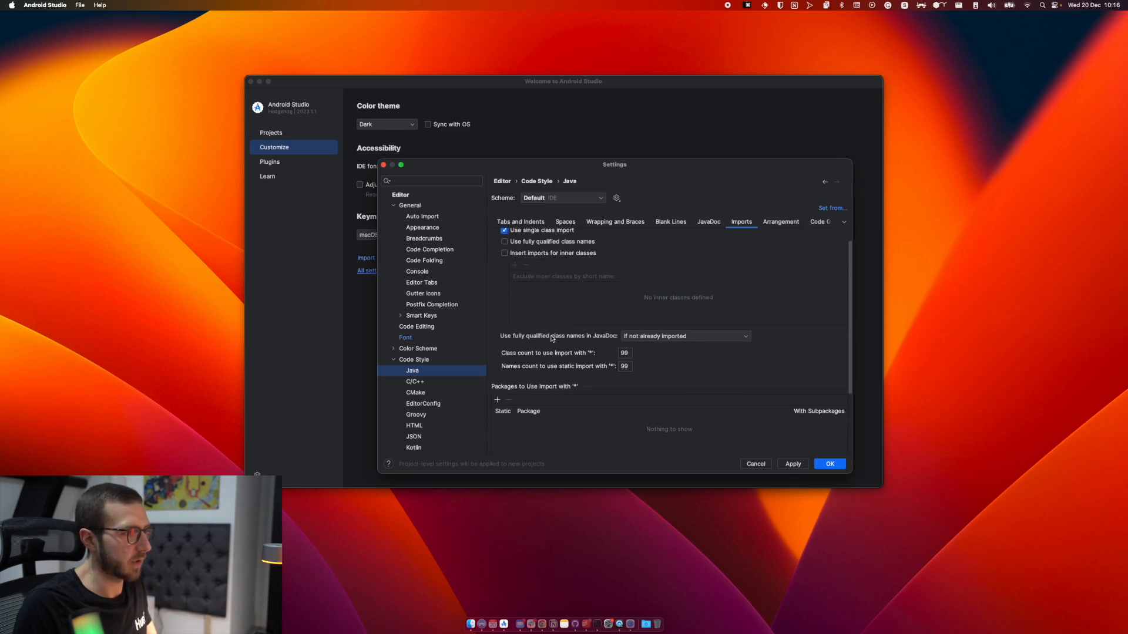
click(656, 340)
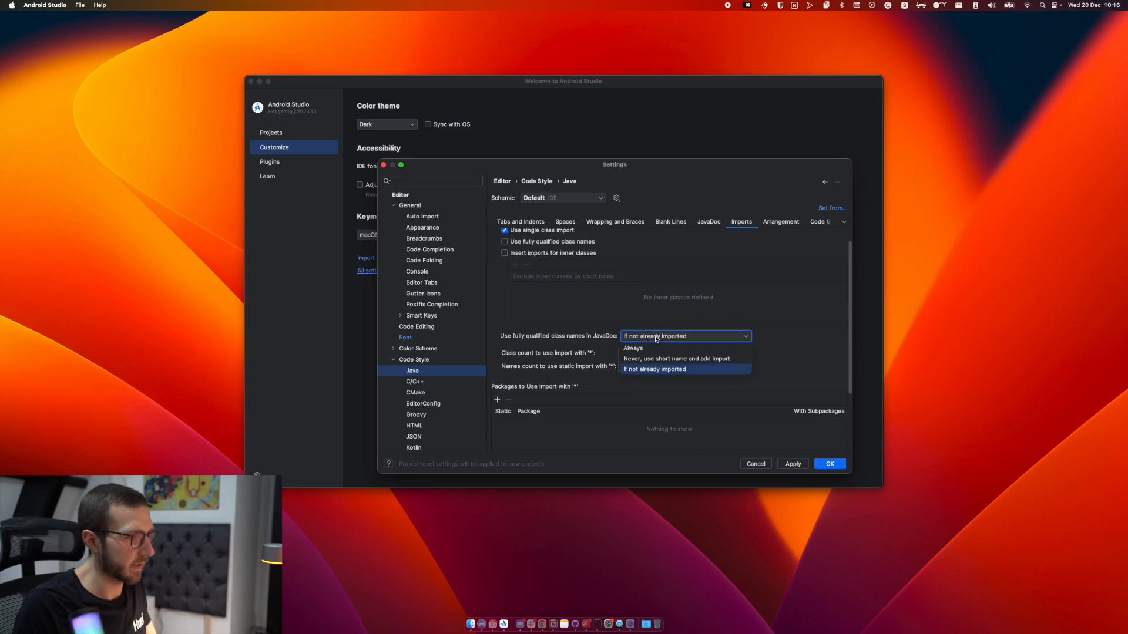
click(646, 348)
Remove the package-specific entries from the Java import layout, keeping the static and regular "all other imports" entries with a blank line between.
scroll(653, 353, down, 3)
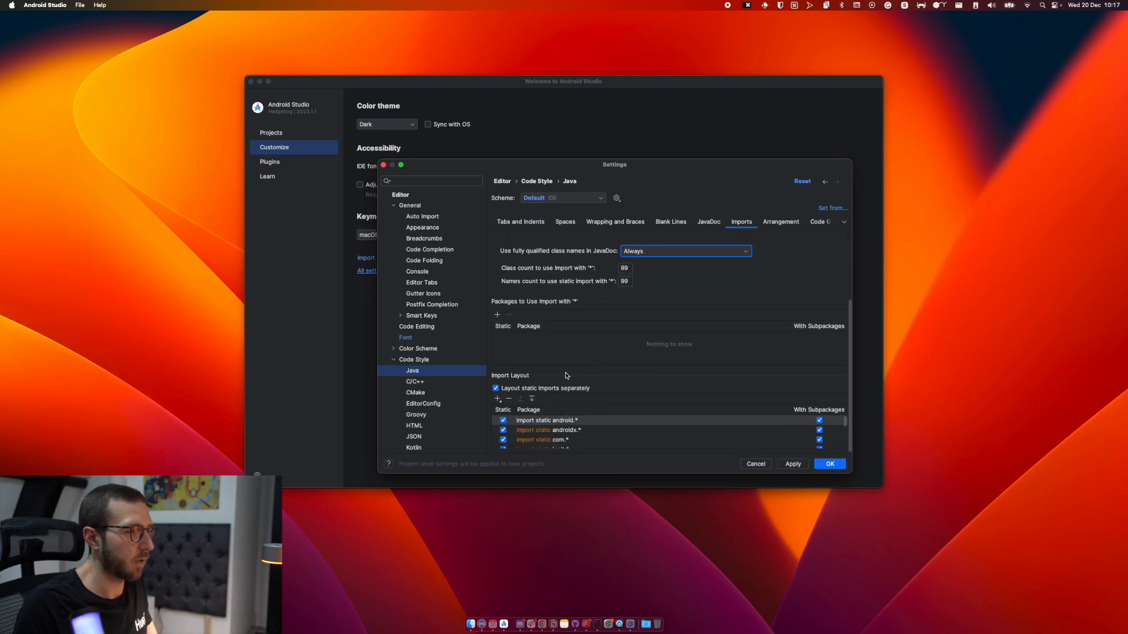
double_click(545, 420)
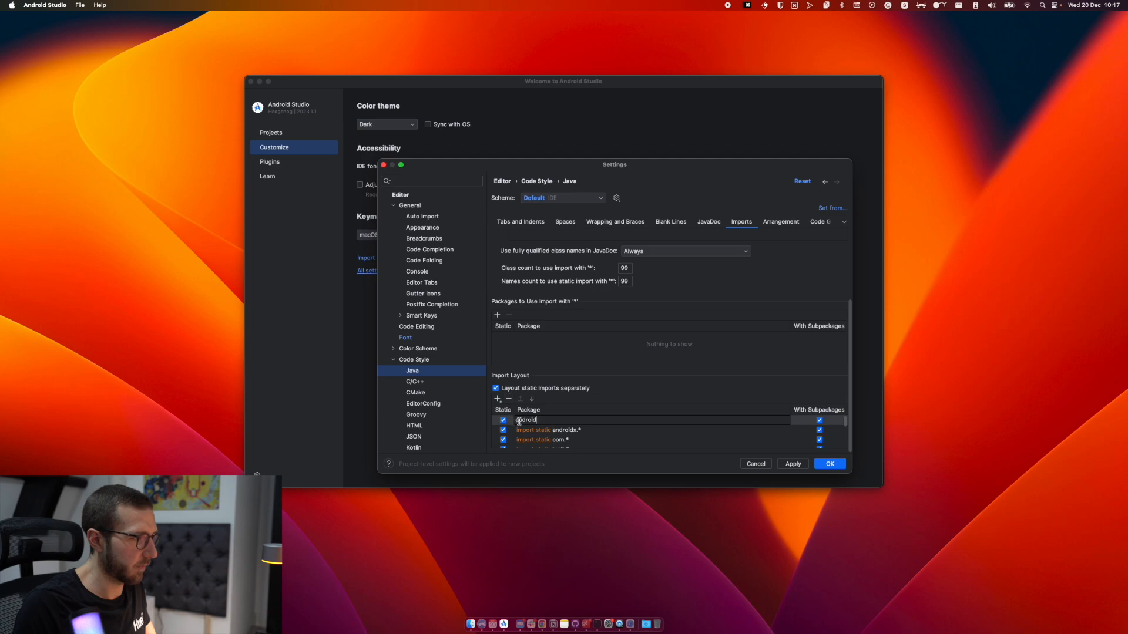
click(526, 430)
click(511, 401)
click(511, 402)
click(511, 401)
click(511, 402)
click(511, 401)
click(511, 402)
click(511, 402)
click(510, 402)
click(536, 437)
click(510, 402)
click(510, 402)
click(511, 401)
click(511, 402)
click(511, 402)
click(510, 401)
click(510, 402)
click(510, 402)
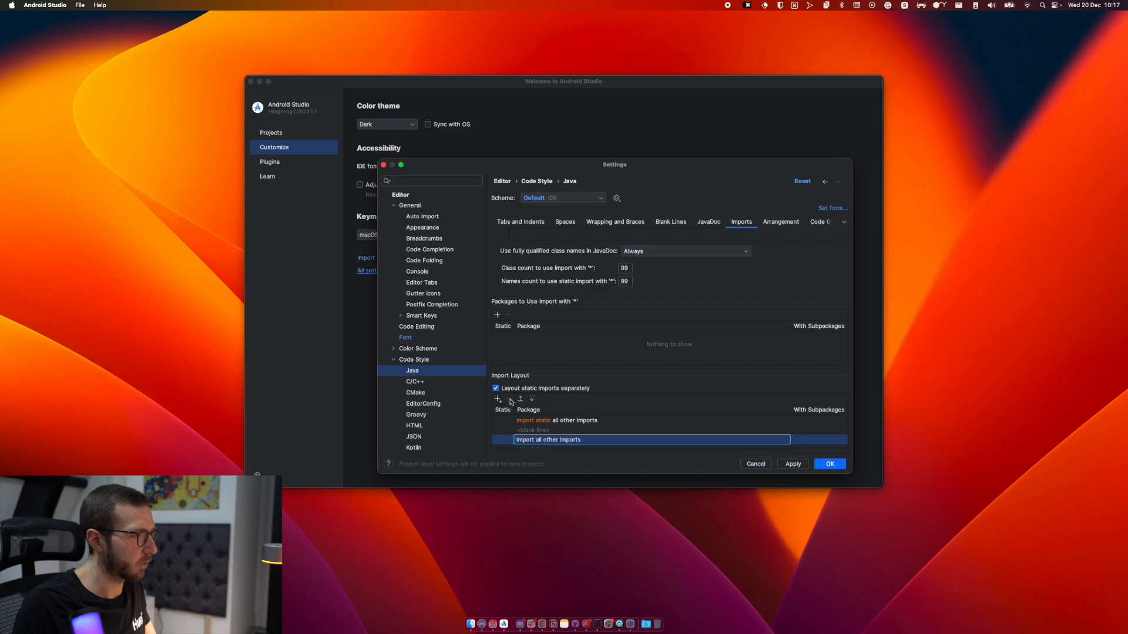
Remove the package-specific entries from the Kotlin import layout, keeping only "all other imports" and "all alias imports".
scroll(426, 438, down, 1)
click(425, 437)
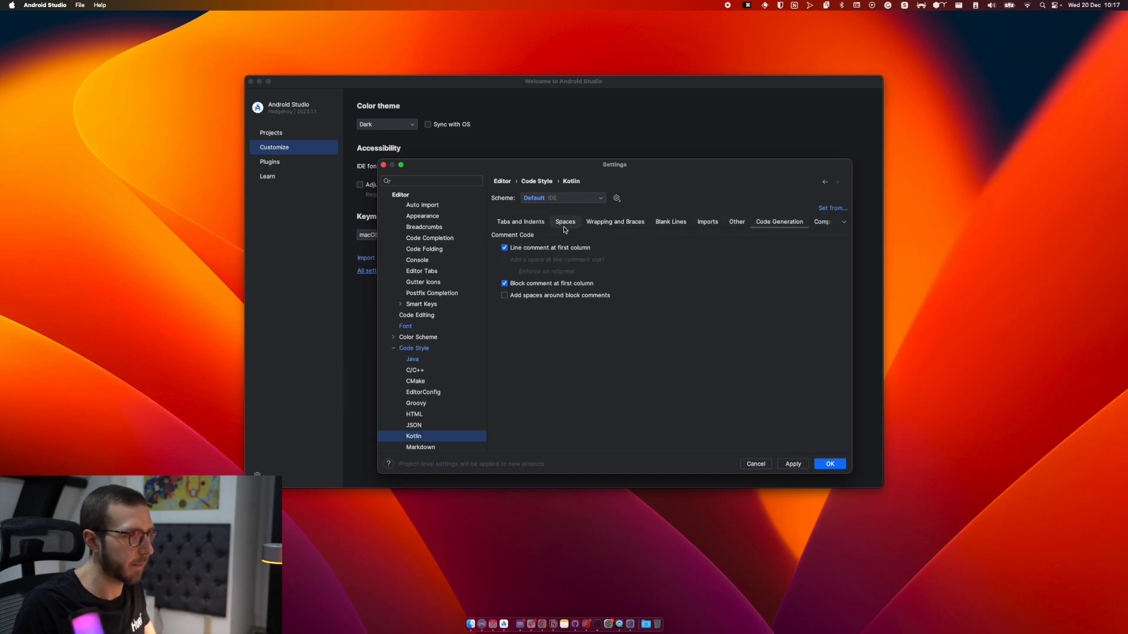
click(707, 222)
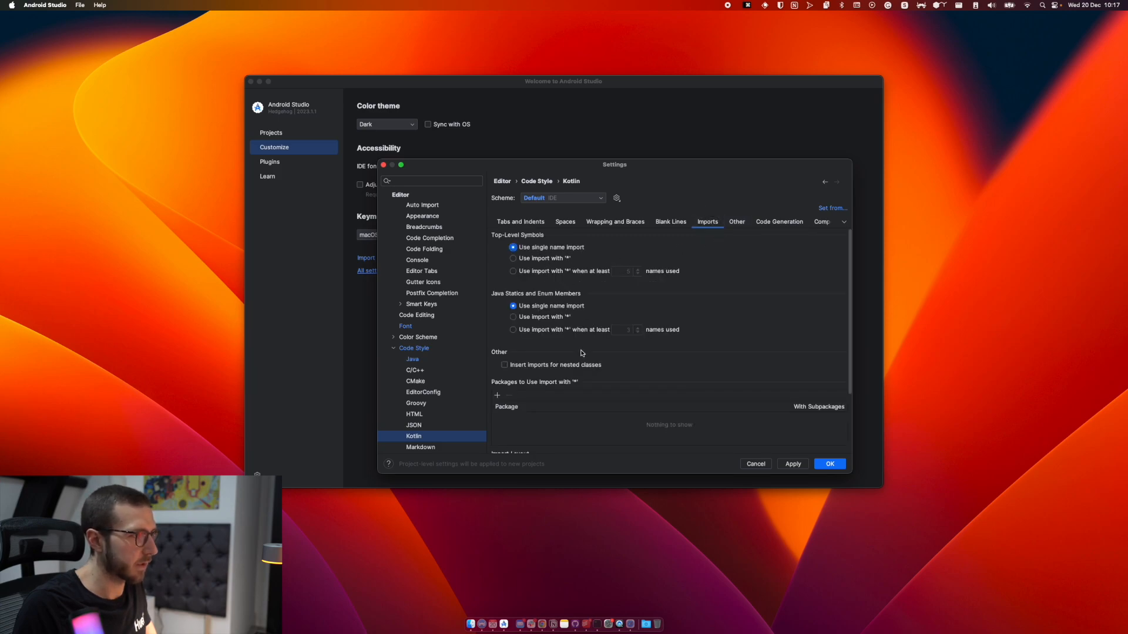
scroll(582, 352, down, 3)
click(519, 420)
click(510, 399)
click(509, 400)
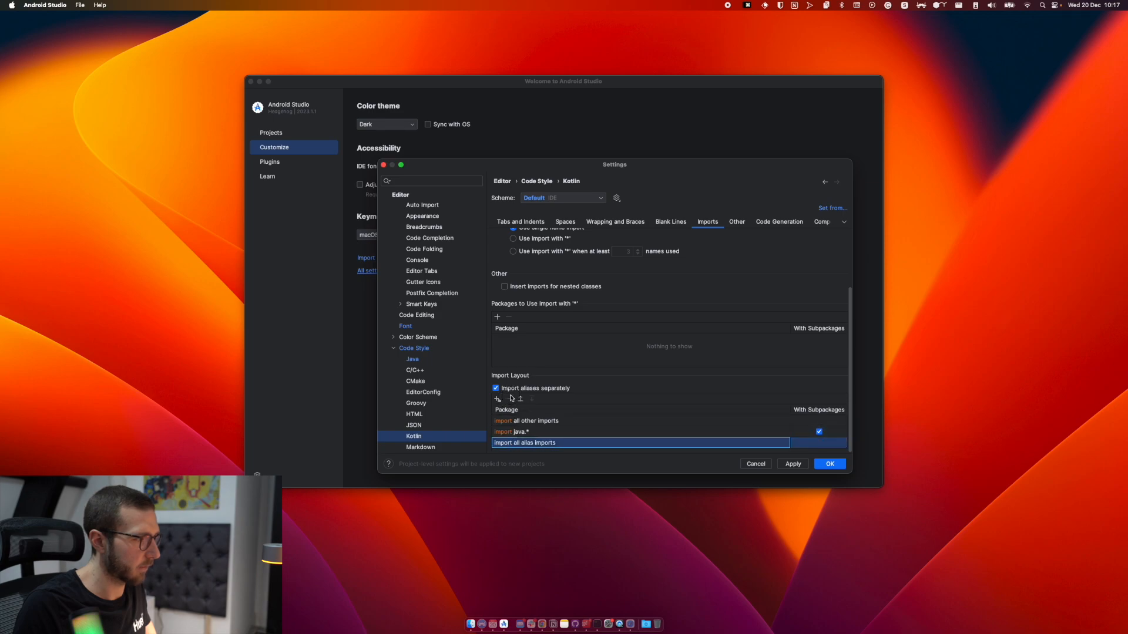
click(517, 430)
click(509, 400)
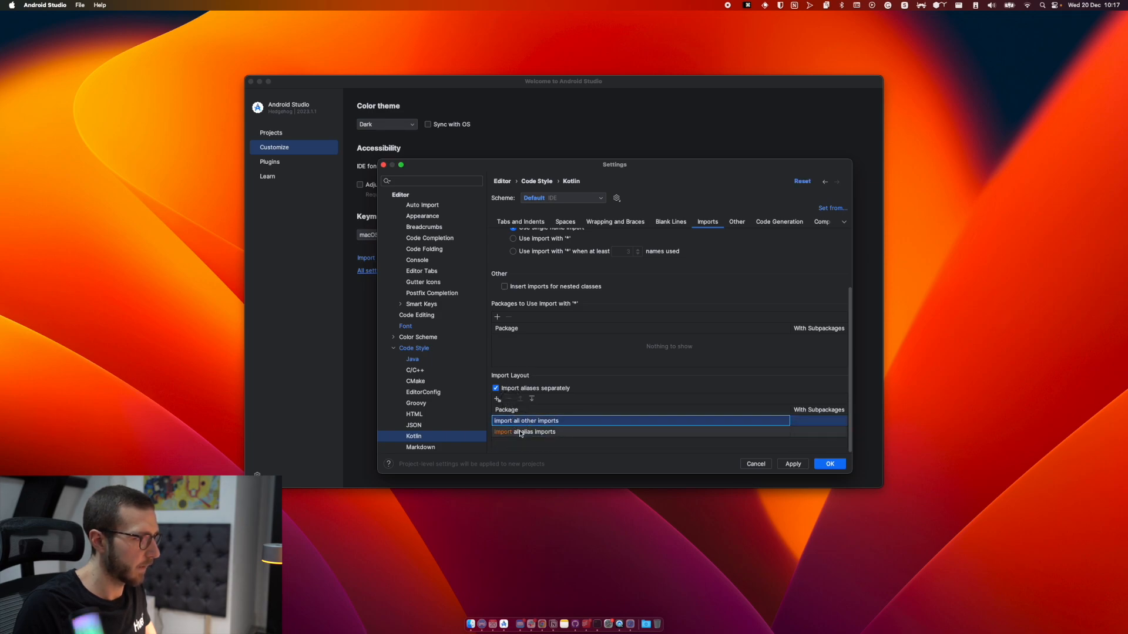
Look over the editor's Inspections and Live Templates settings.
scroll(415, 348, down, 2)
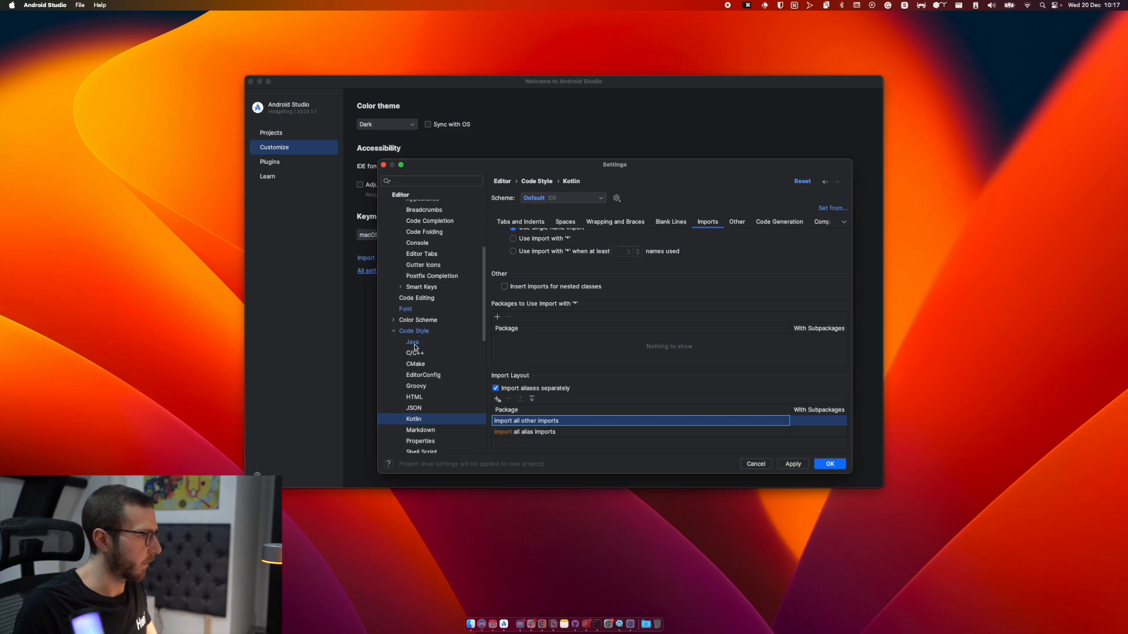
click(393, 332)
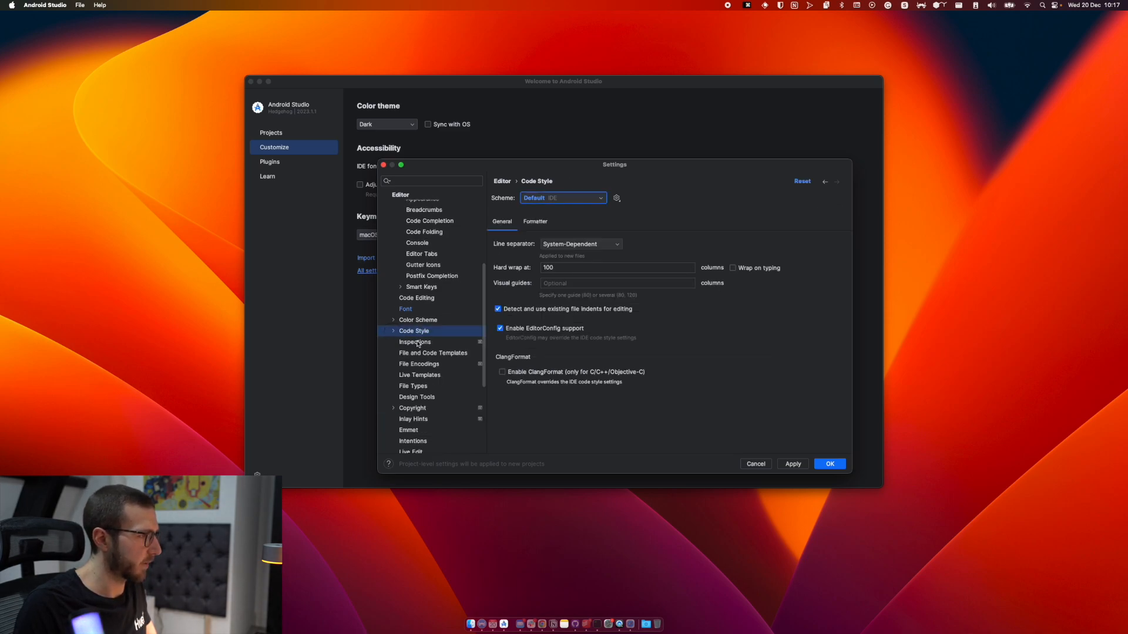
click(417, 342)
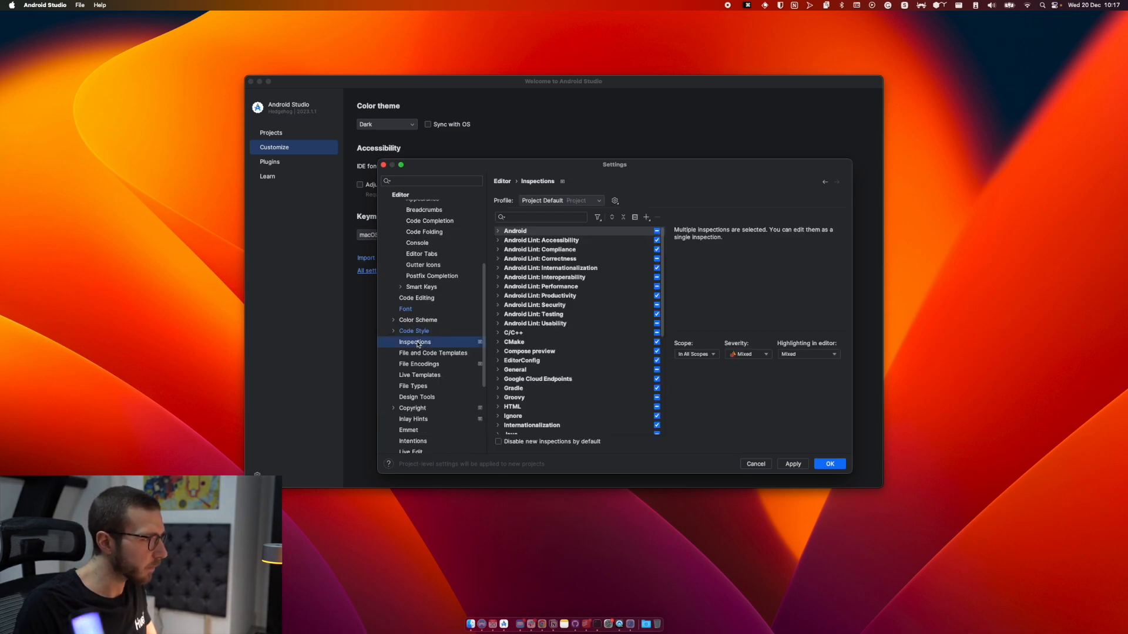
click(427, 374)
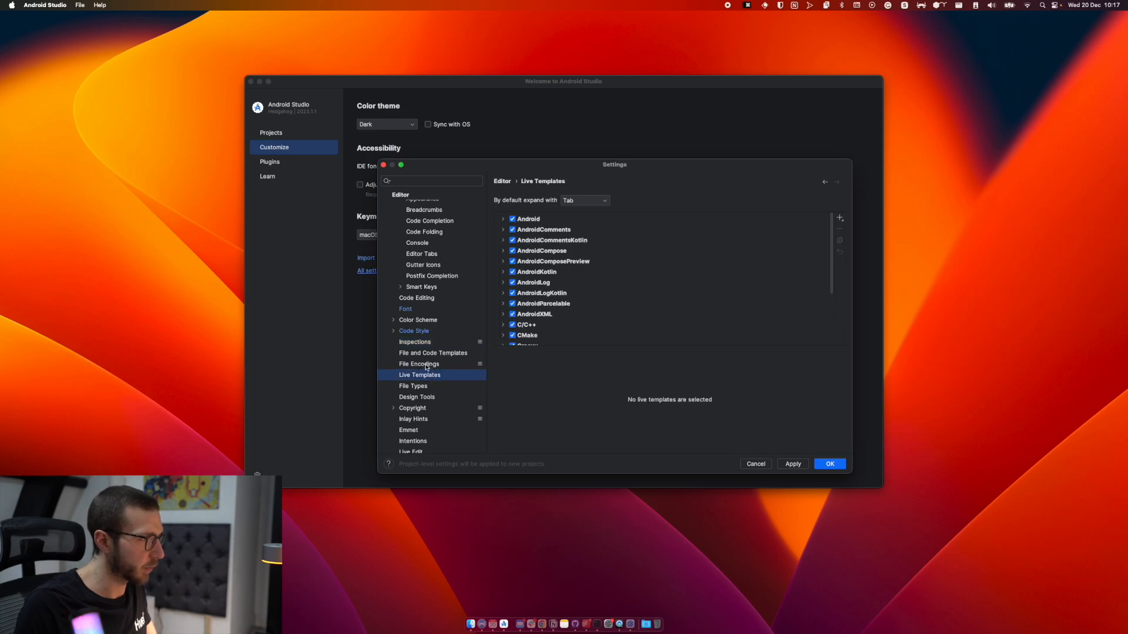
scroll(426, 379, down, 2)
scroll(424, 381, down, 1)
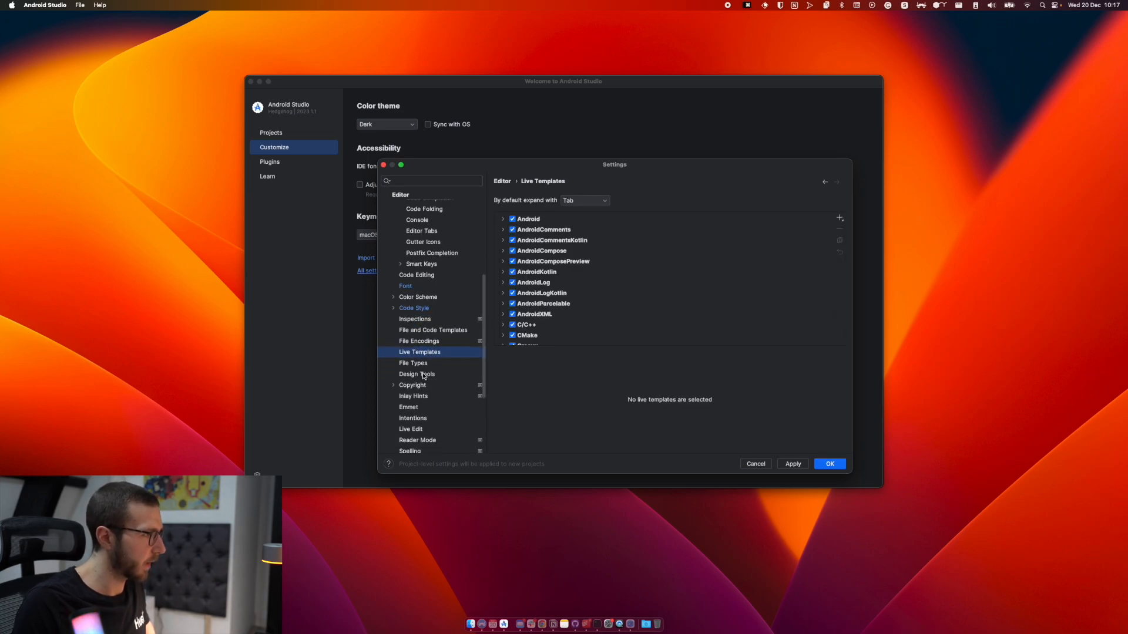
In Design Tools, set the default editor mode to Split for drawables and Code for other resources, Compose files and other Kotlin files.
click(426, 375)
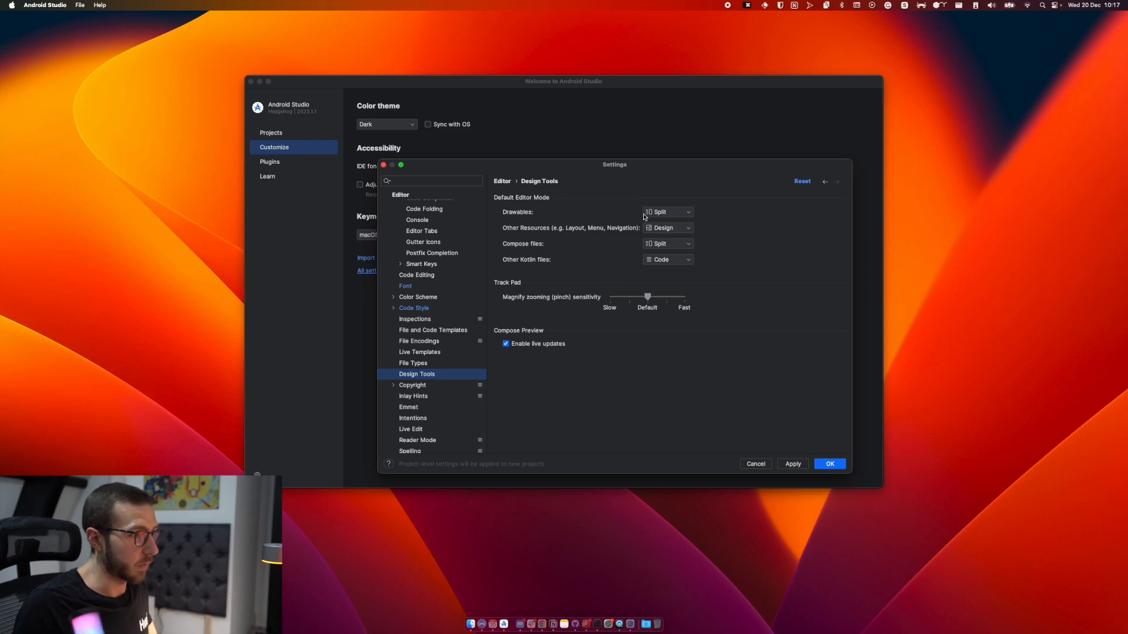
click(665, 212)
click(667, 233)
click(683, 229)
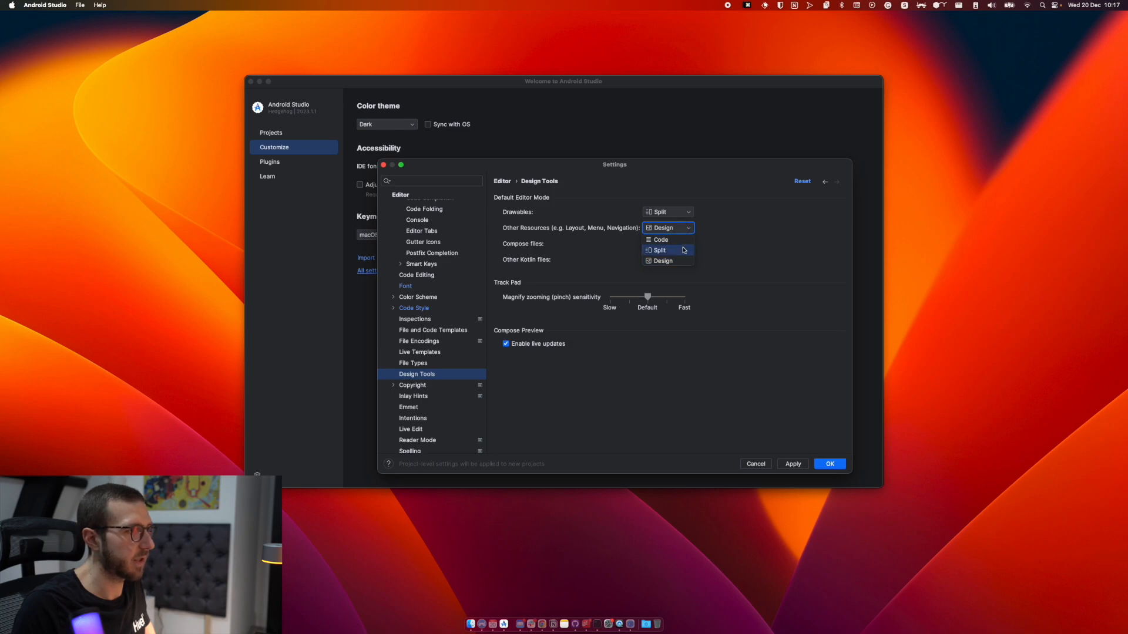
click(676, 240)
click(679, 245)
click(675, 256)
click(661, 260)
click(662, 274)
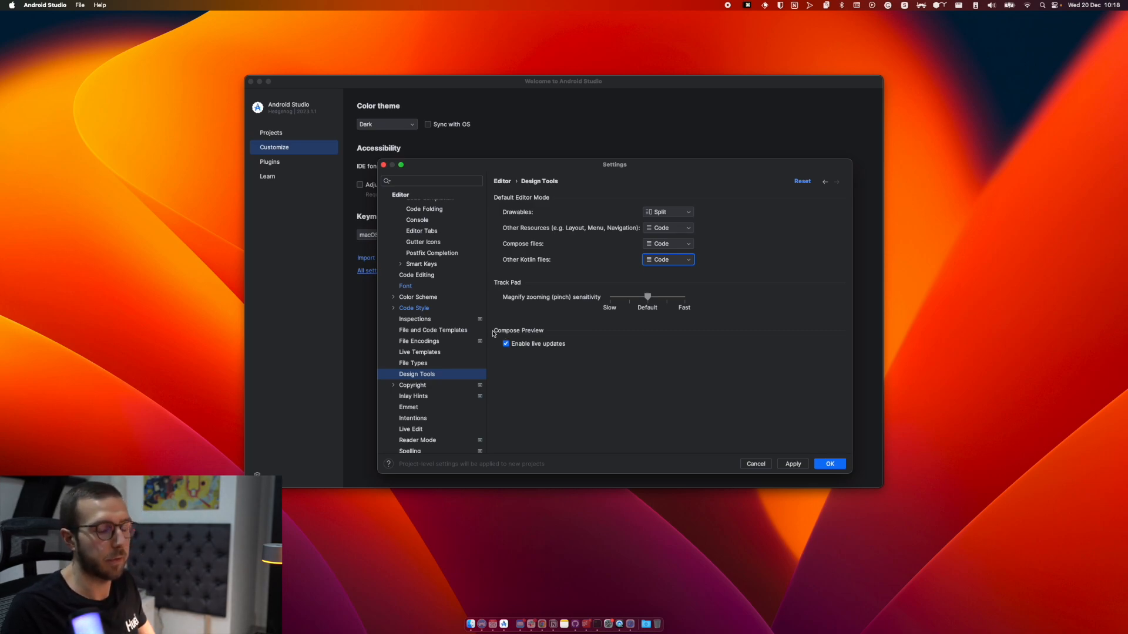
Search the settings for "mirror" and activate mirroring for newly connected physical devices and for app launches, acknowledging the privacy notice.
scroll(400, 345, down, 5)
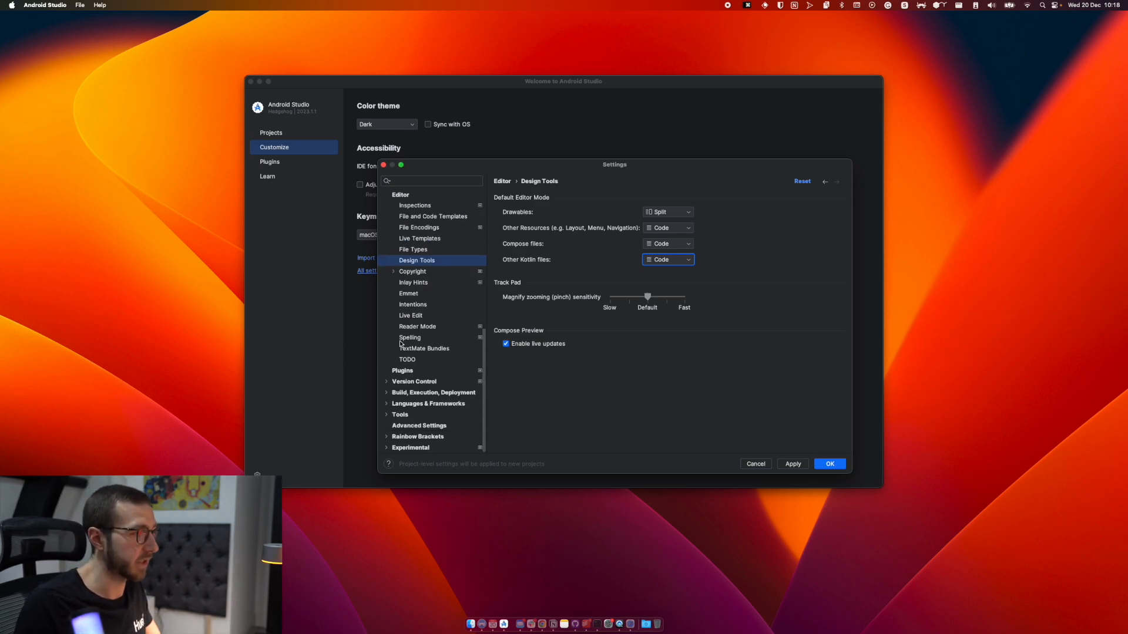
key(cmd+f)
text(min)
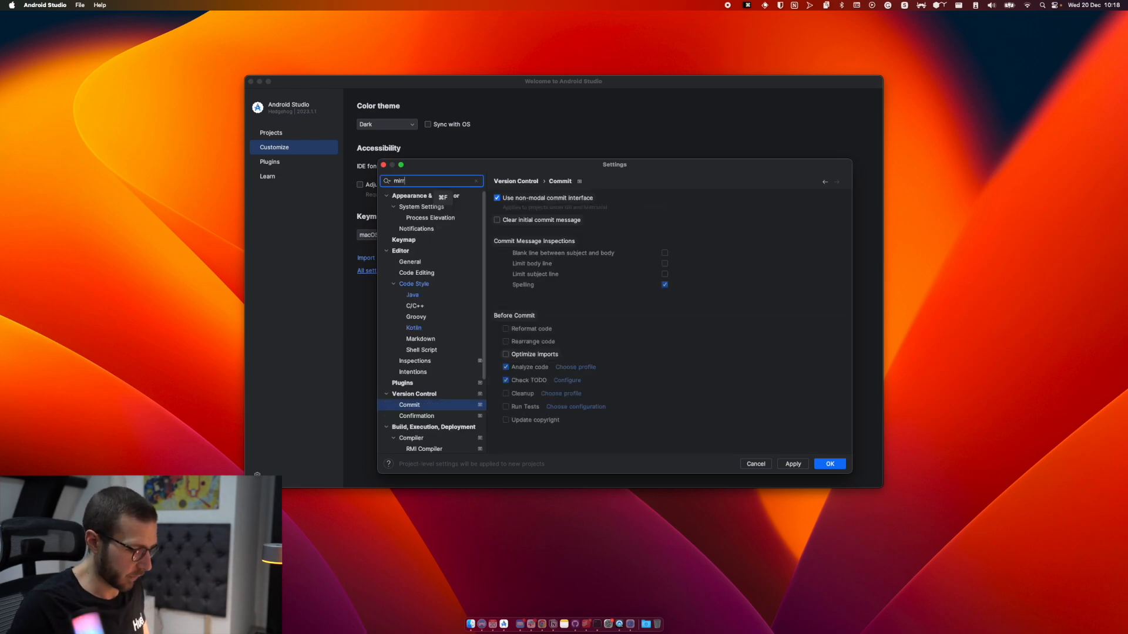
text(ror)
click(574, 198)
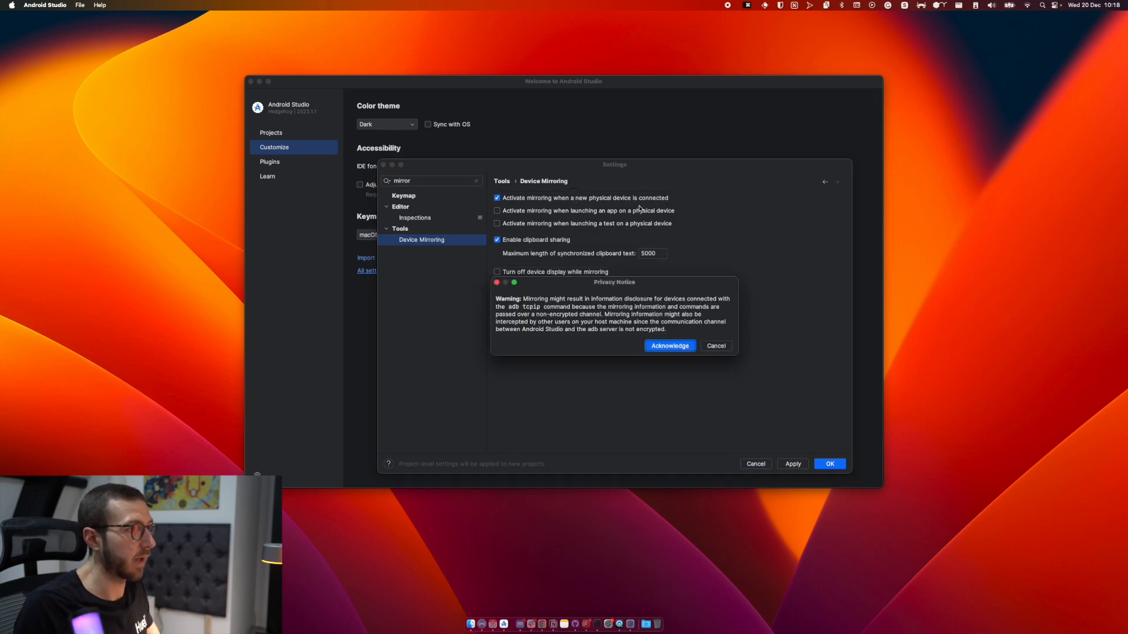
click(690, 349)
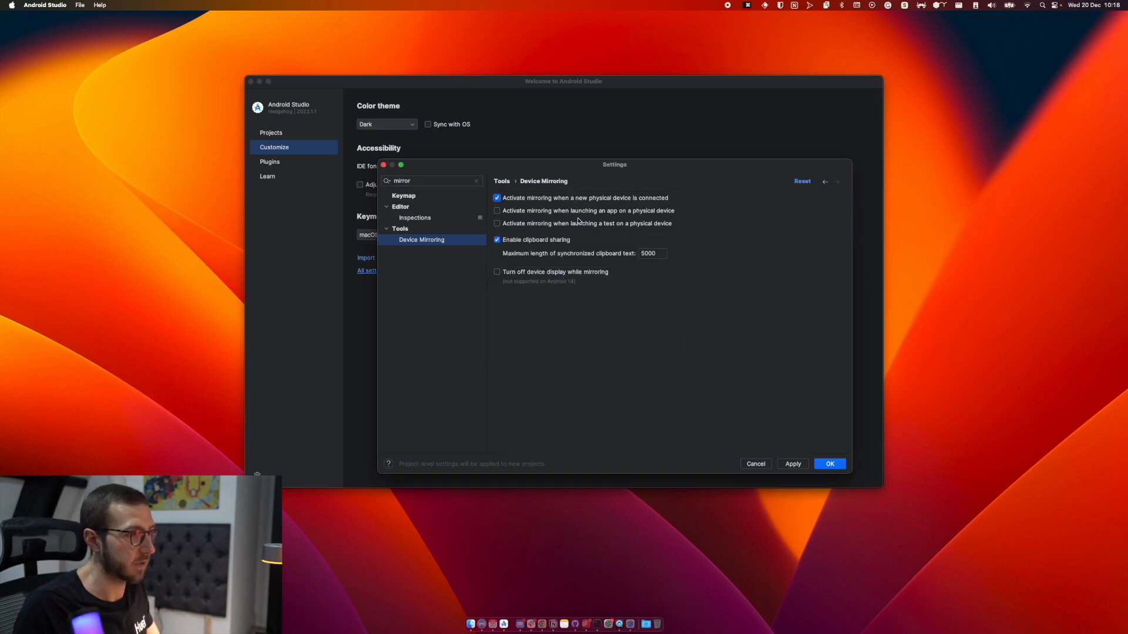
click(634, 213)
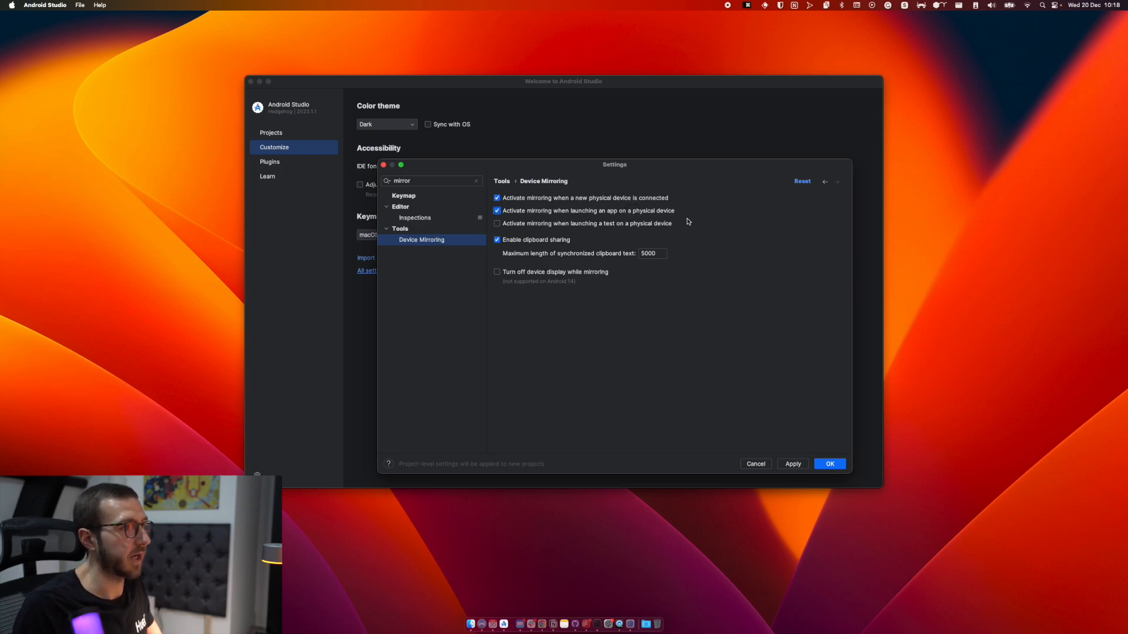
Search the settings for "download" and set the Device Explorer download location to the user's Downloads folder.
click(474, 183)
click(475, 183)
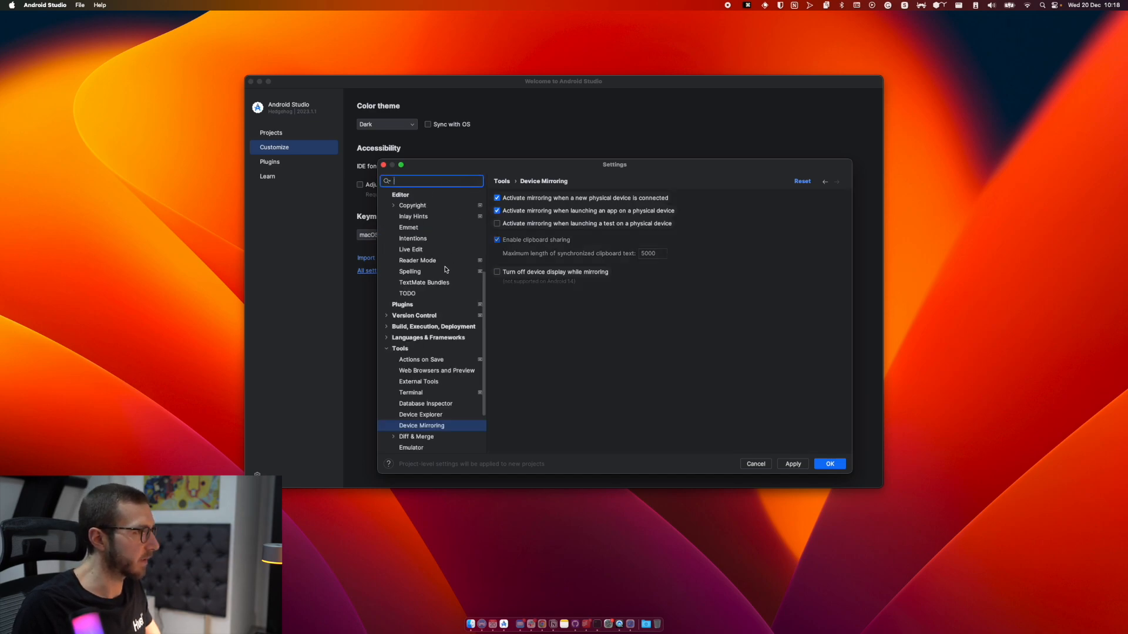
click(387, 219)
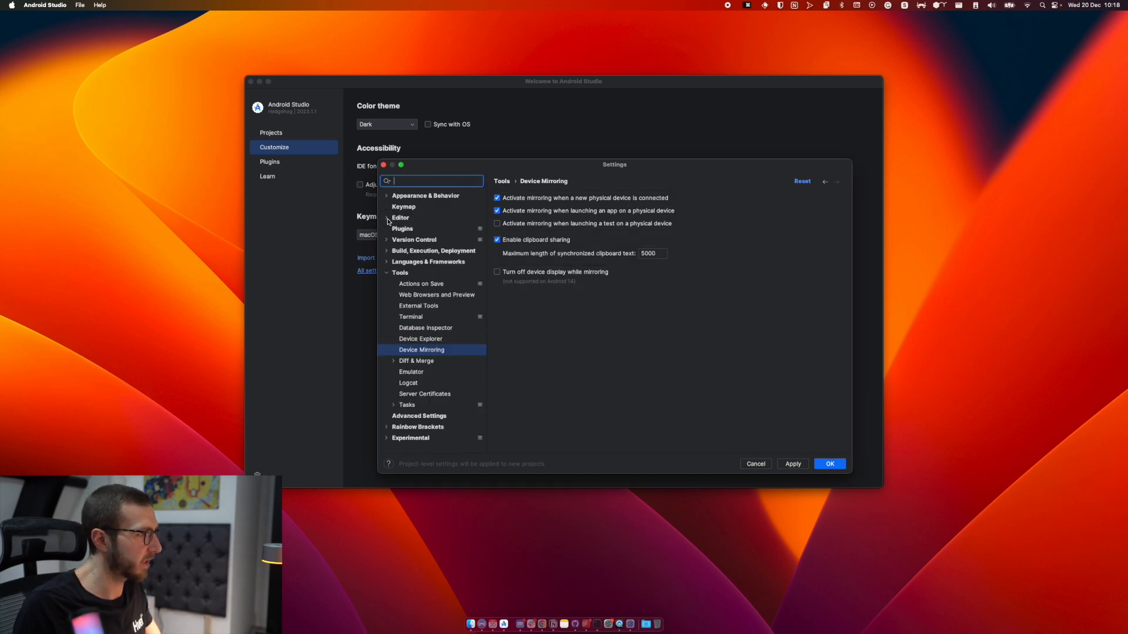
click(387, 273)
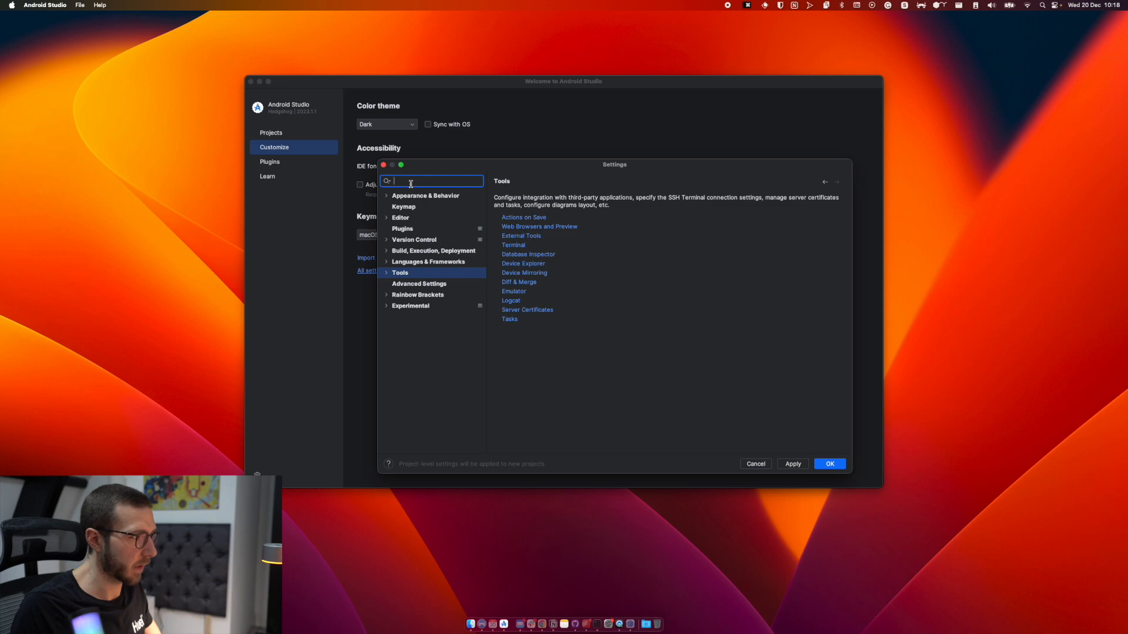
text(download)
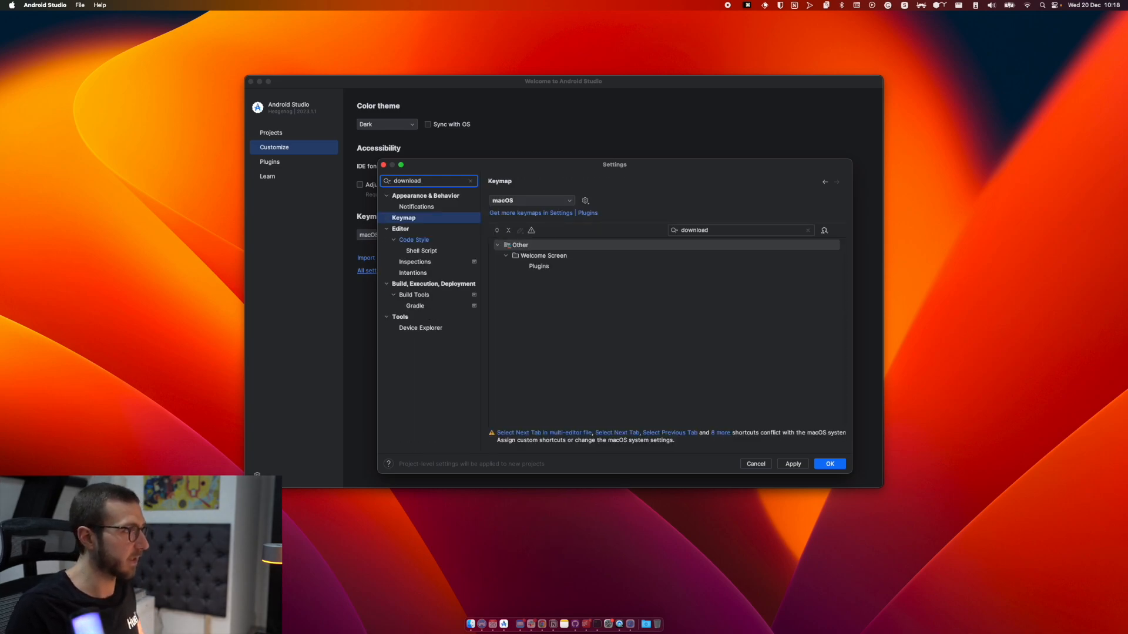
click(417, 328)
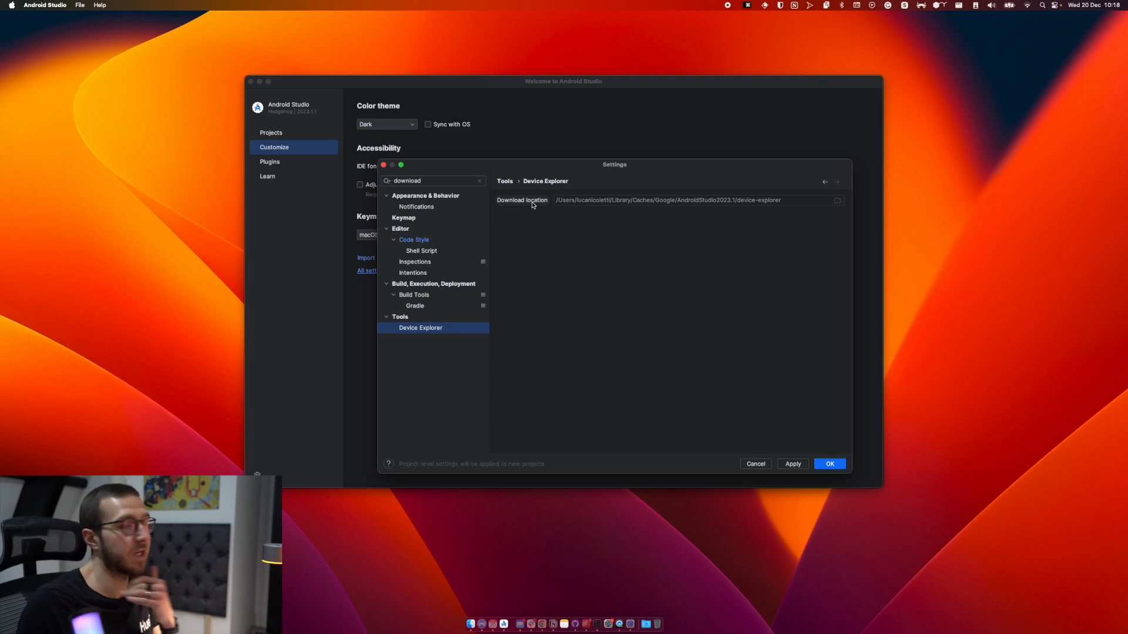
click(838, 201)
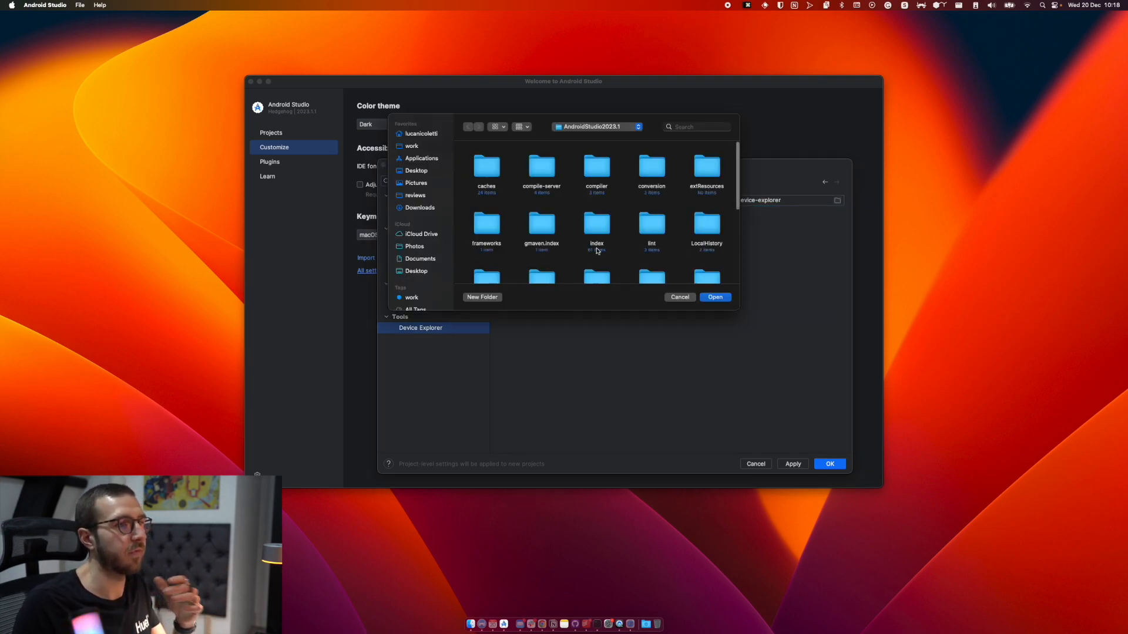
click(418, 208)
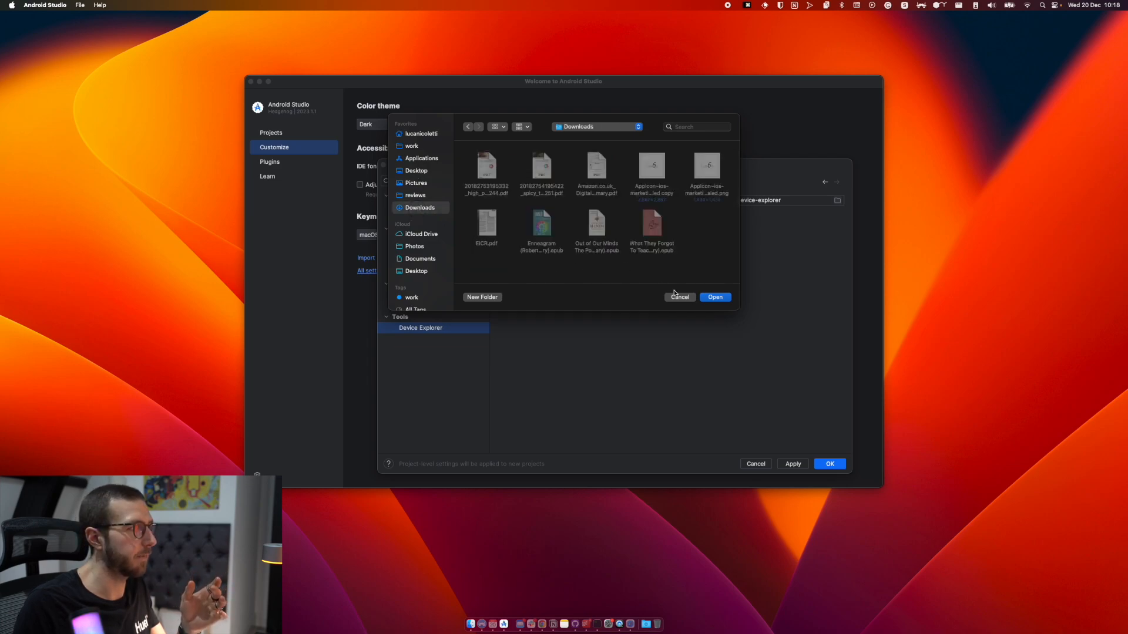
click(714, 297)
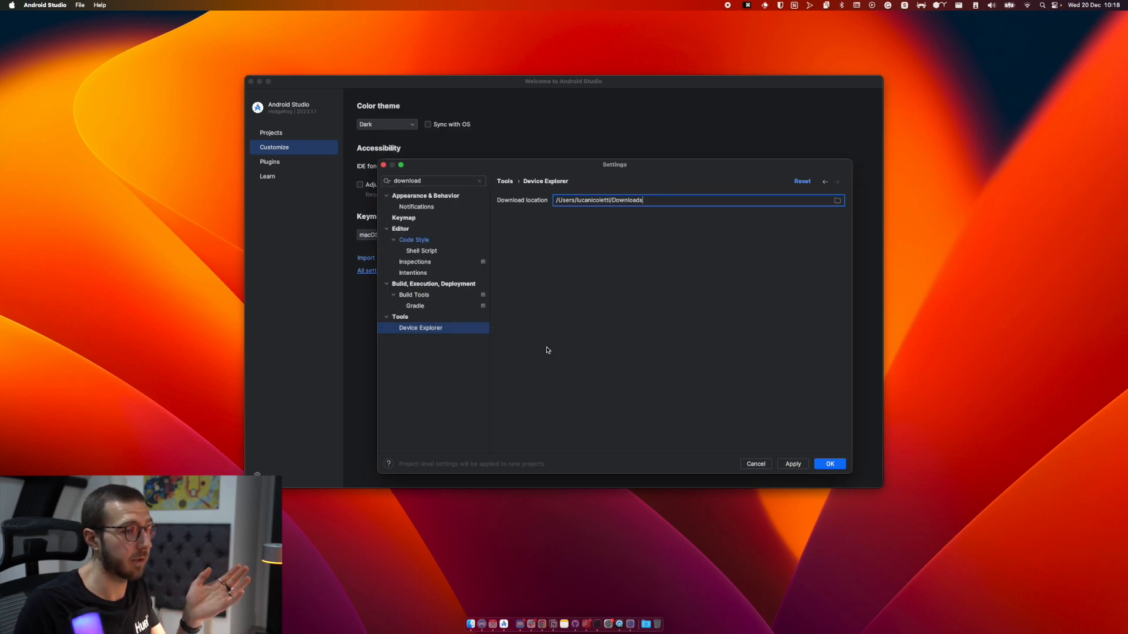
Search the settings for "trusted loca" and add the work folder in the home directory as a trusted location.
click(480, 182)
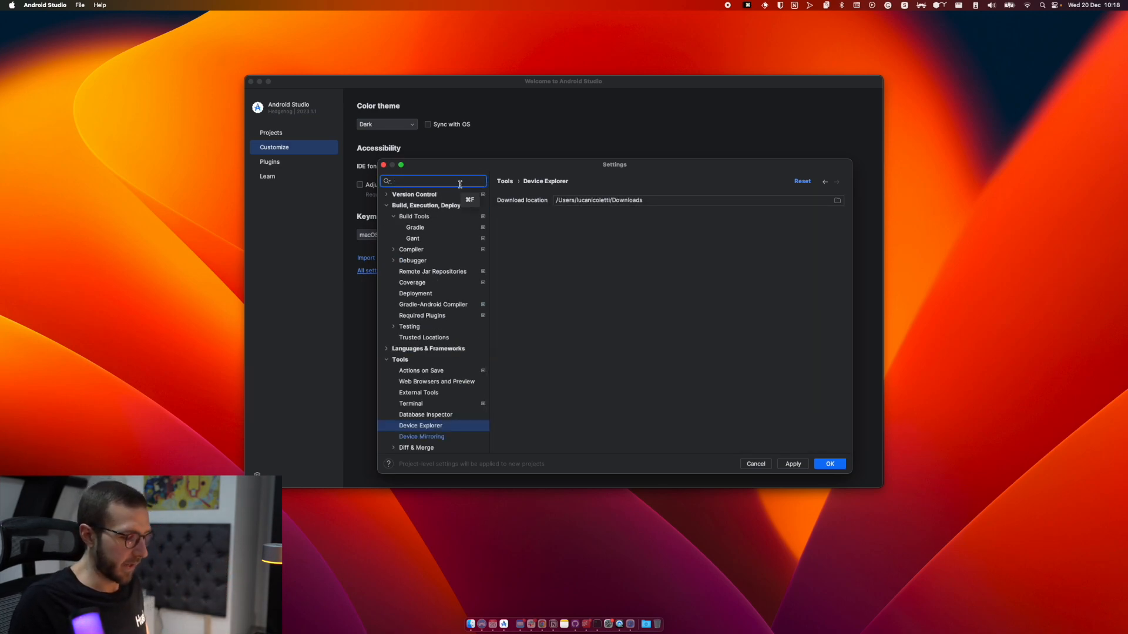
text(trusted loca)
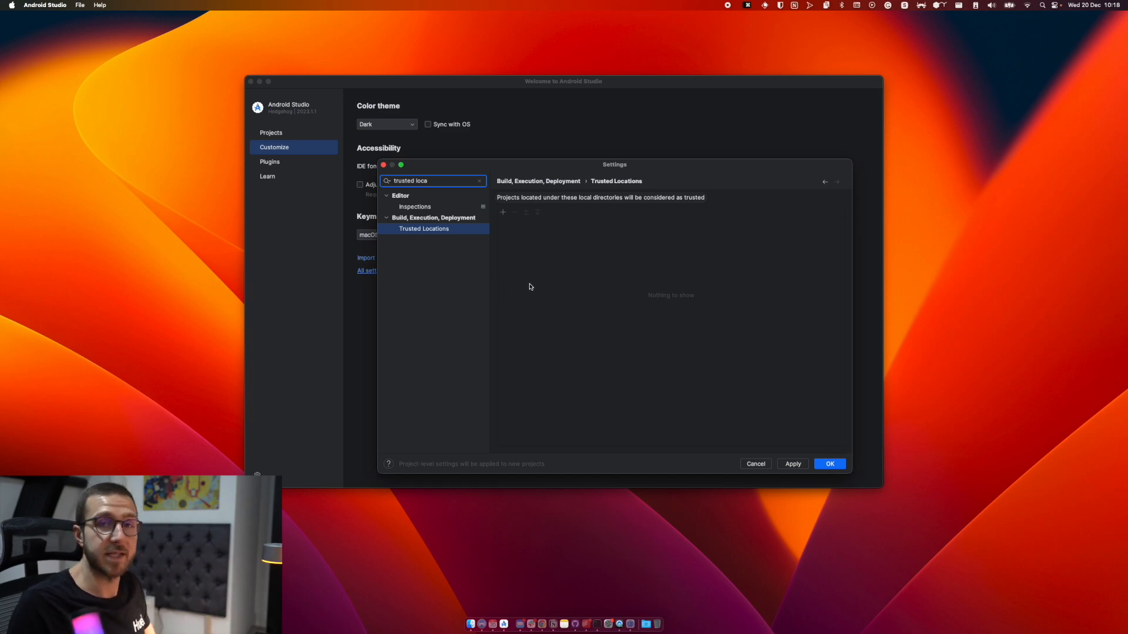
click(503, 214)
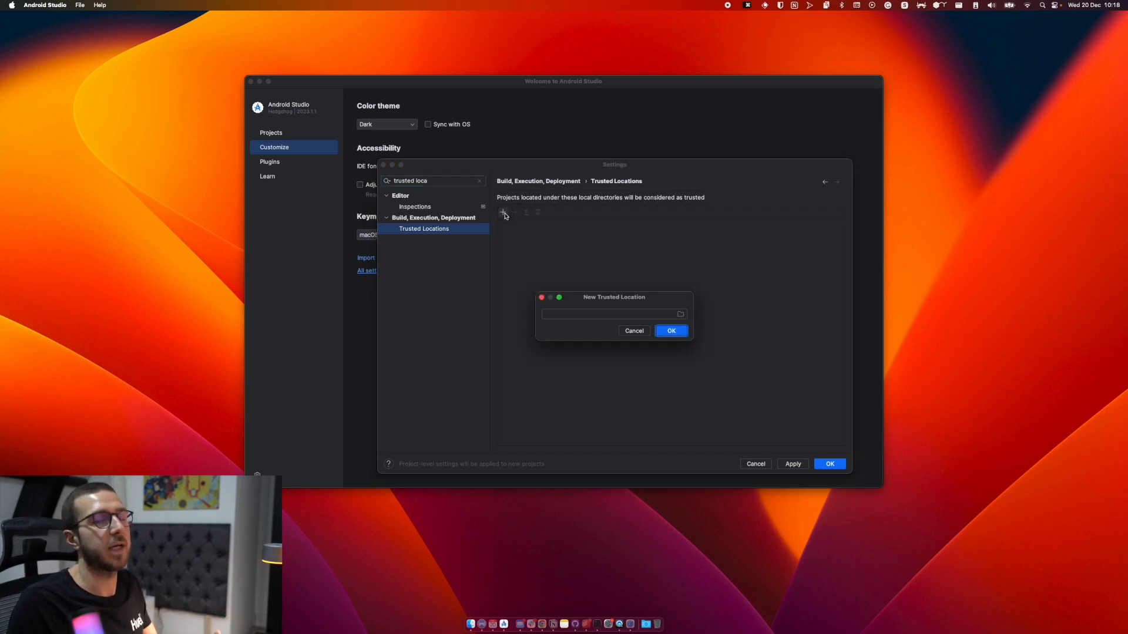
click(680, 315)
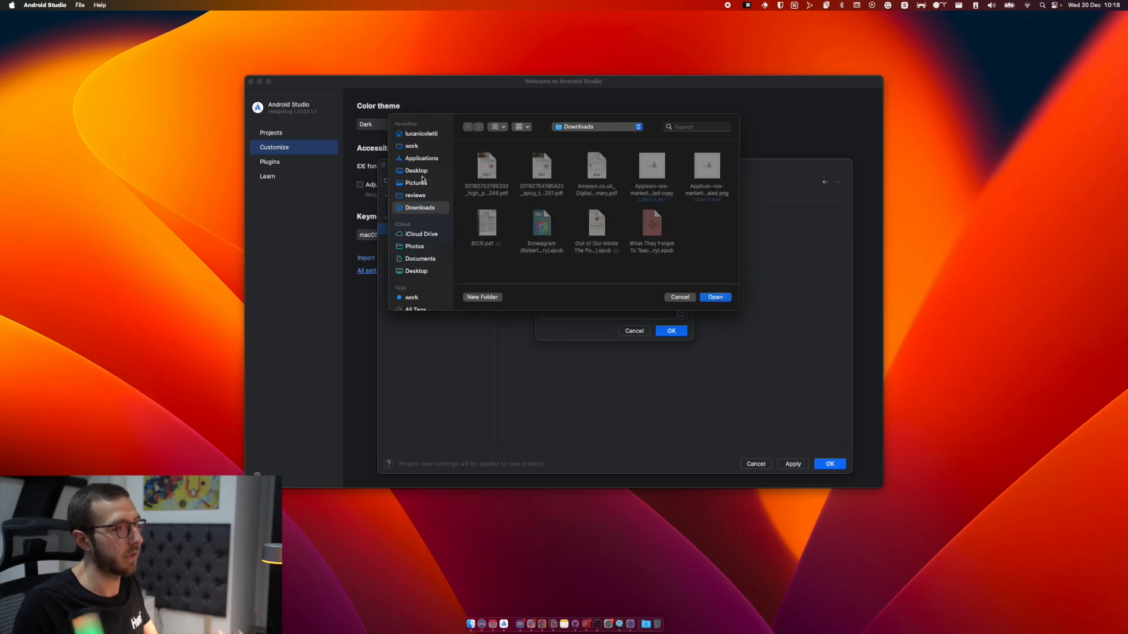
click(413, 147)
click(715, 298)
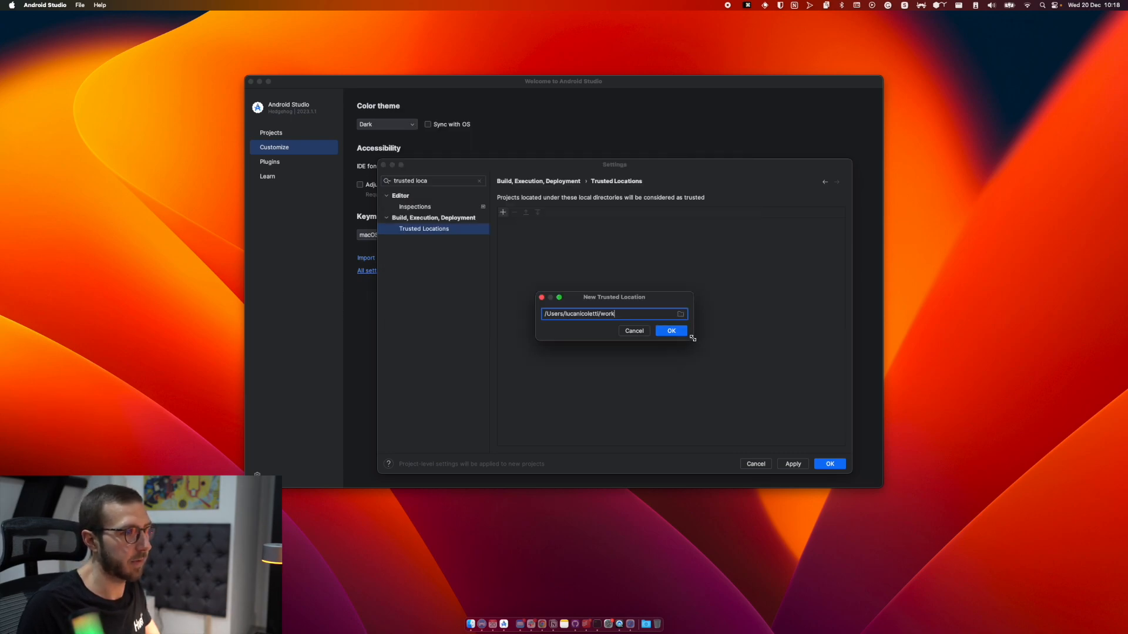
click(686, 332)
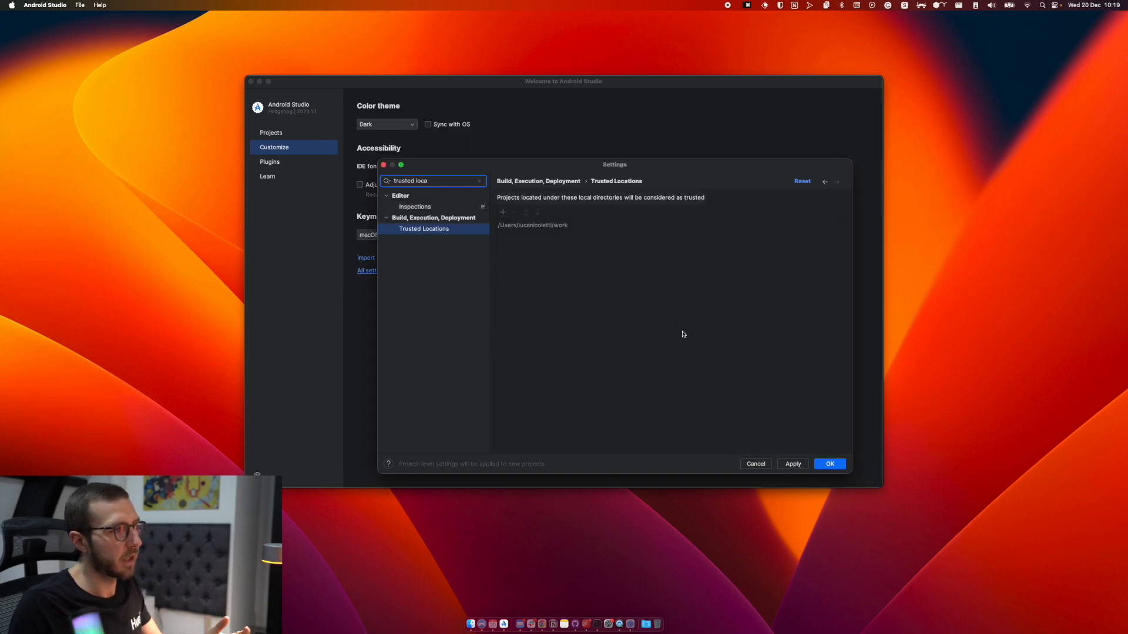
Search the settings for "actions save" and enable Reformat code and Optimize imports on save.
click(479, 181)
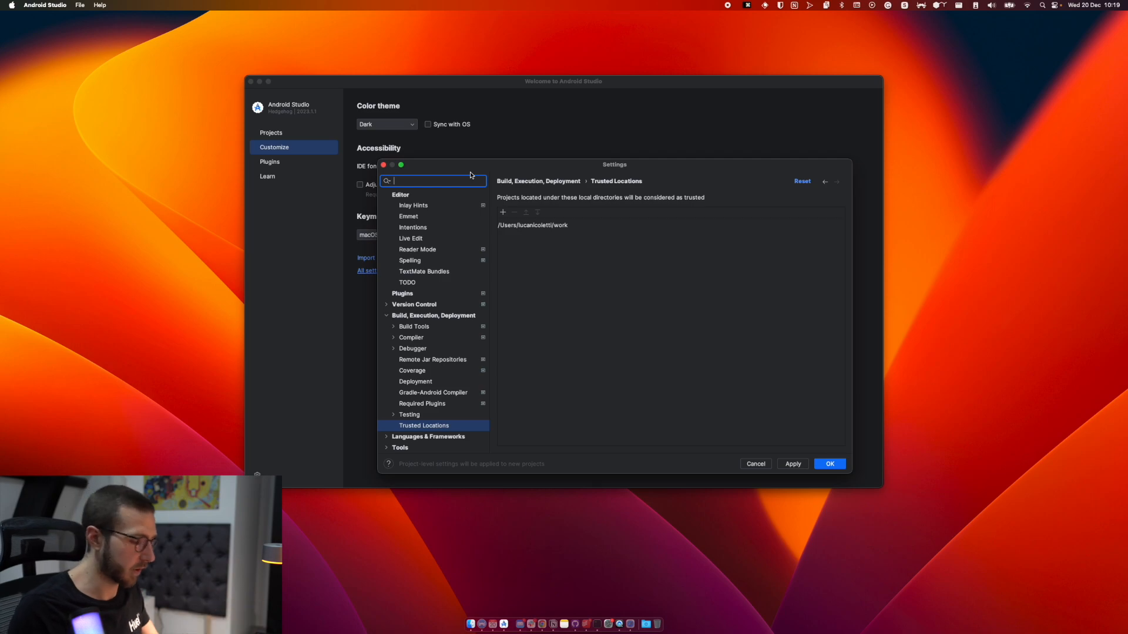
text(a)
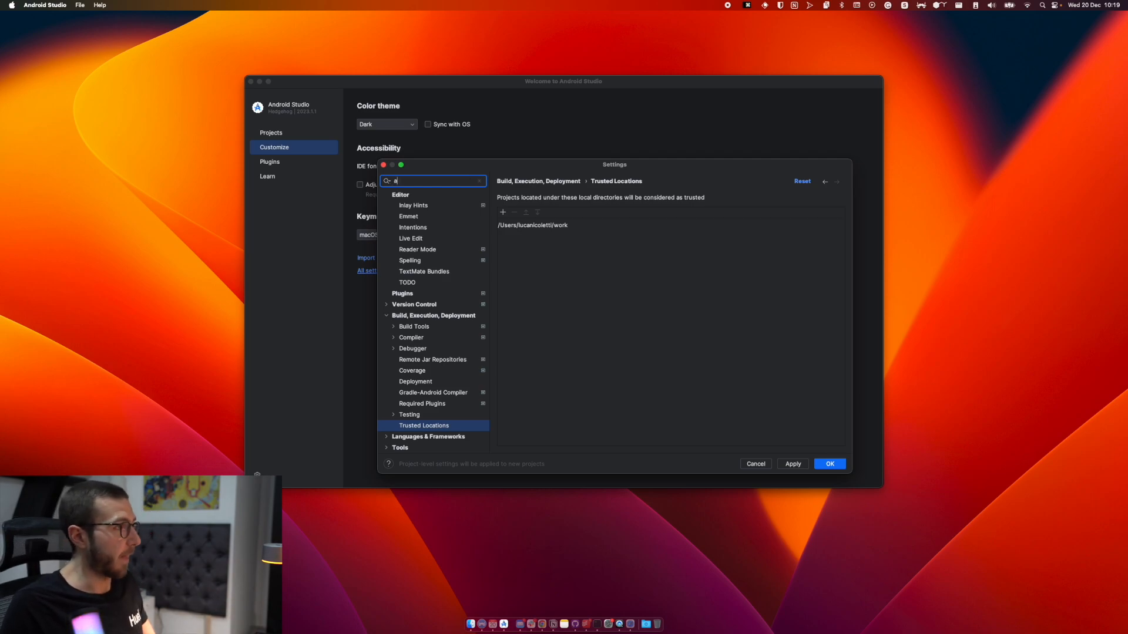
text(ctions save)
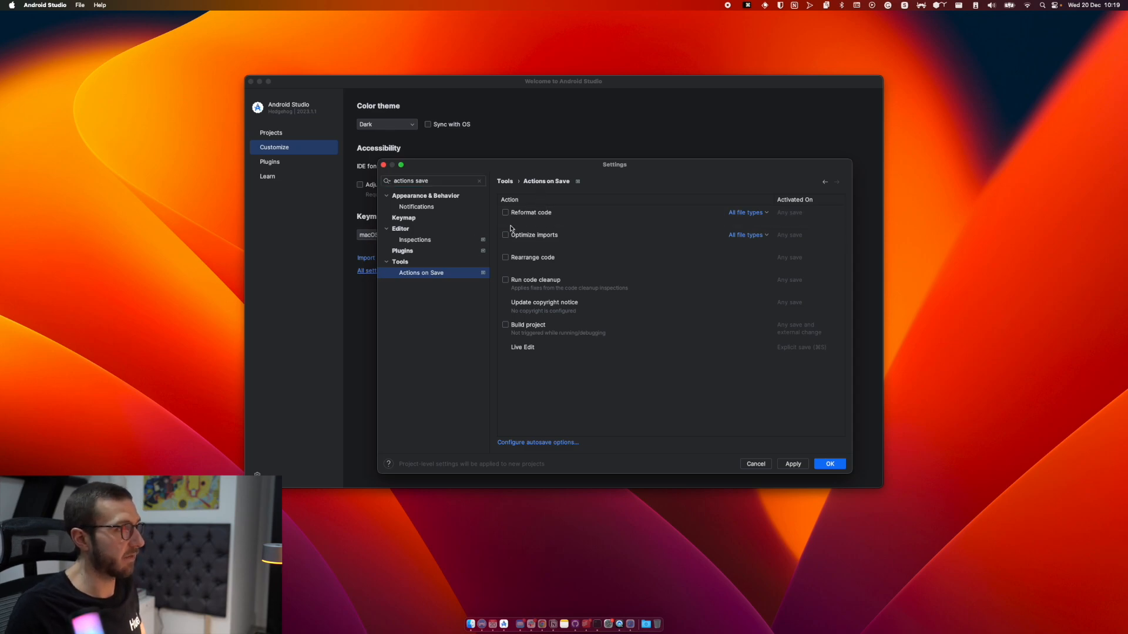
click(506, 213)
click(506, 236)
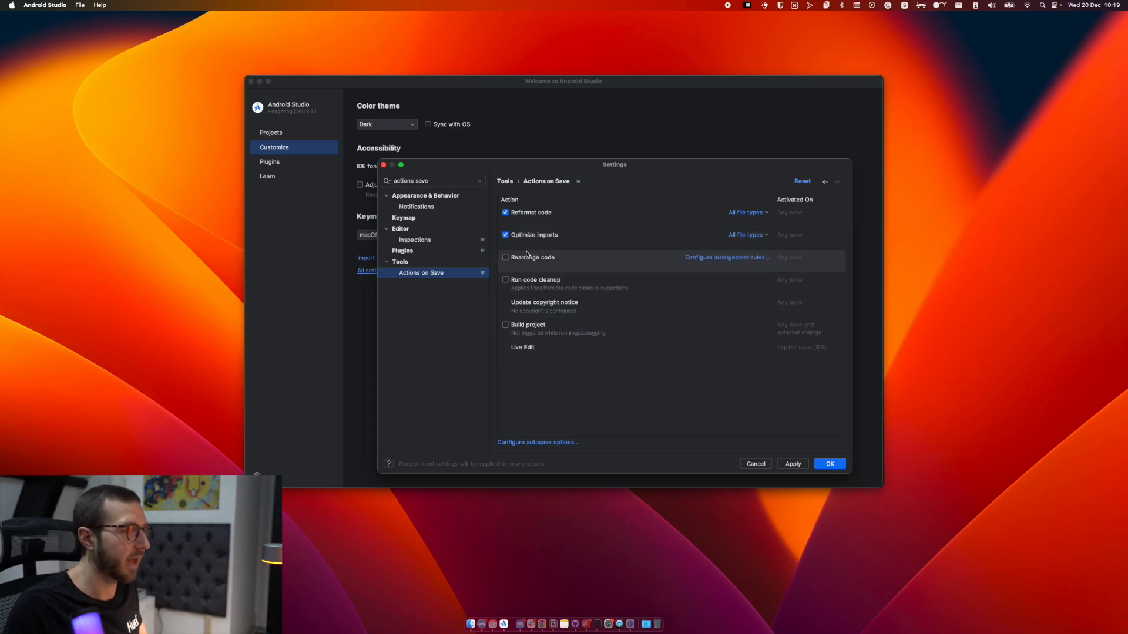
In System Settings, turn off the confirmation before exiting the IDE and set projects to open in a new window.
click(479, 181)
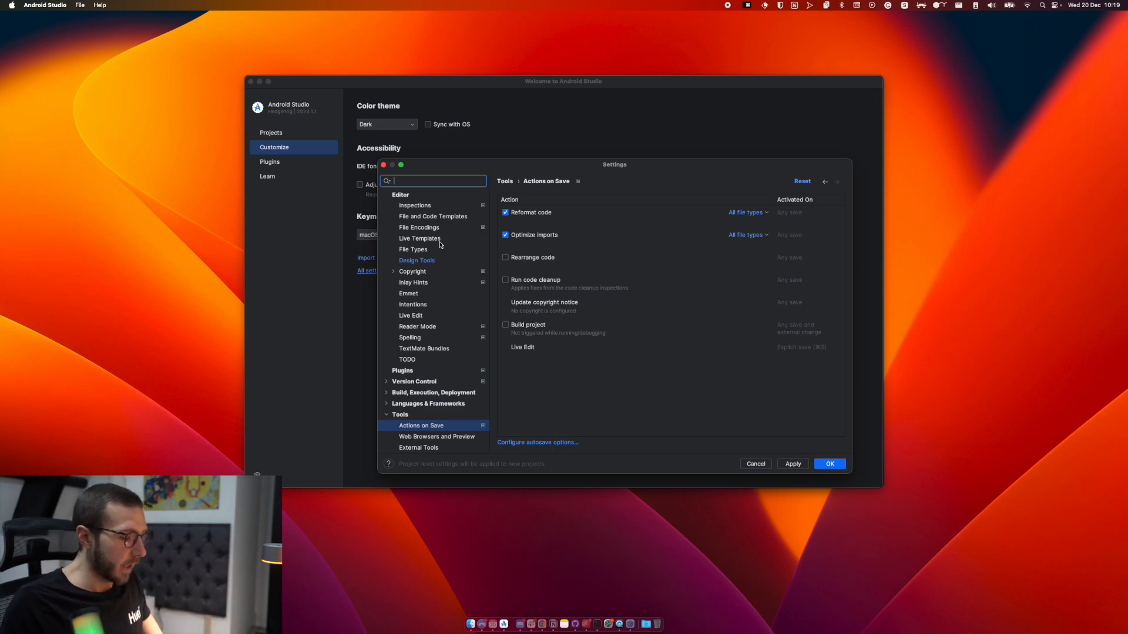
text(confirm be)
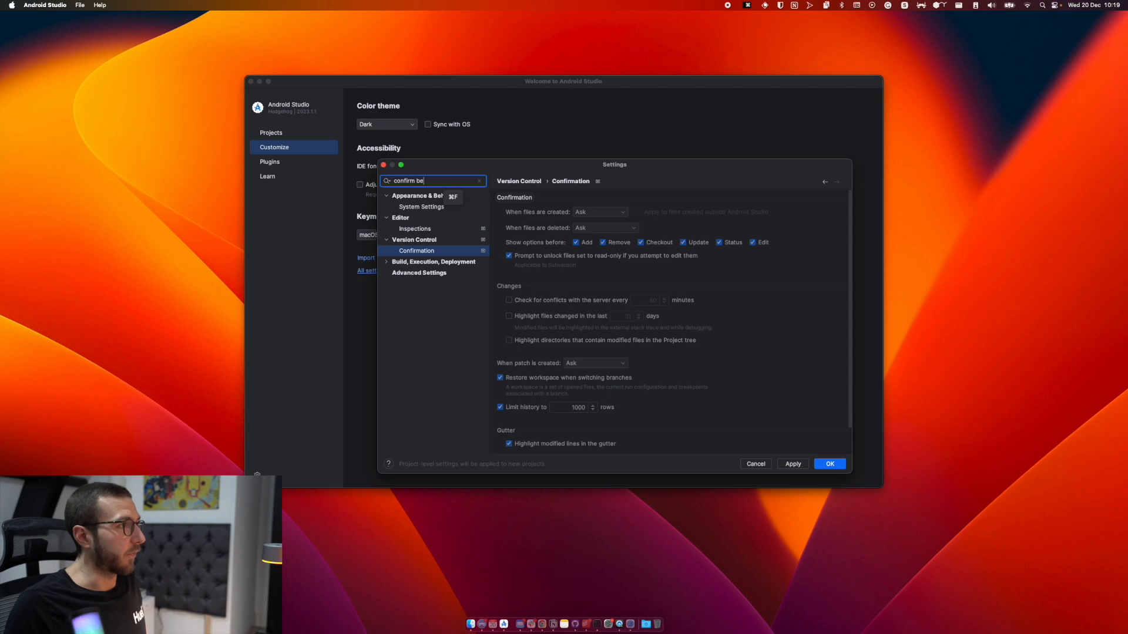
click(414, 208)
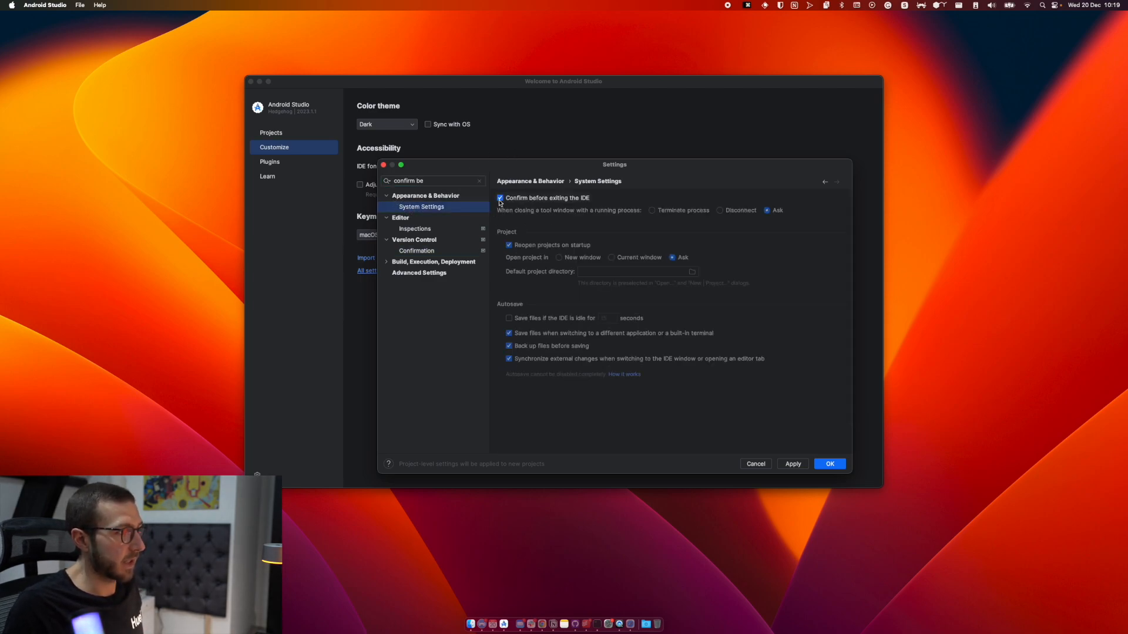
click(500, 198)
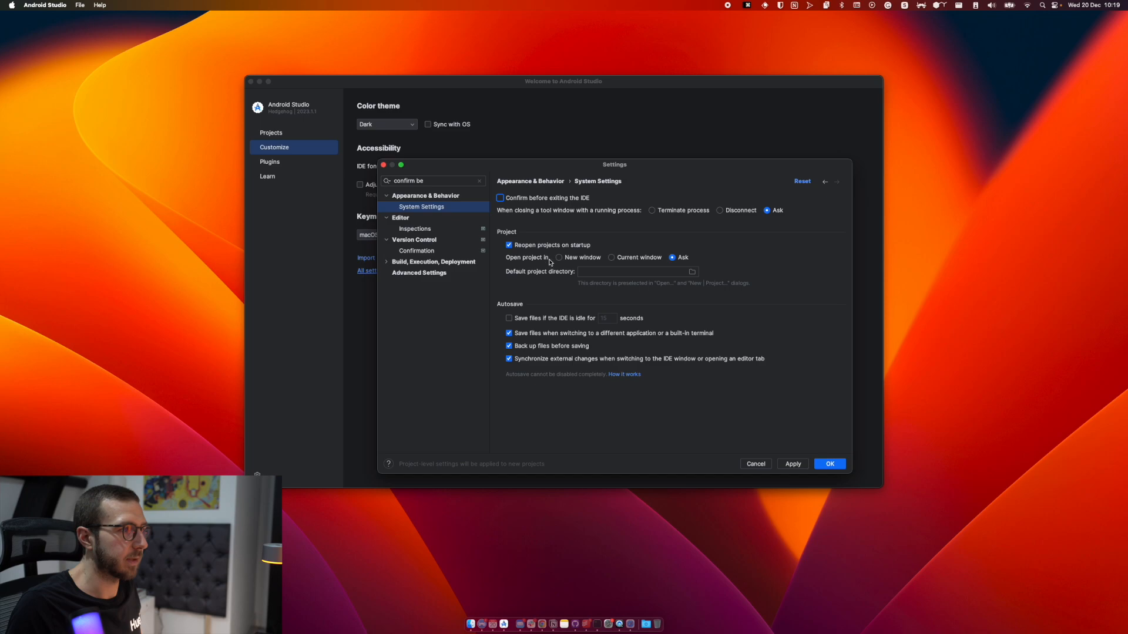
click(570, 258)
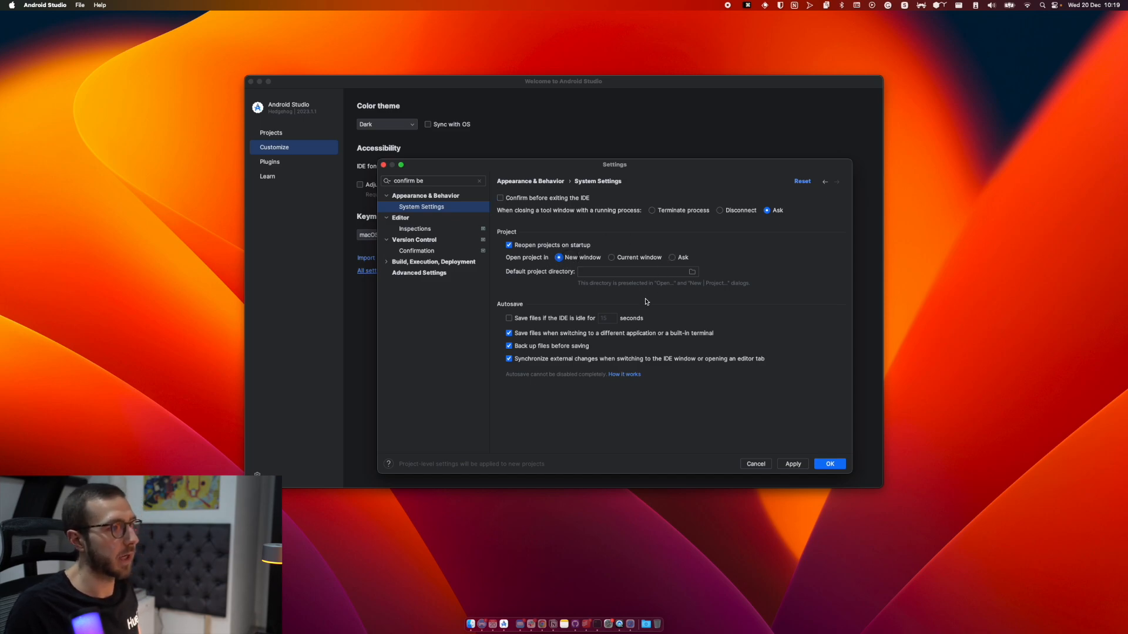
Search the settings for "account" and look through the matching pages, clearing the search when done.
click(479, 181)
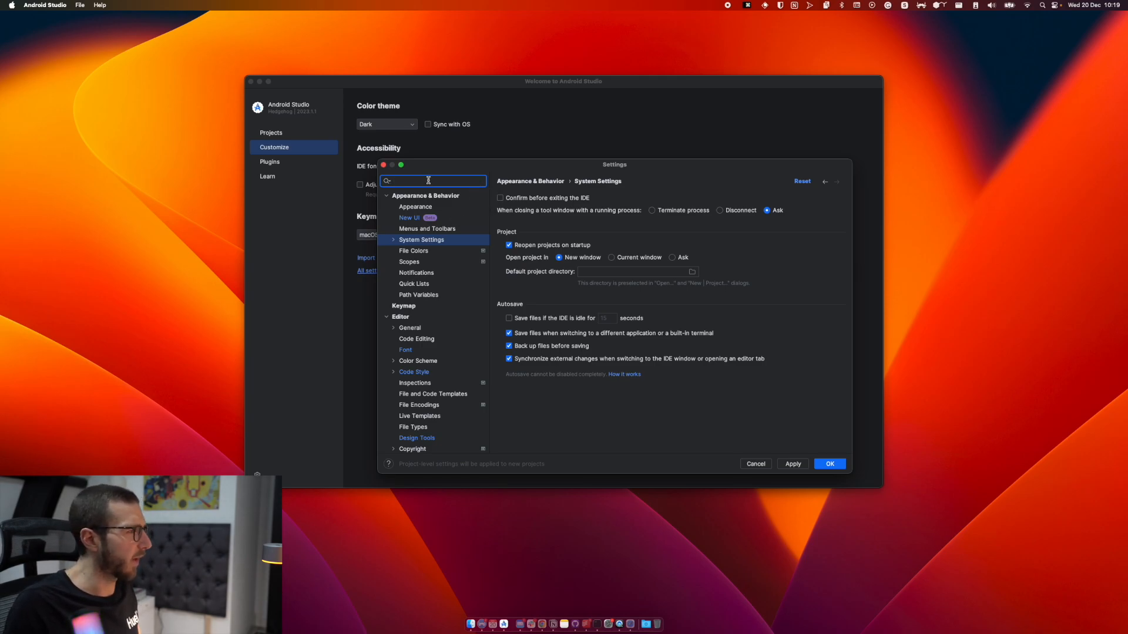
text(account)
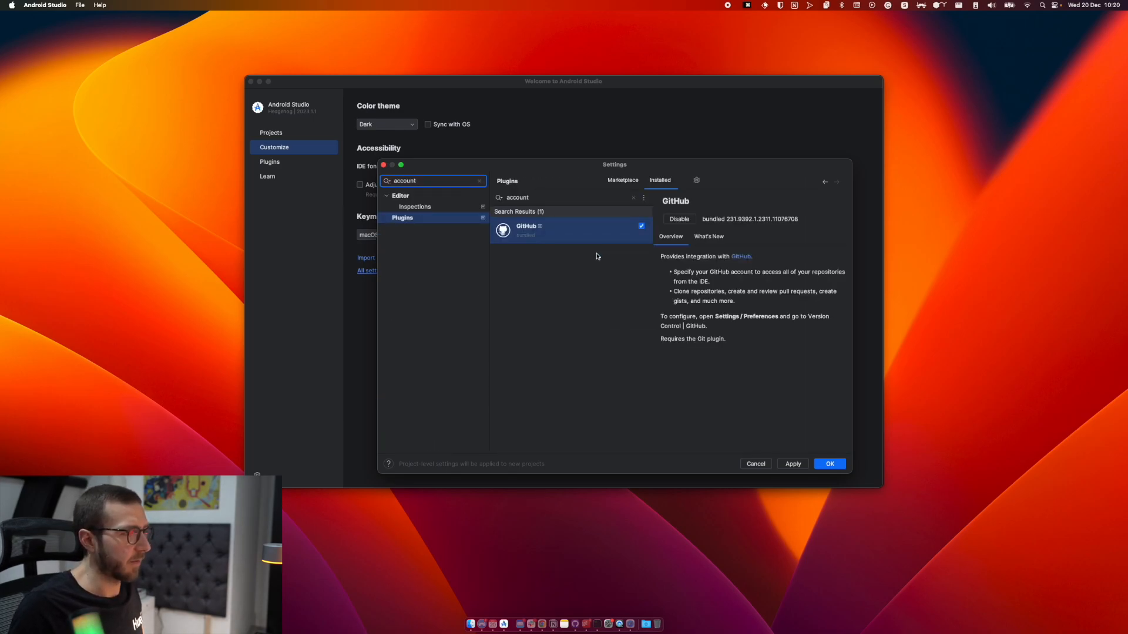
click(411, 207)
click(408, 196)
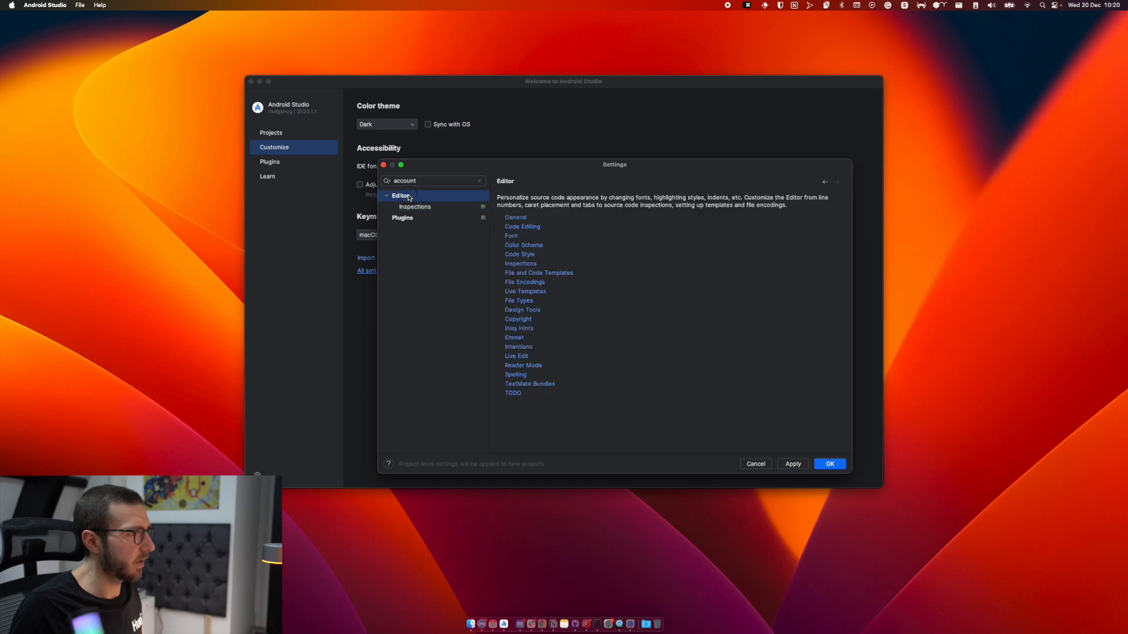
click(479, 181)
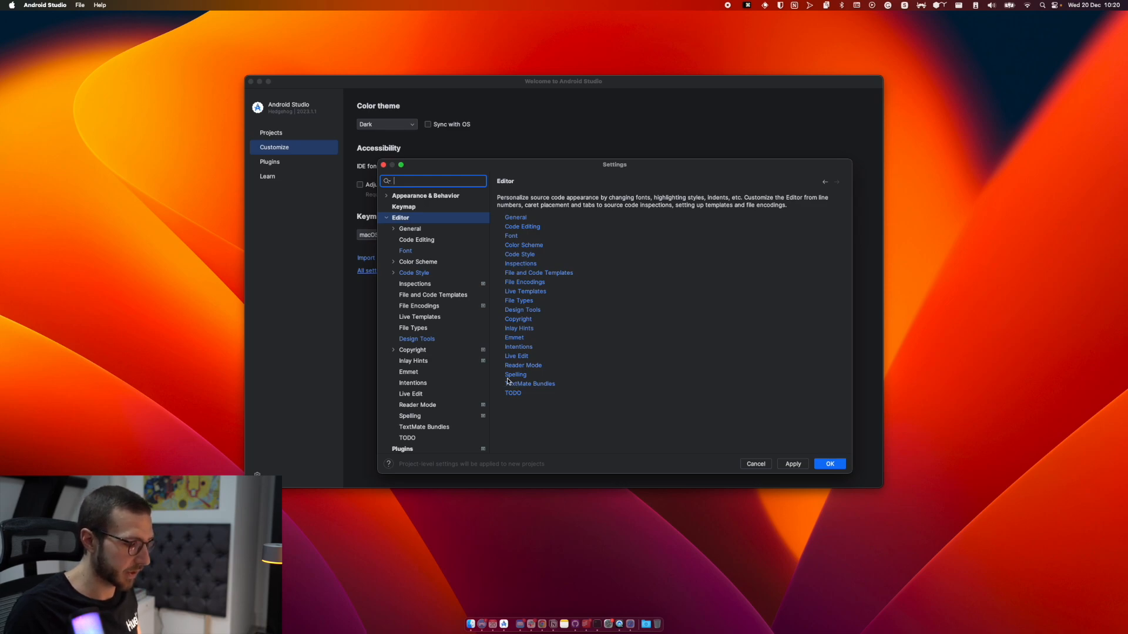
In the Keymap settings, search the actions for "project", look through the matches, and refine the search to "project str".
click(418, 207)
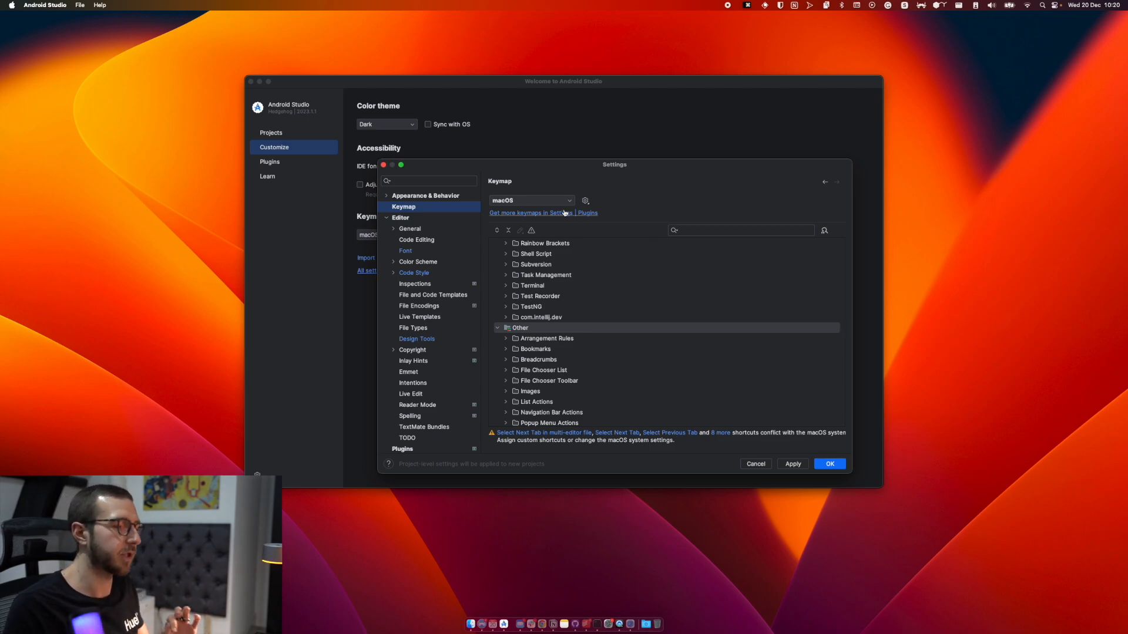
click(711, 229)
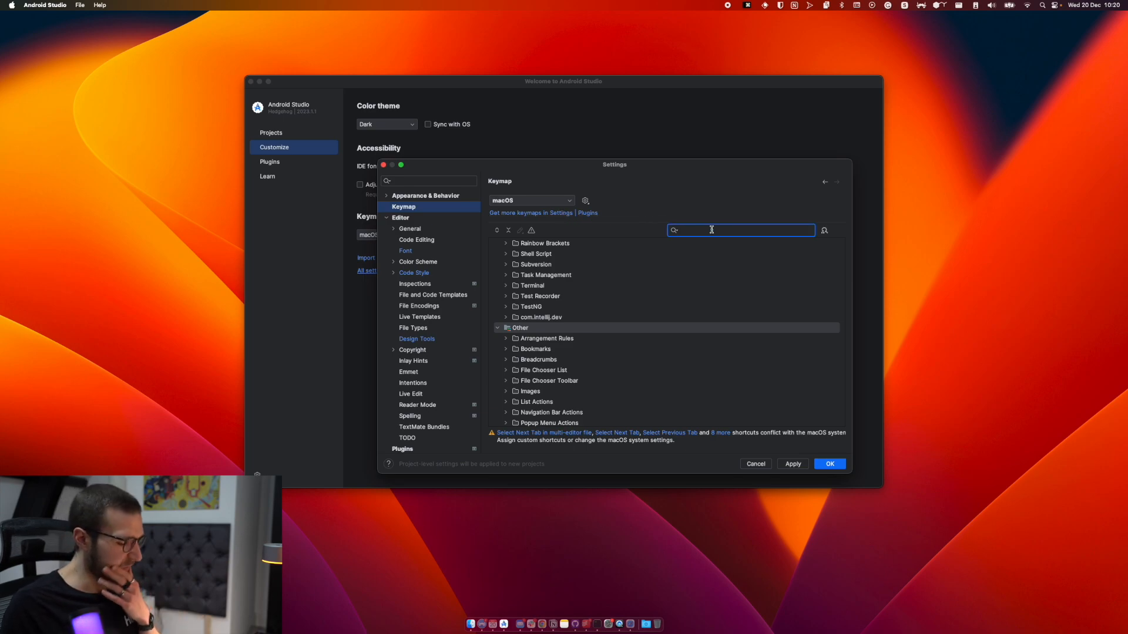
text(project)
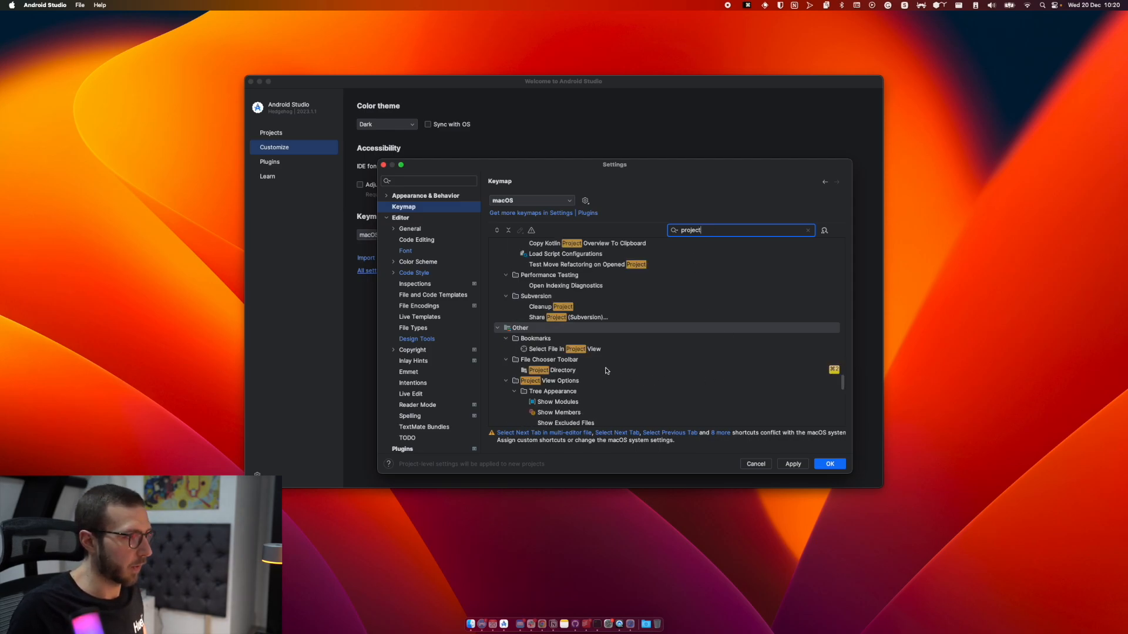
scroll(608, 372, up, 10)
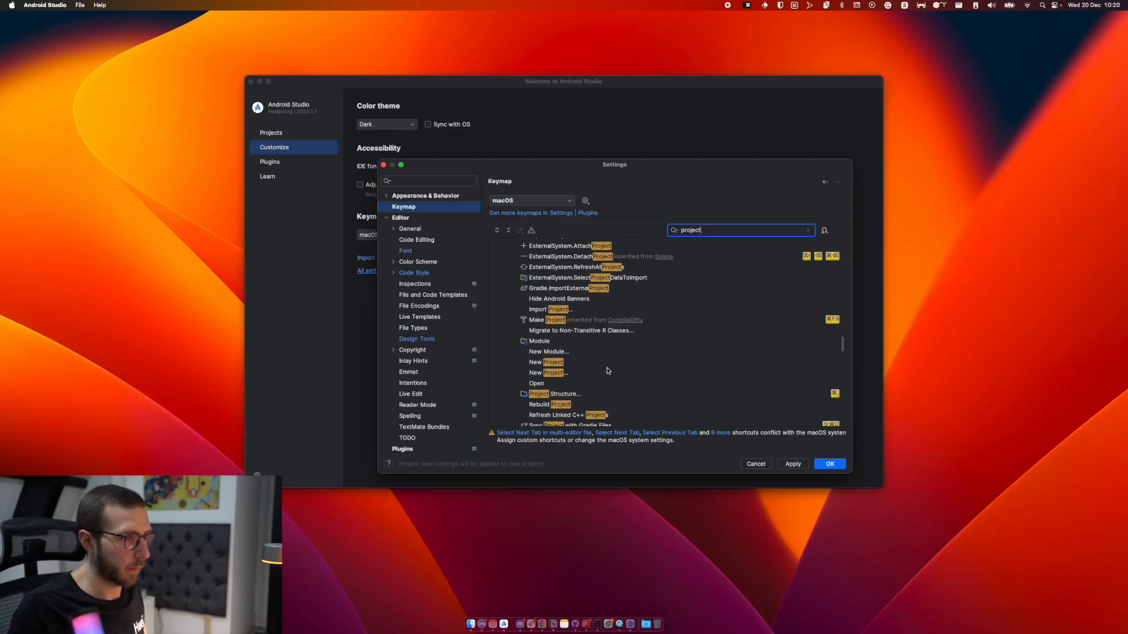
scroll(608, 371, up, 5)
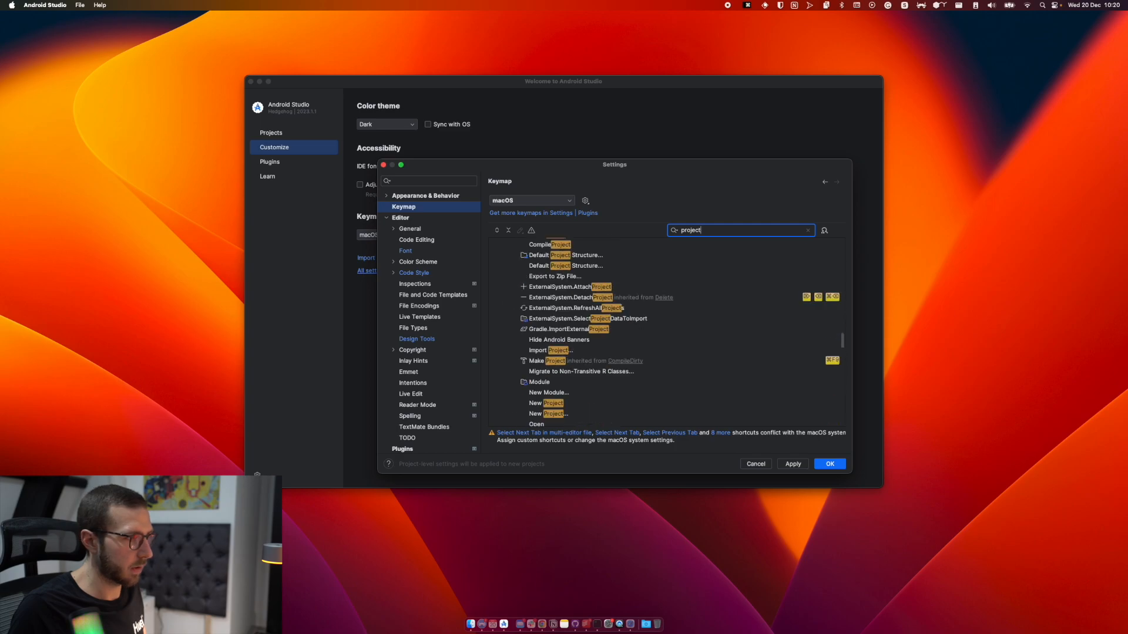
scroll(608, 370, up, 2)
scroll(606, 370, up, 5)
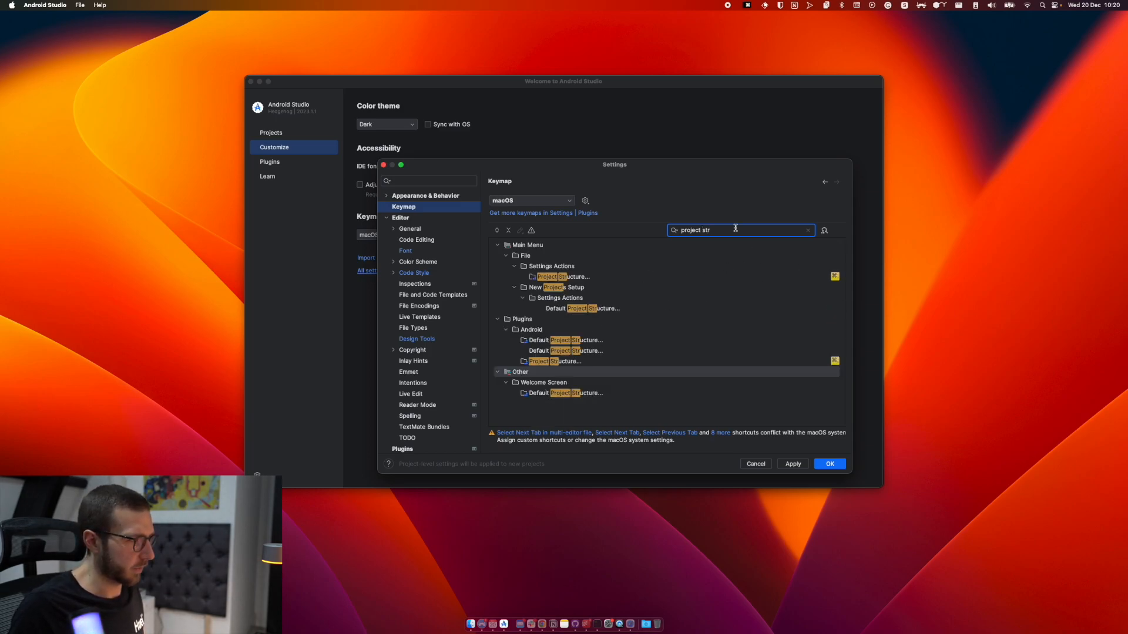
Widen the keymap search back to "project" and examine the Project Directory shortcut and the other matching actions in the Other group.
key(BackSpace)
key(BackSpace)
key(BackSpace)
key(BackSpace)
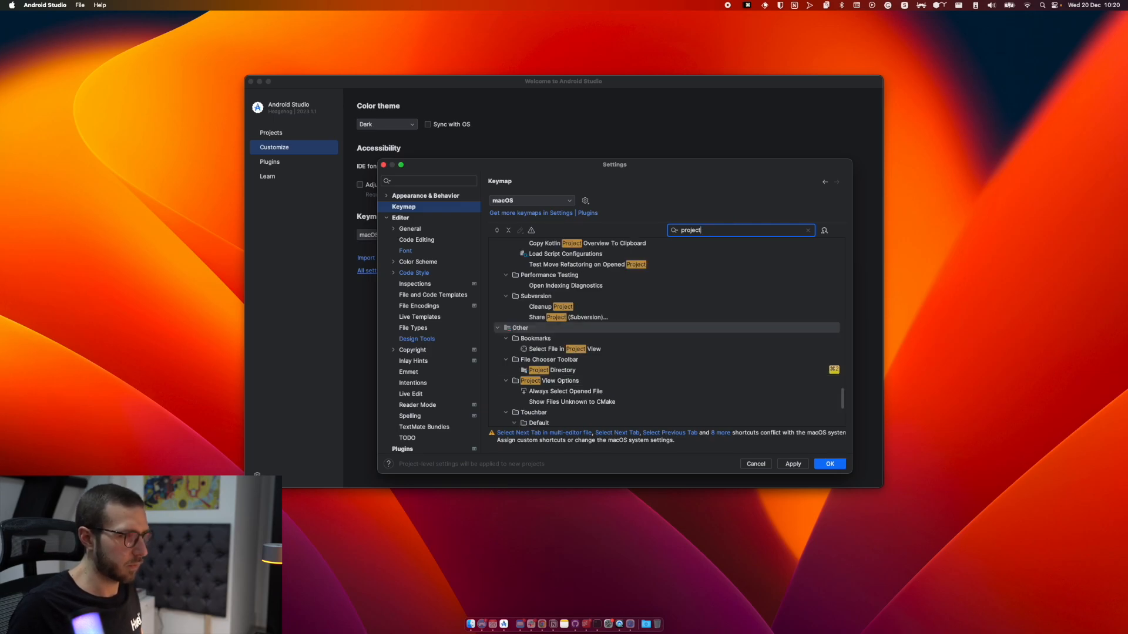
click(568, 371)
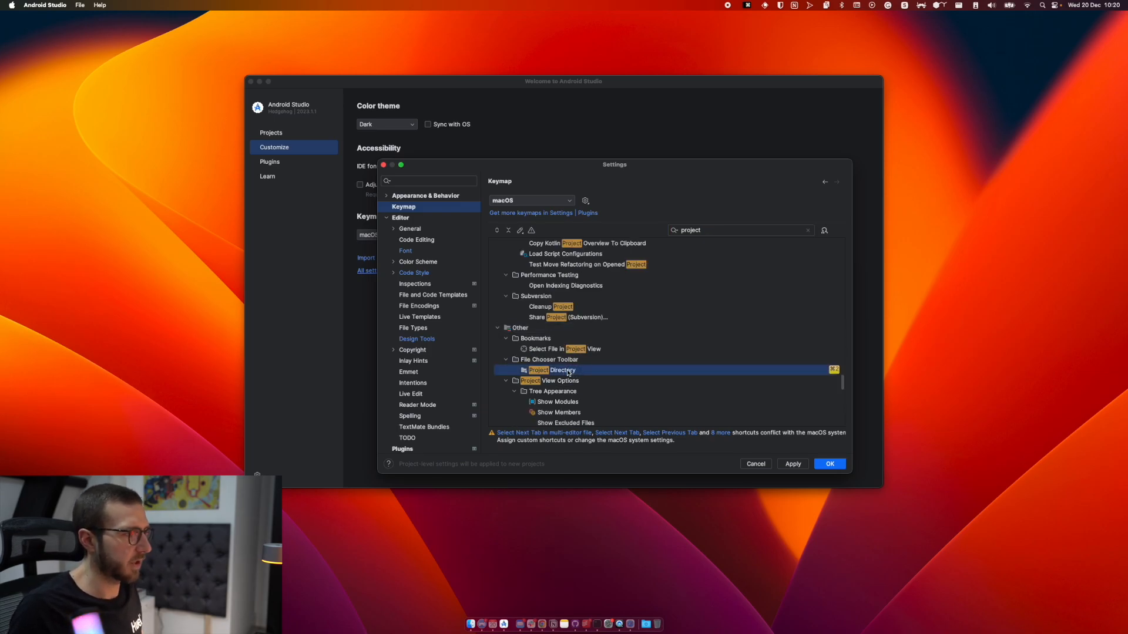
scroll(710, 345, down, 2)
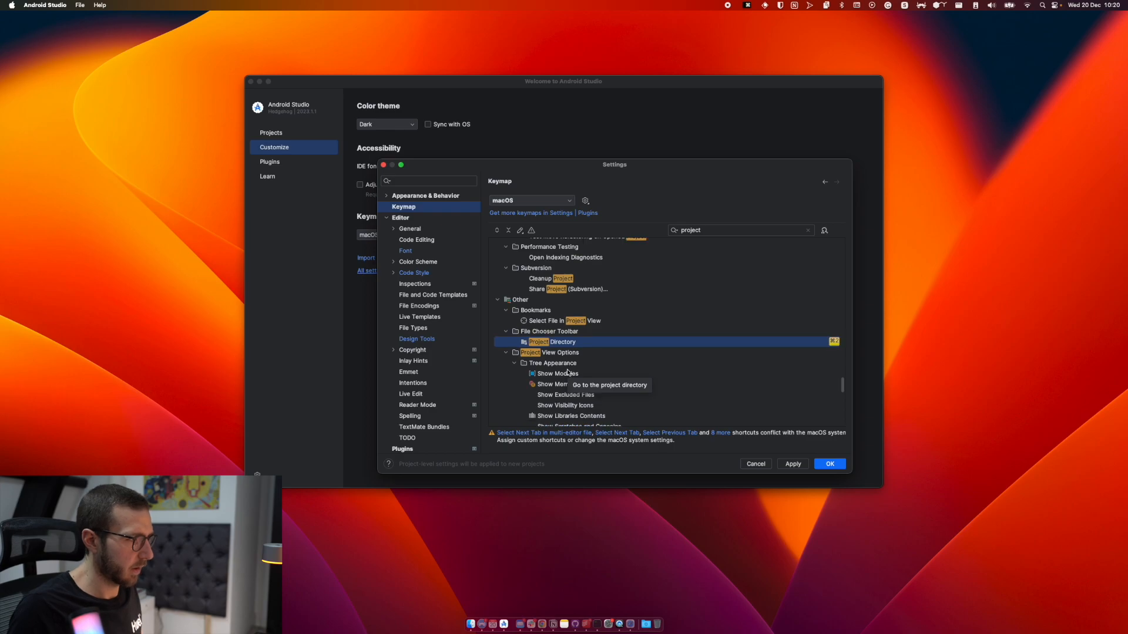
scroll(710, 345, down, 2)
click(734, 232)
scroll(679, 356, down, 10)
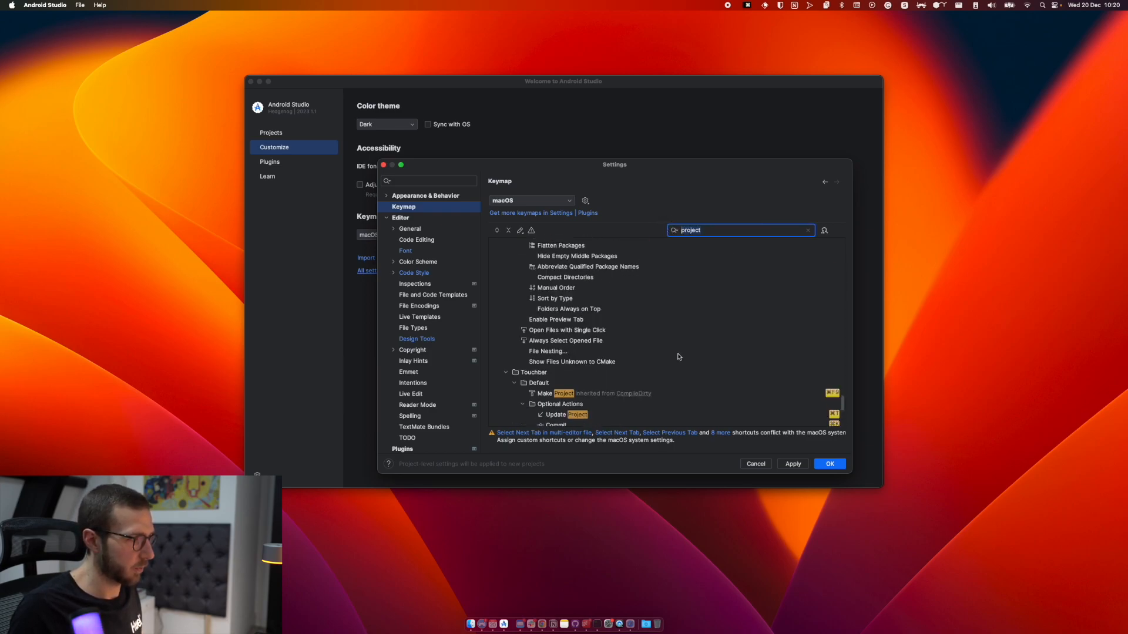
scroll(679, 357, down, 1)
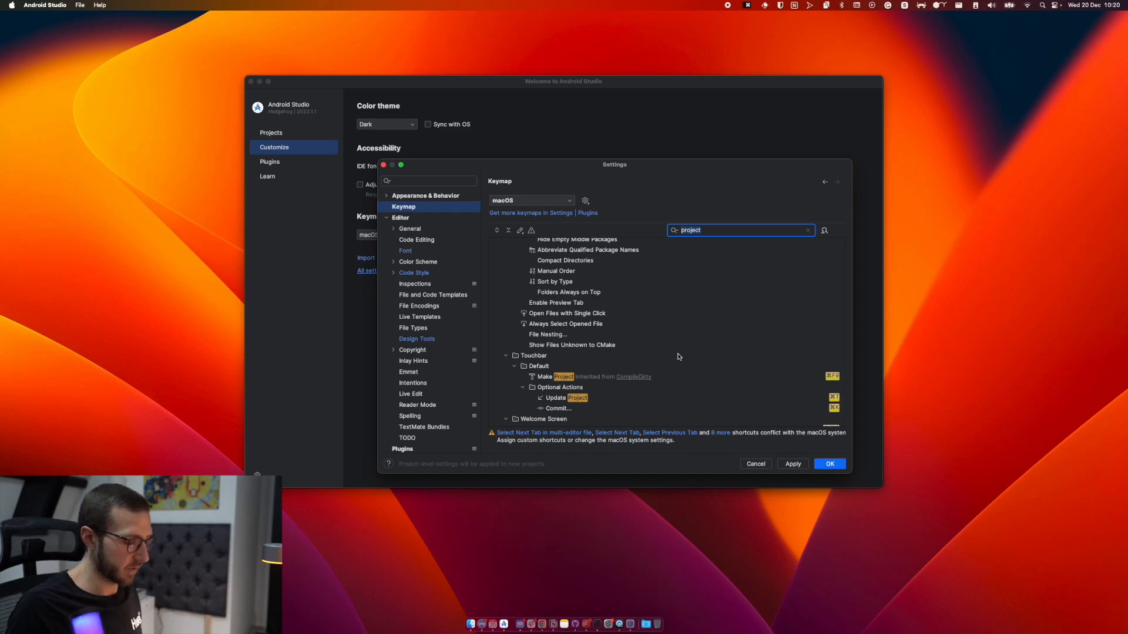
Search the keymap for "build variants" and assign Cmd+2 to Select Build Variant, removing the shortcut's other assignments.
text(build)
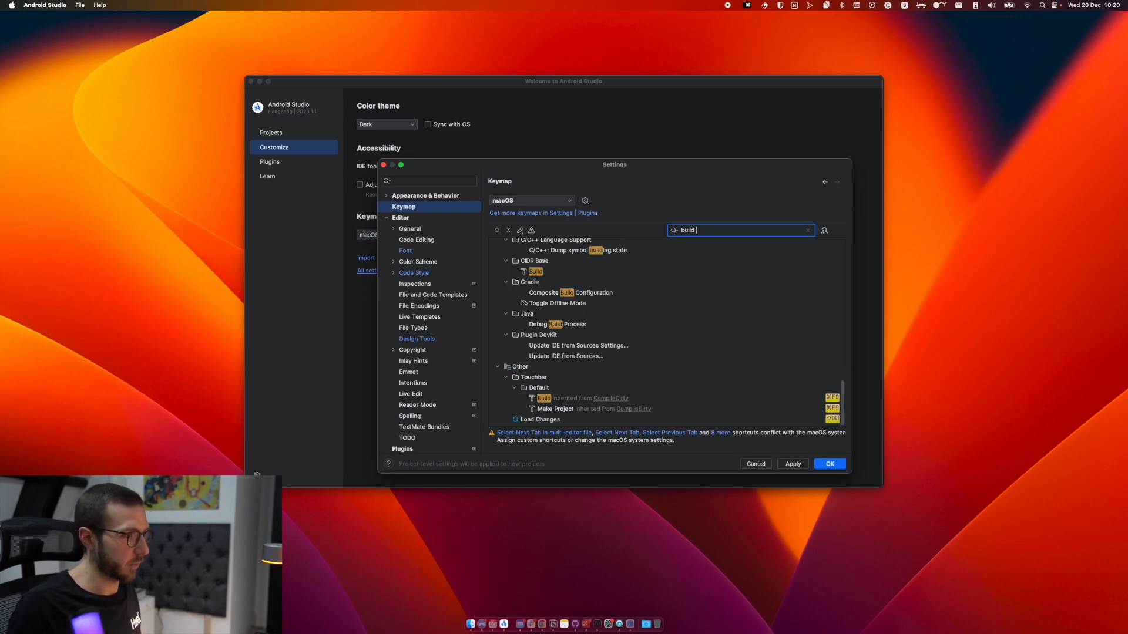
text( variants)
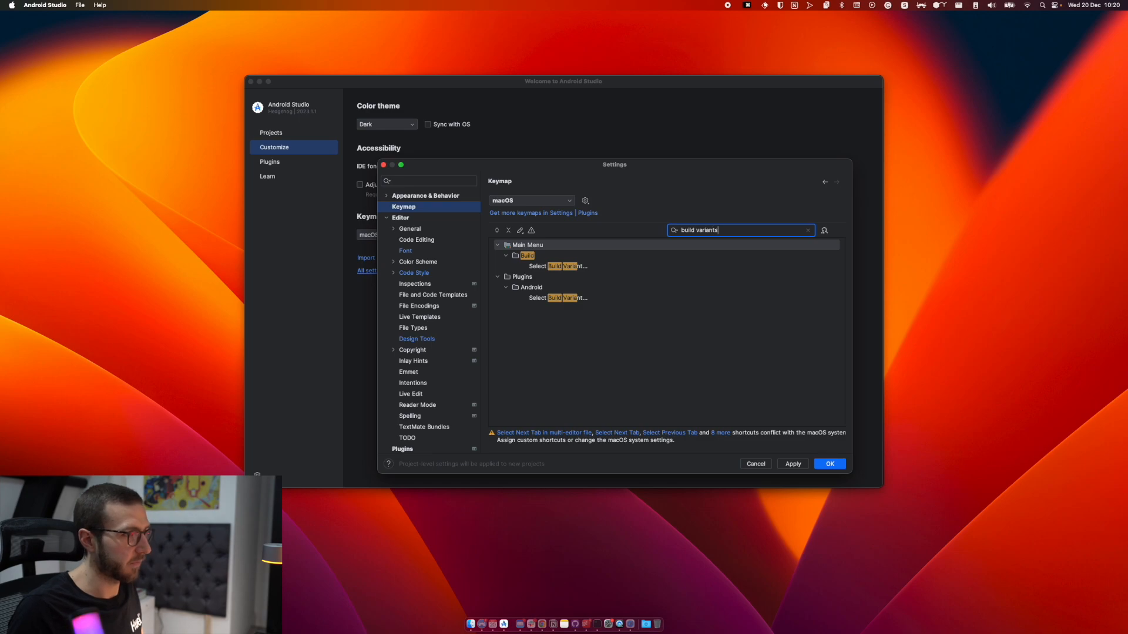
click(594, 267)
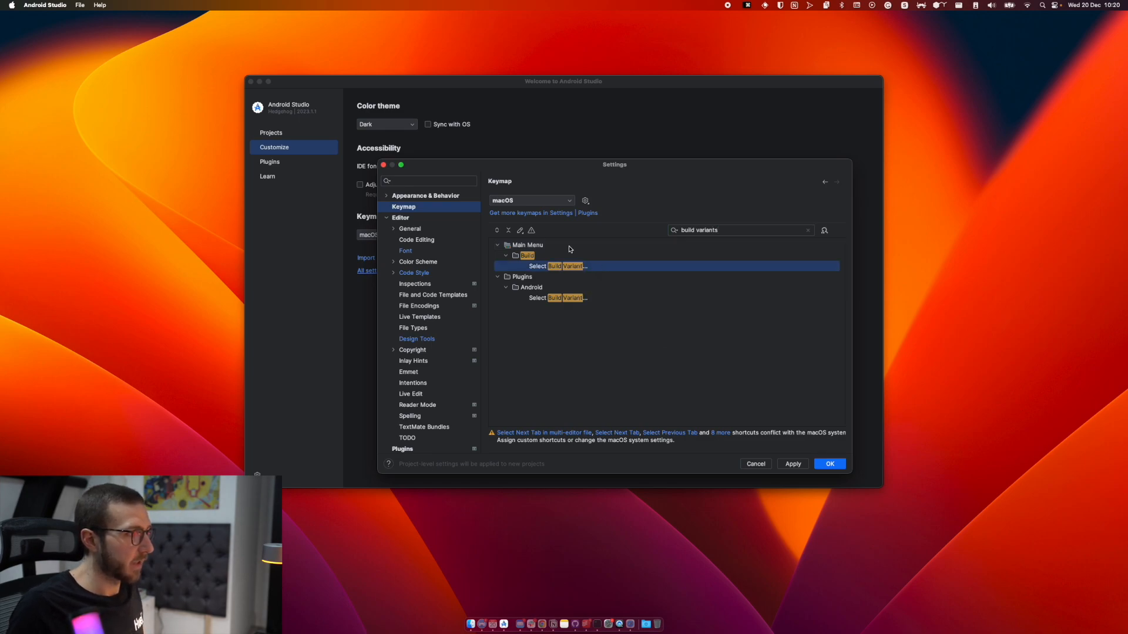
right_click(705, 267)
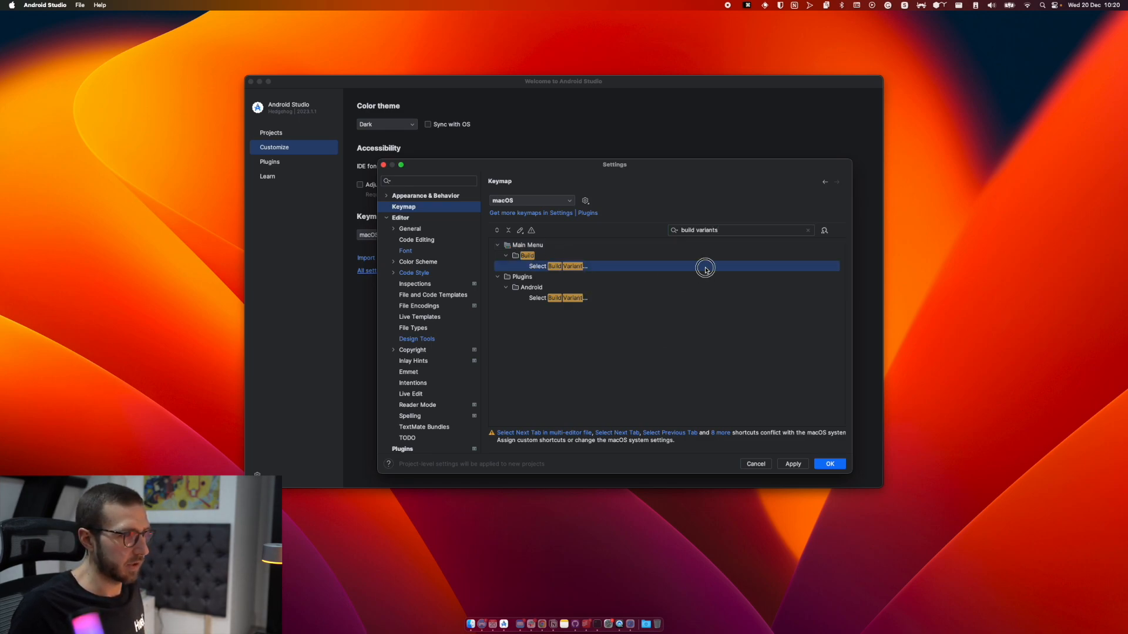
click(736, 292)
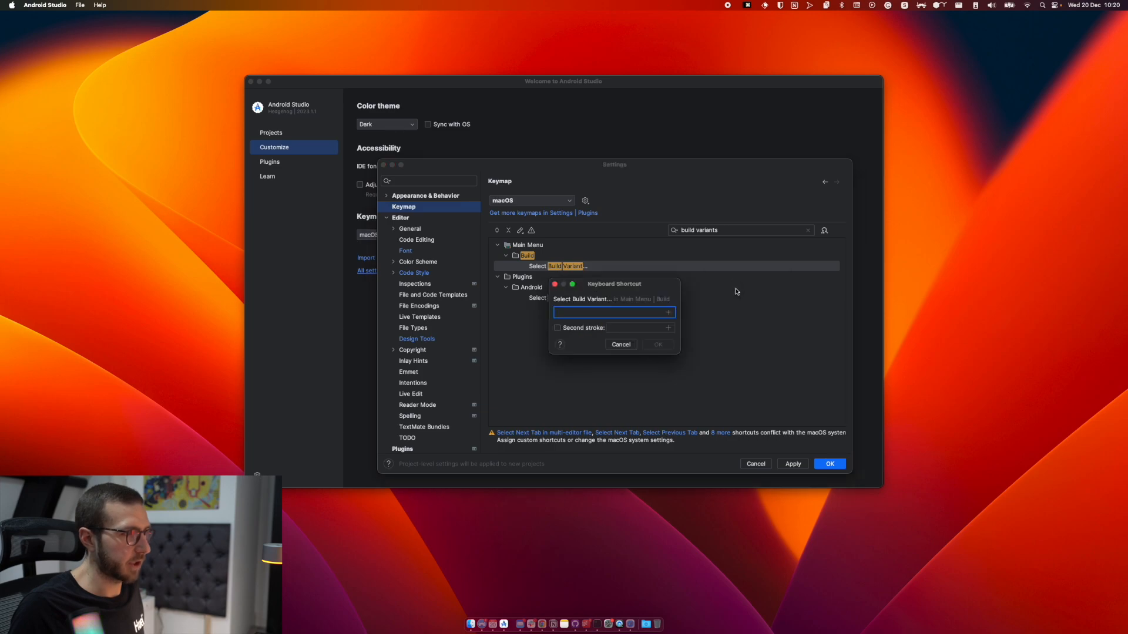
key(super+2)
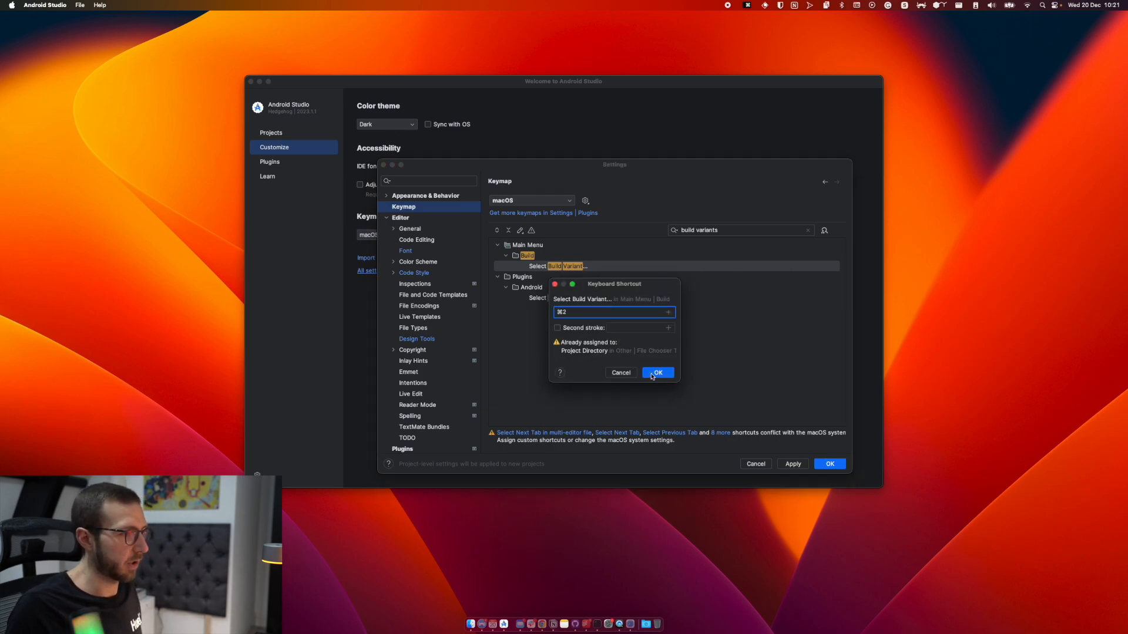
drag(554, 341, 619, 346)
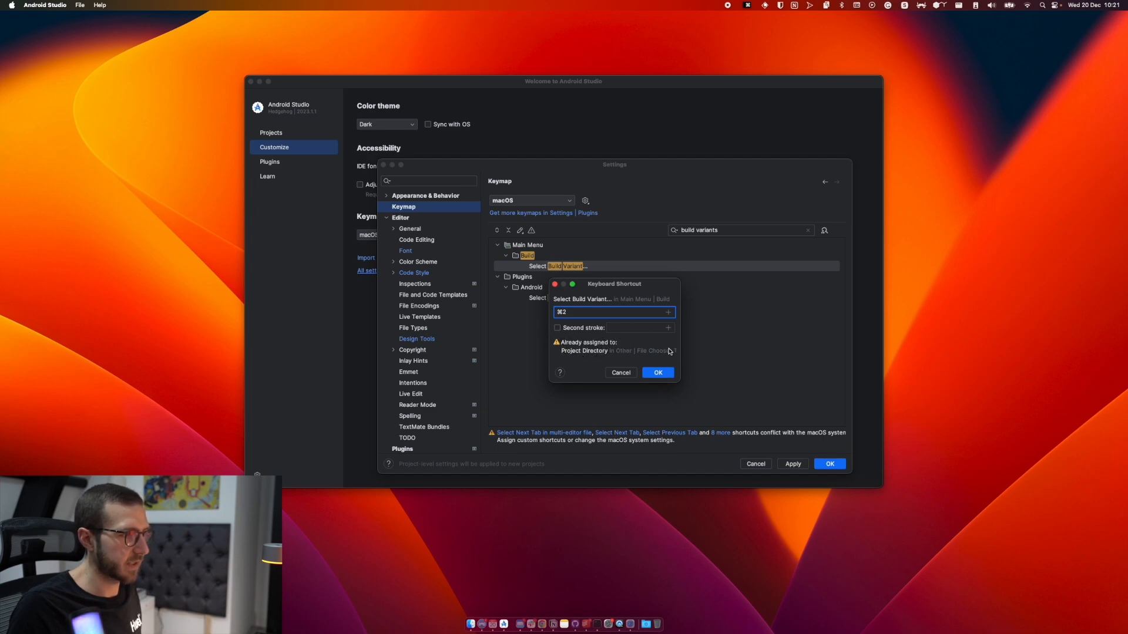
click(658, 373)
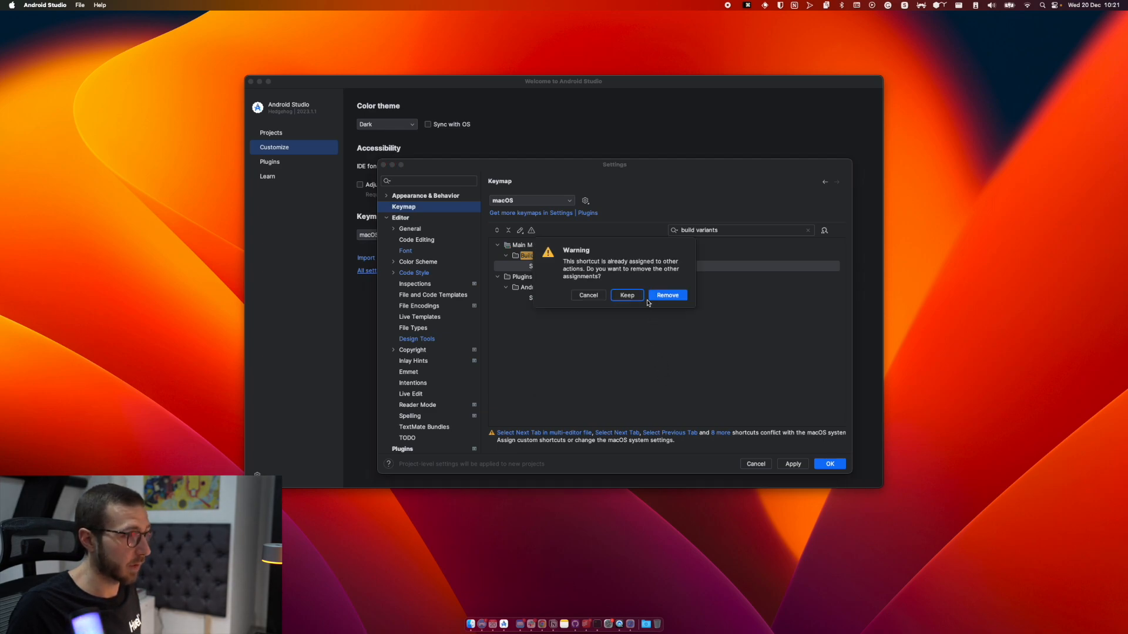
click(659, 296)
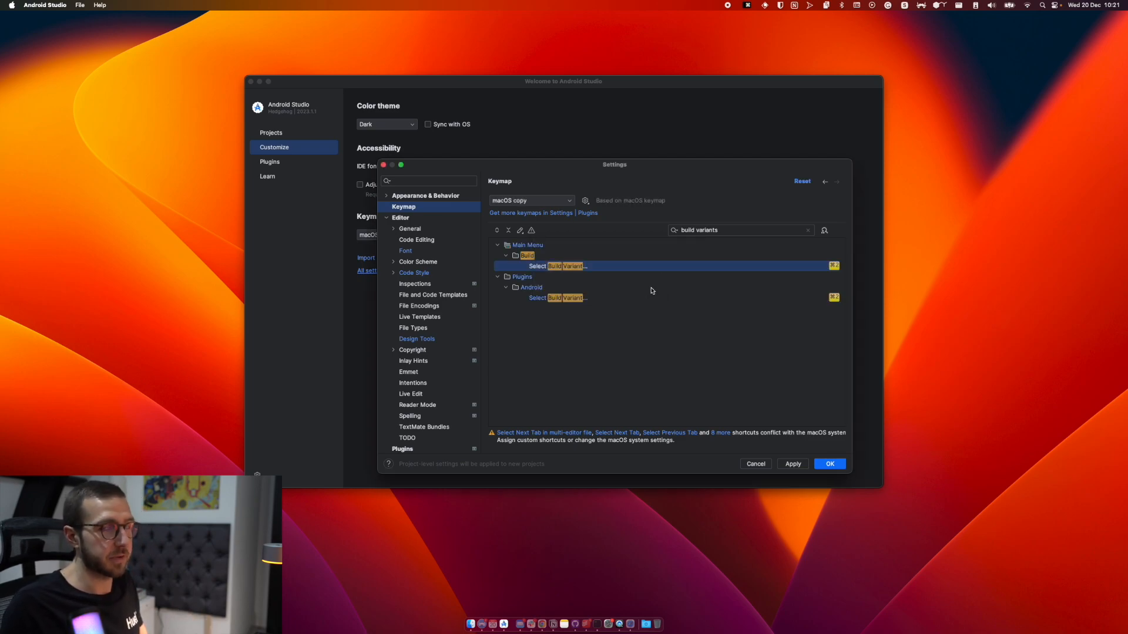
Search the keymap for "build" and assign Option+Shift+Cmd+B to Rebuild Project in the main menu's Build group.
double_click(685, 231)
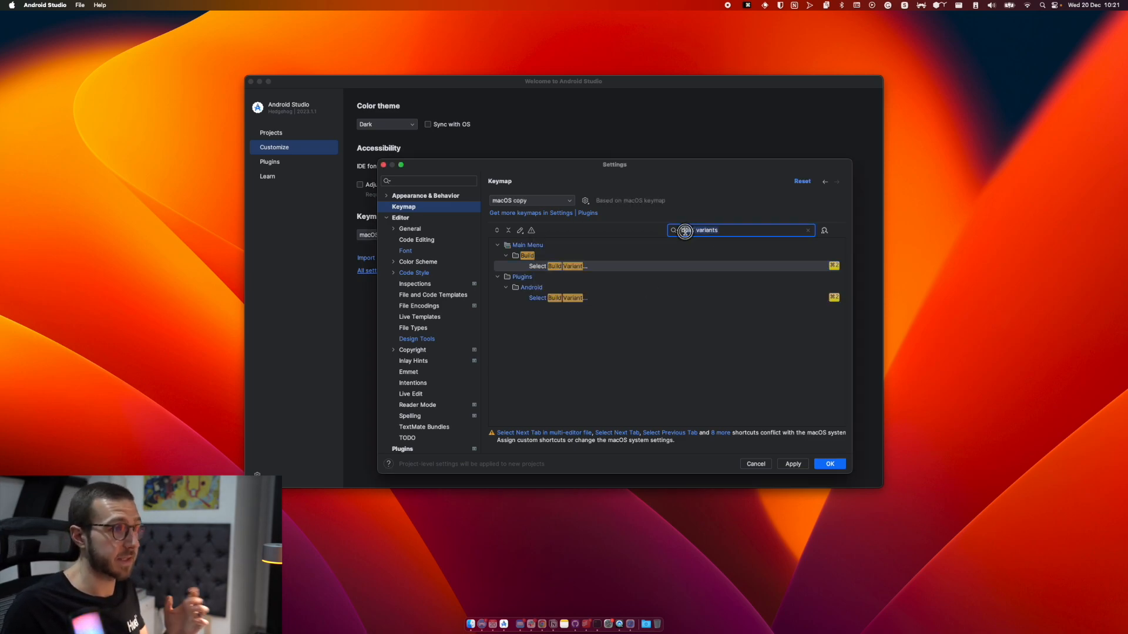
key(super+a)
key(BackSpace)
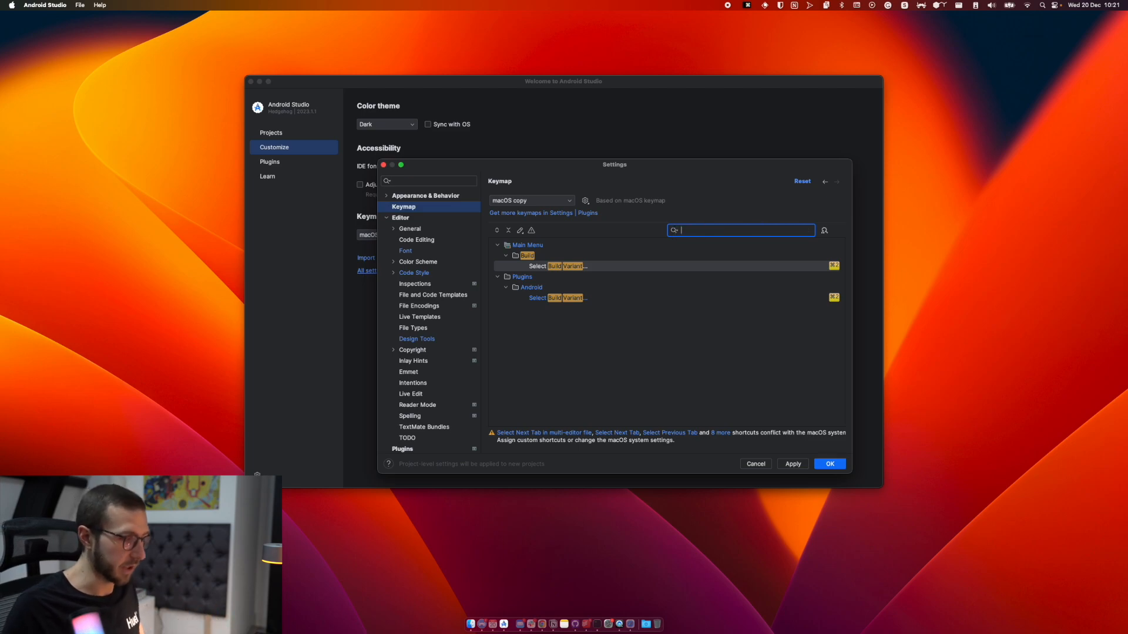
text(build)
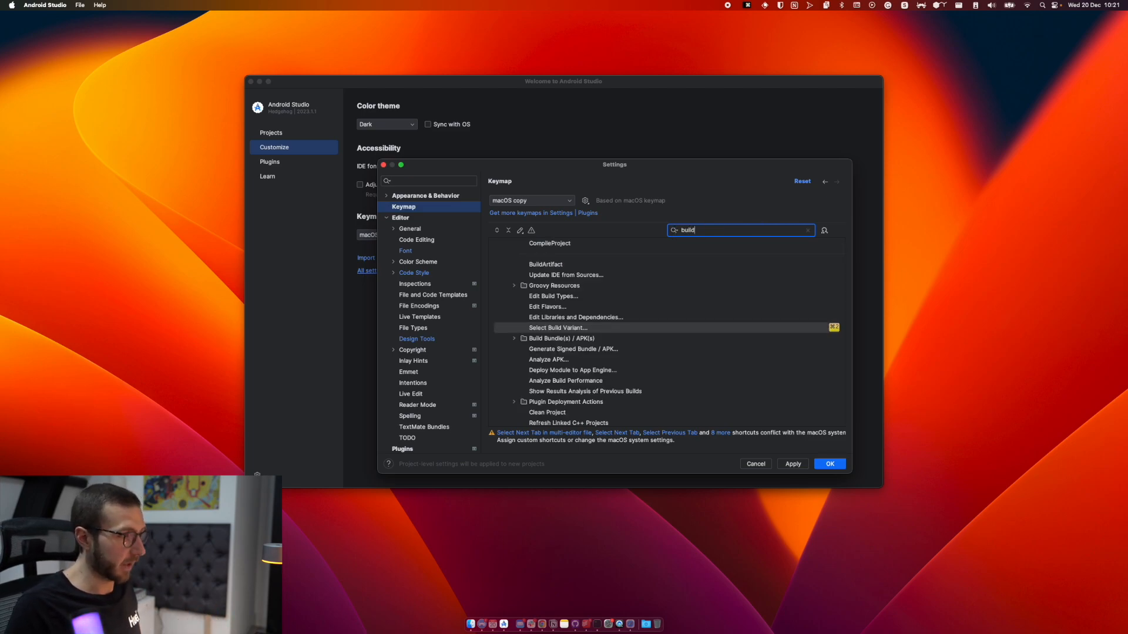
scroll(683, 321, down, 1)
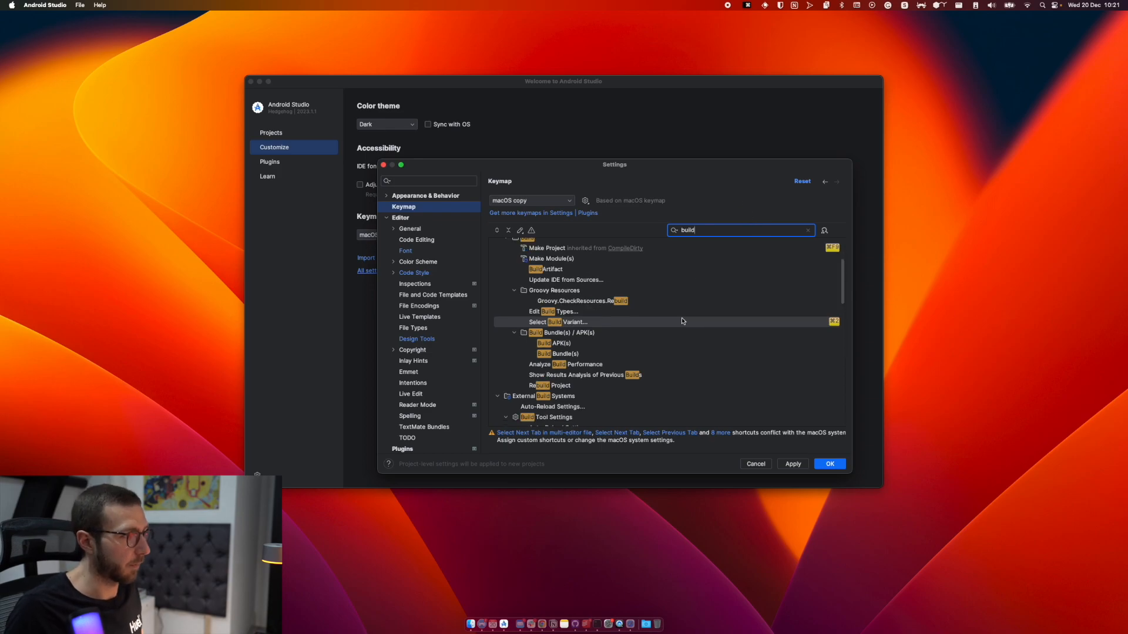
scroll(585, 389, down, 2)
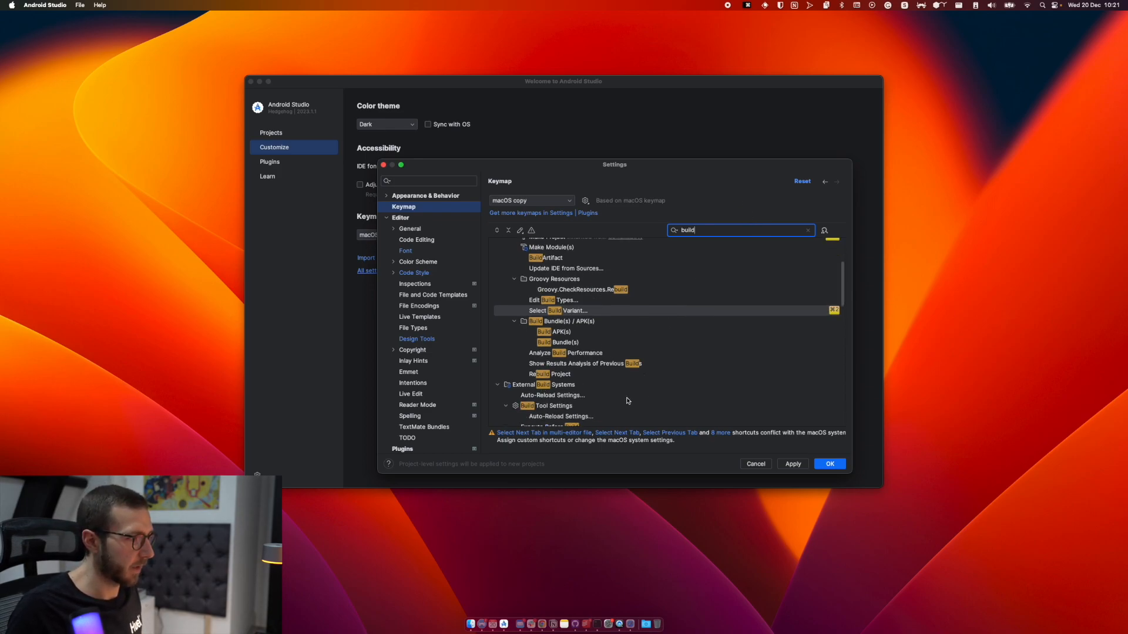
click(565, 370)
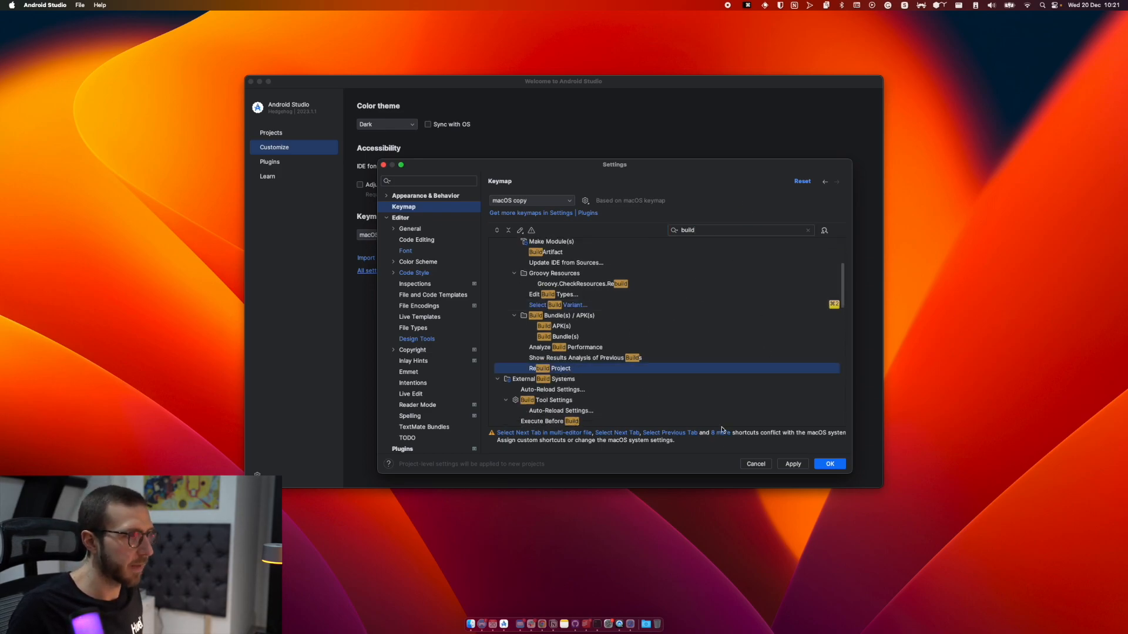
right_click(734, 373)
click(752, 385)
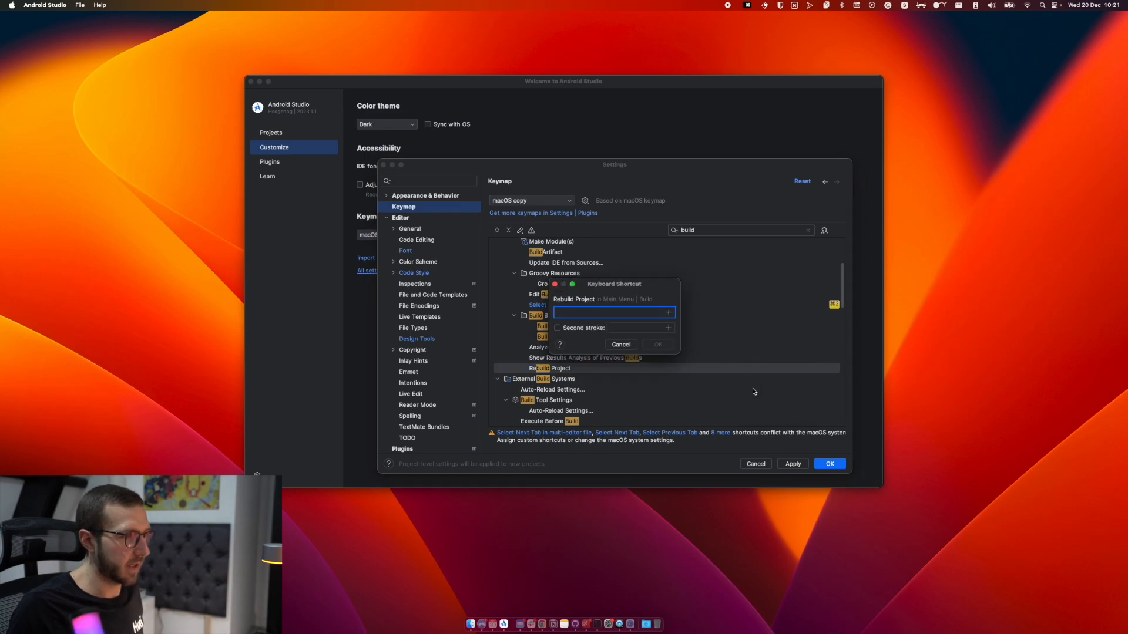
key(alt+shift+super+b)
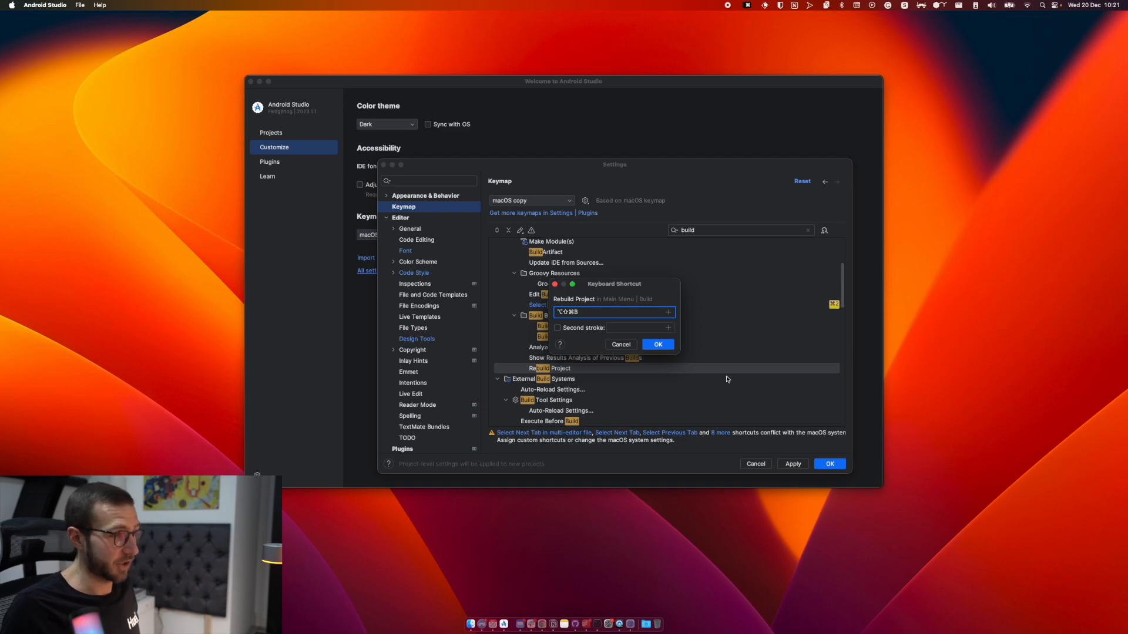
click(658, 345)
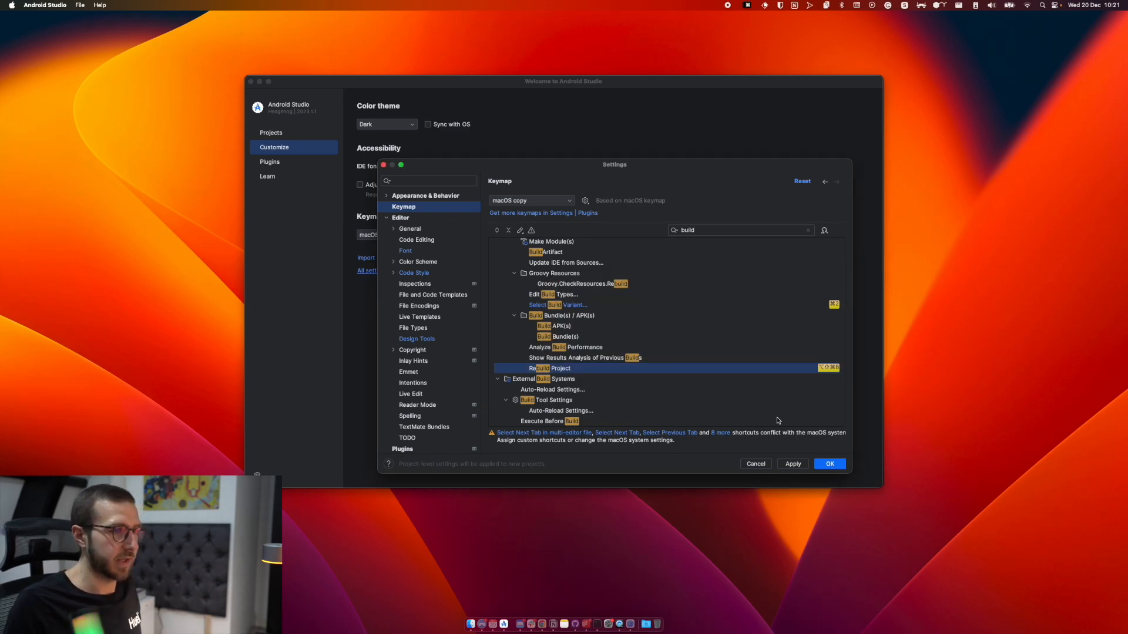
Search the keymap for "terminal" and look through the matching actions in the Terminal plugin group.
click(738, 229)
key(super+a)
key(BackSpace)
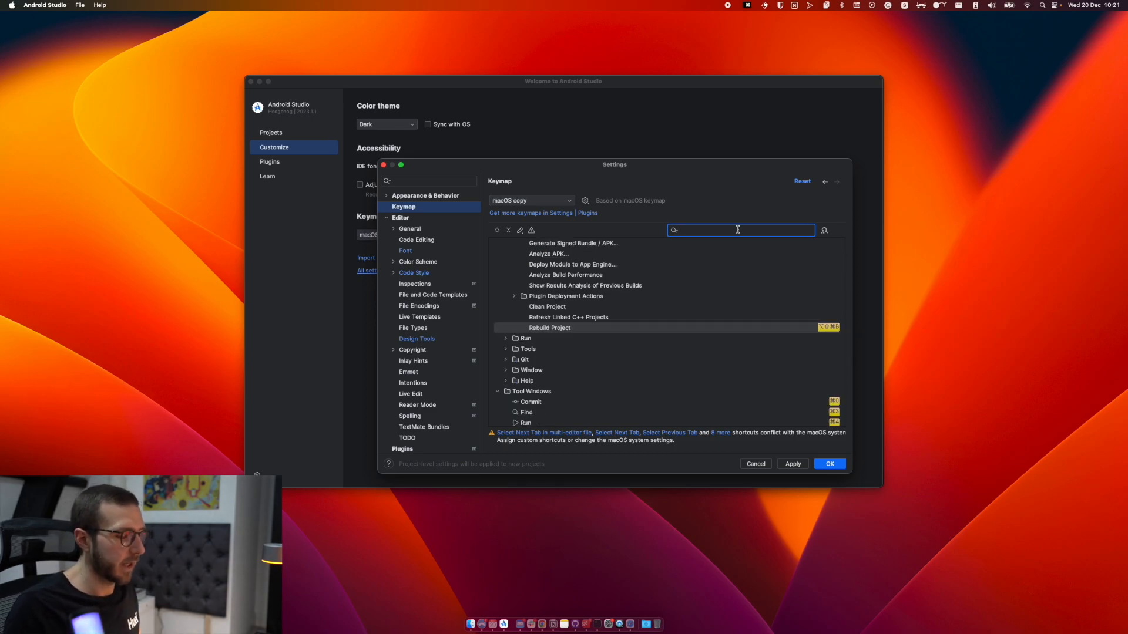
text(terminal)
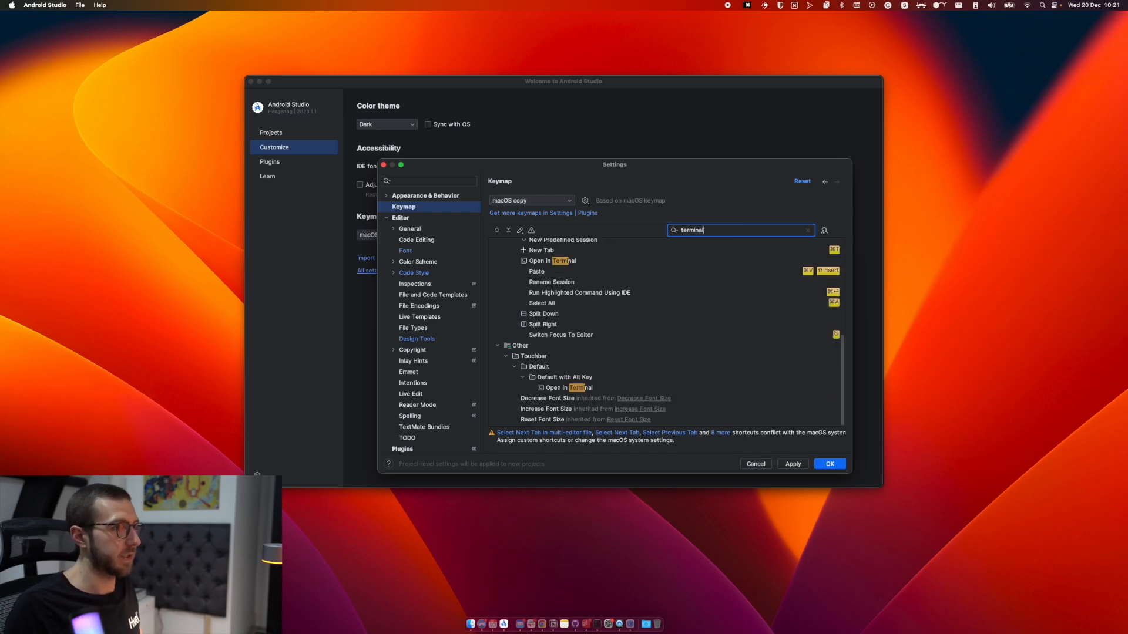
scroll(753, 276, up, 4)
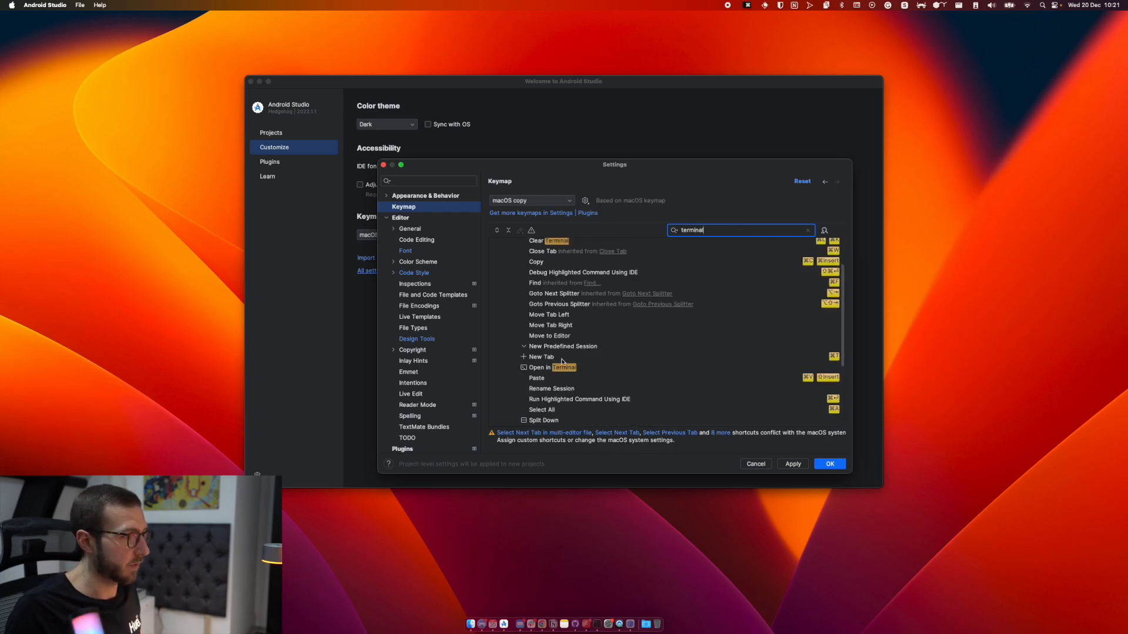
scroll(567, 361, up, 2)
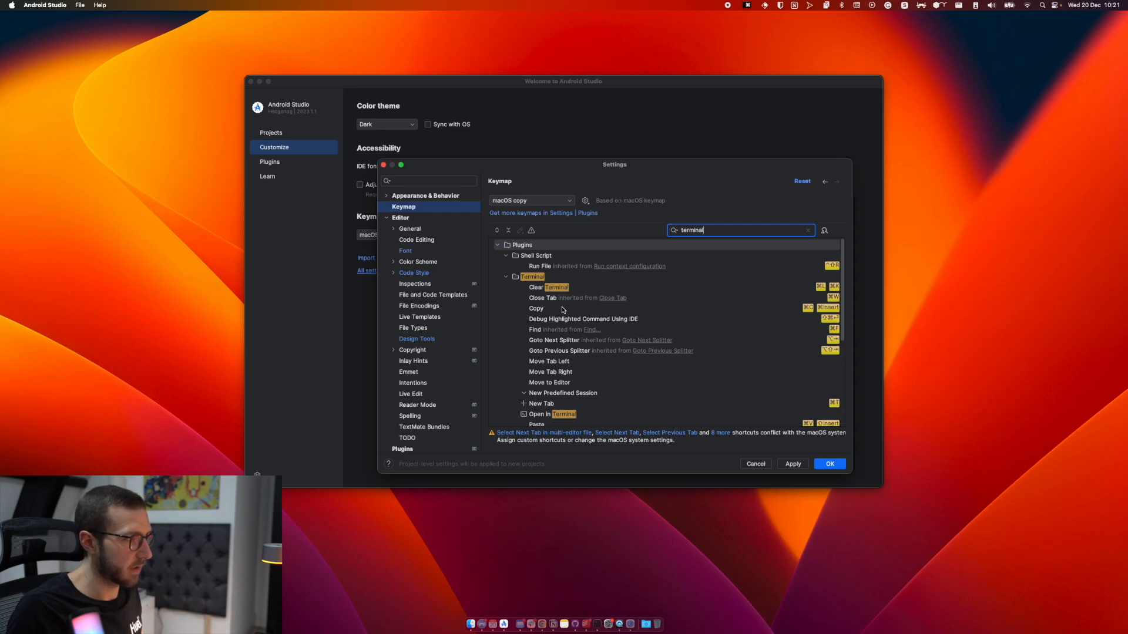
scroll(565, 311, down, 2)
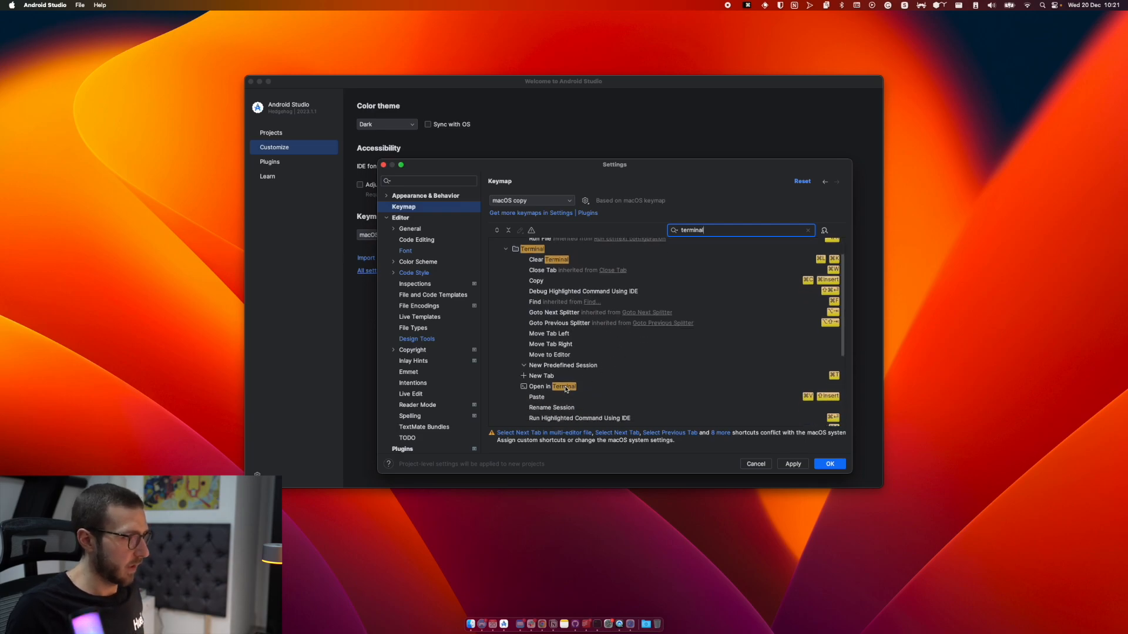
scroll(566, 389, down, 4)
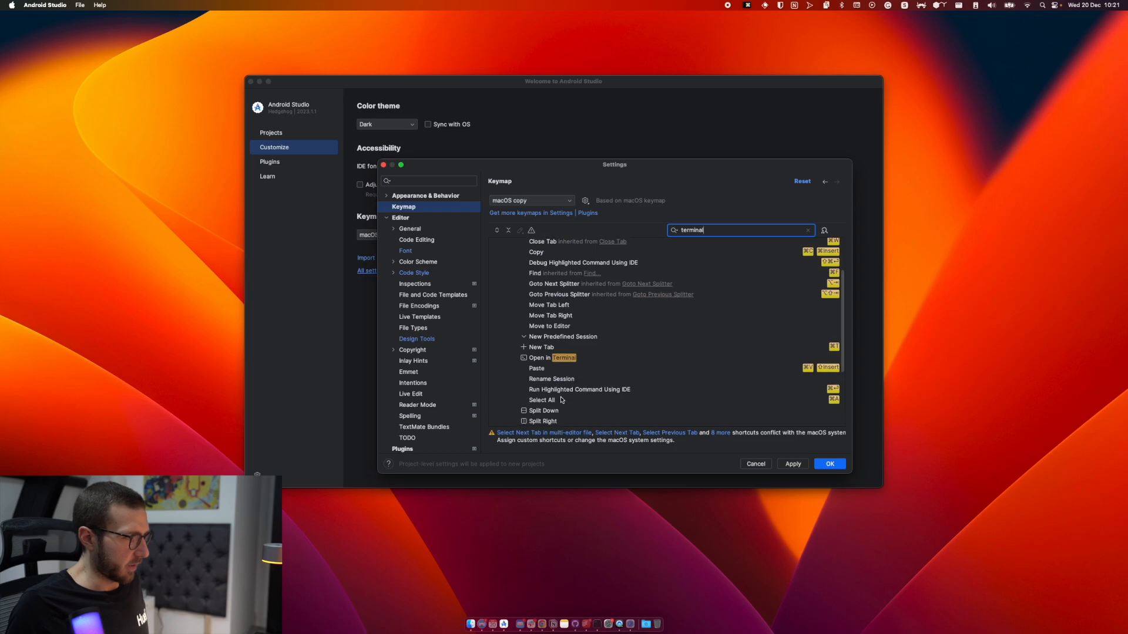
scroll(562, 399, down, 3)
scroll(562, 400, up, 8)
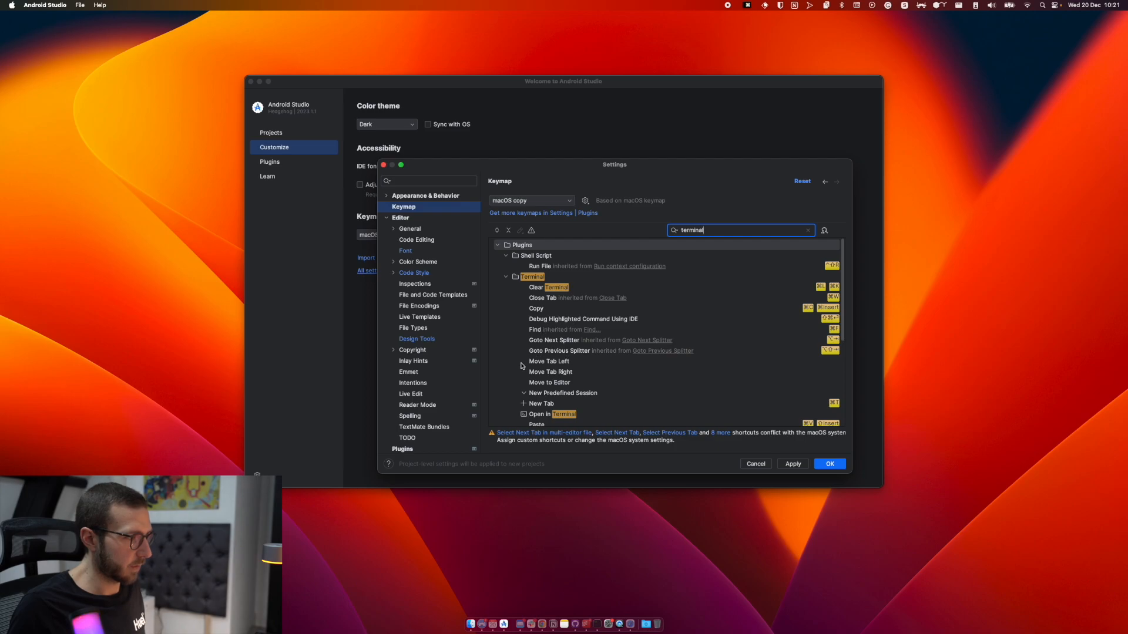
scroll(582, 403, down, 1)
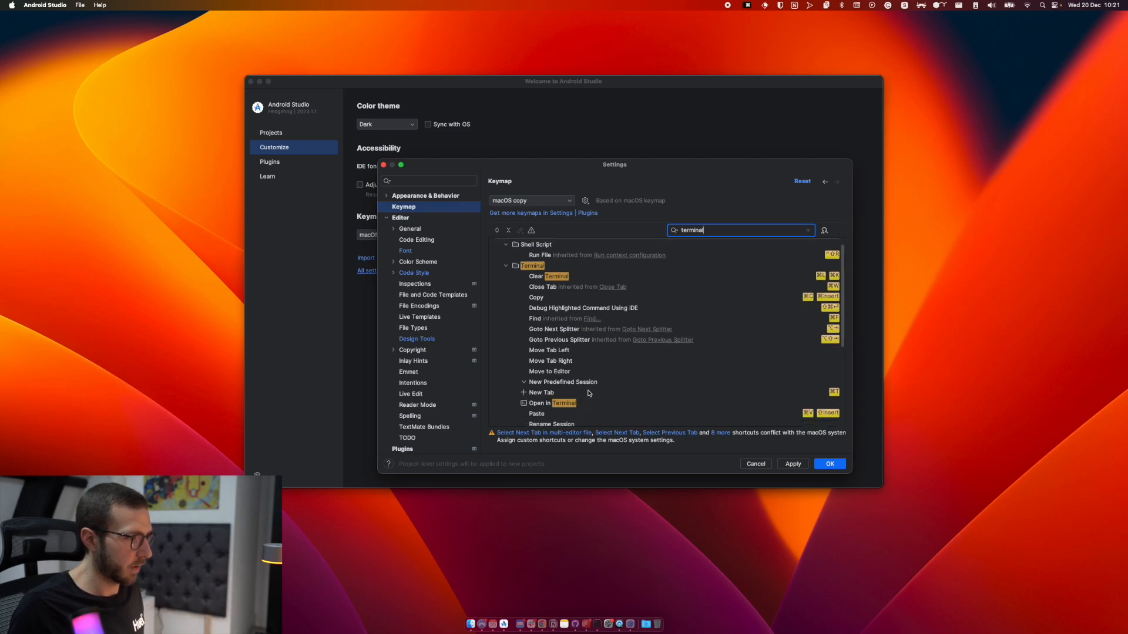
Assign Cmd+3 to Open in Terminal in the Terminal plugin group, removing the shortcut's other assignments.
click(583, 403)
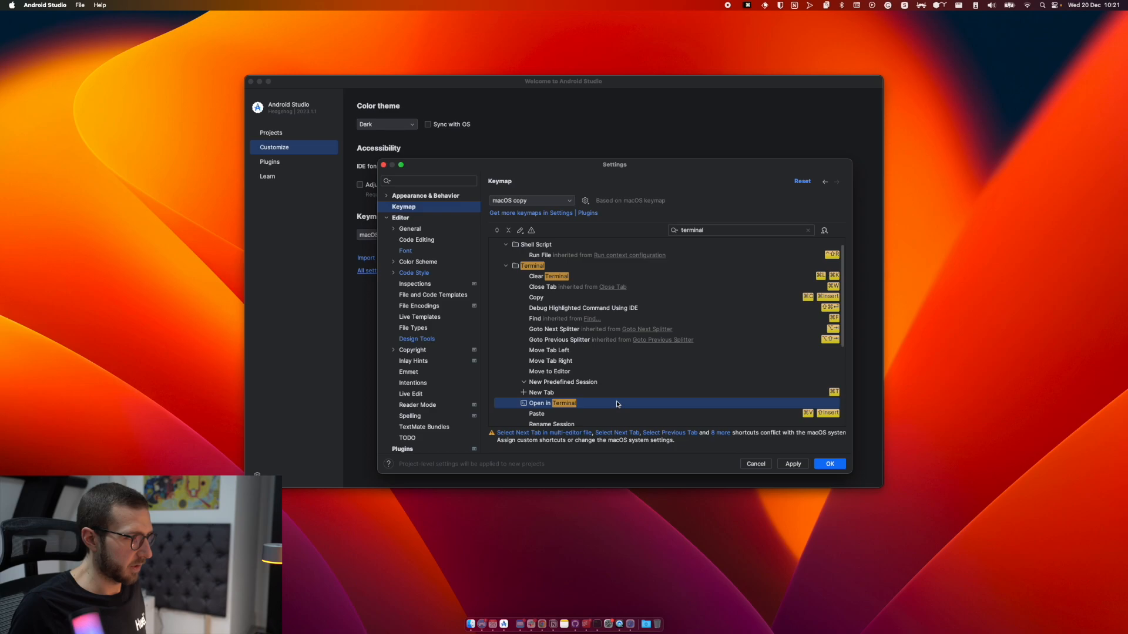
scroll(618, 405, down, 3)
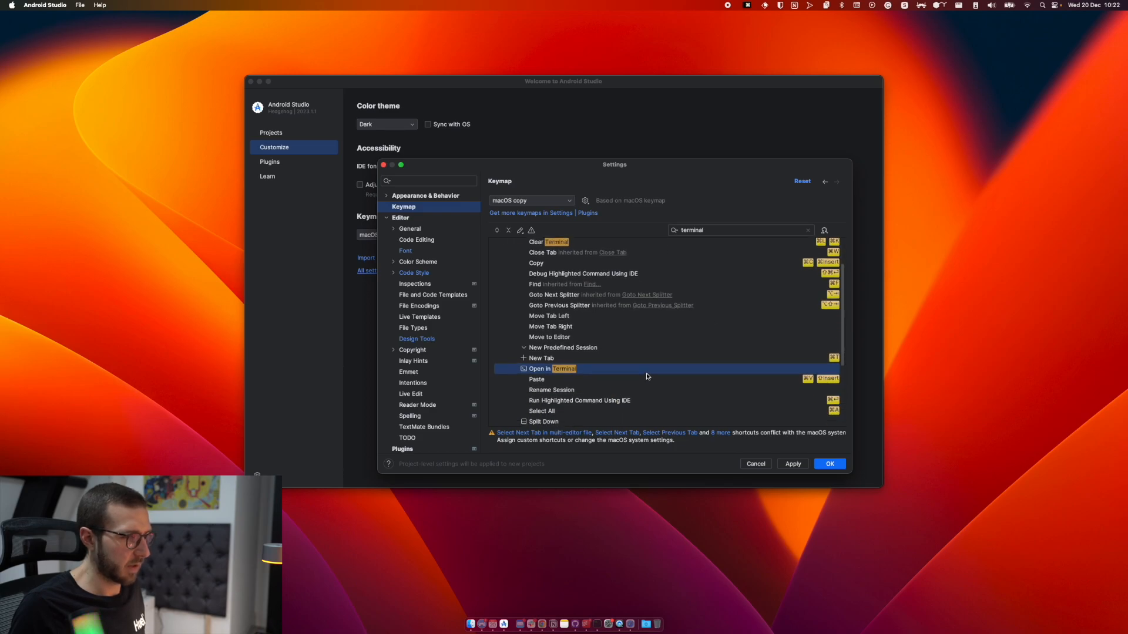
double_click(656, 371)
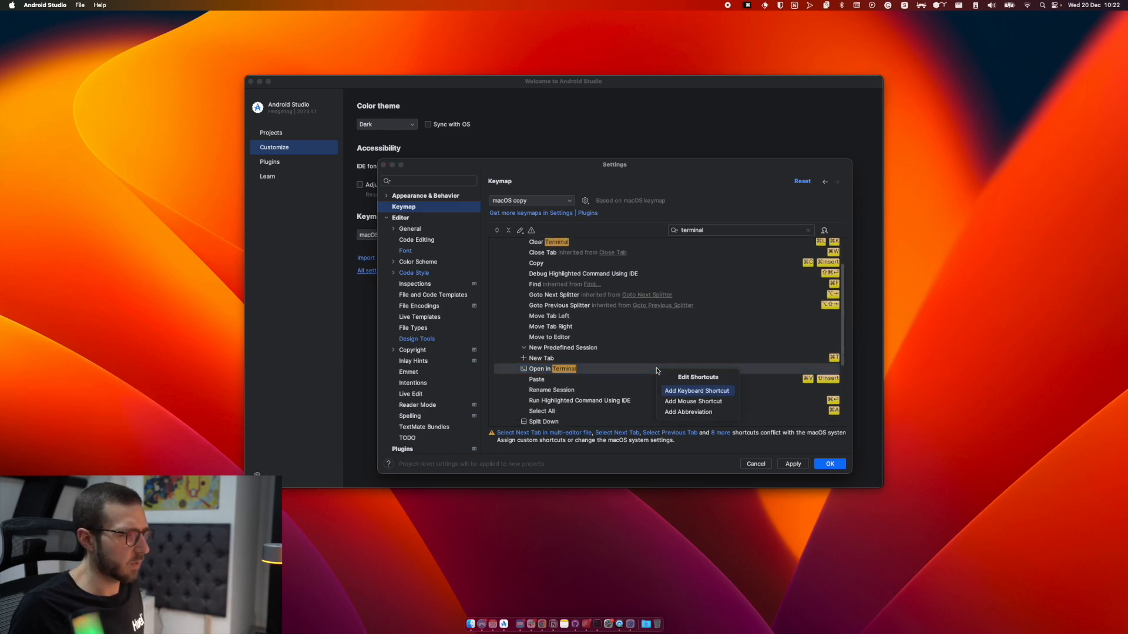
click(677, 394)
key(super+3)
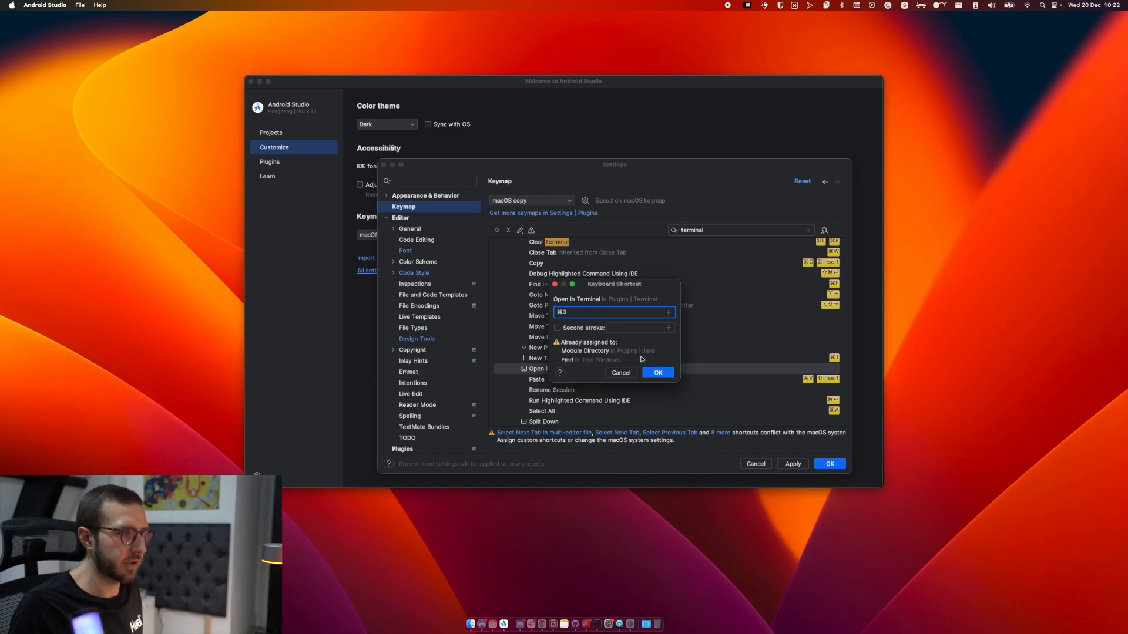
click(654, 372)
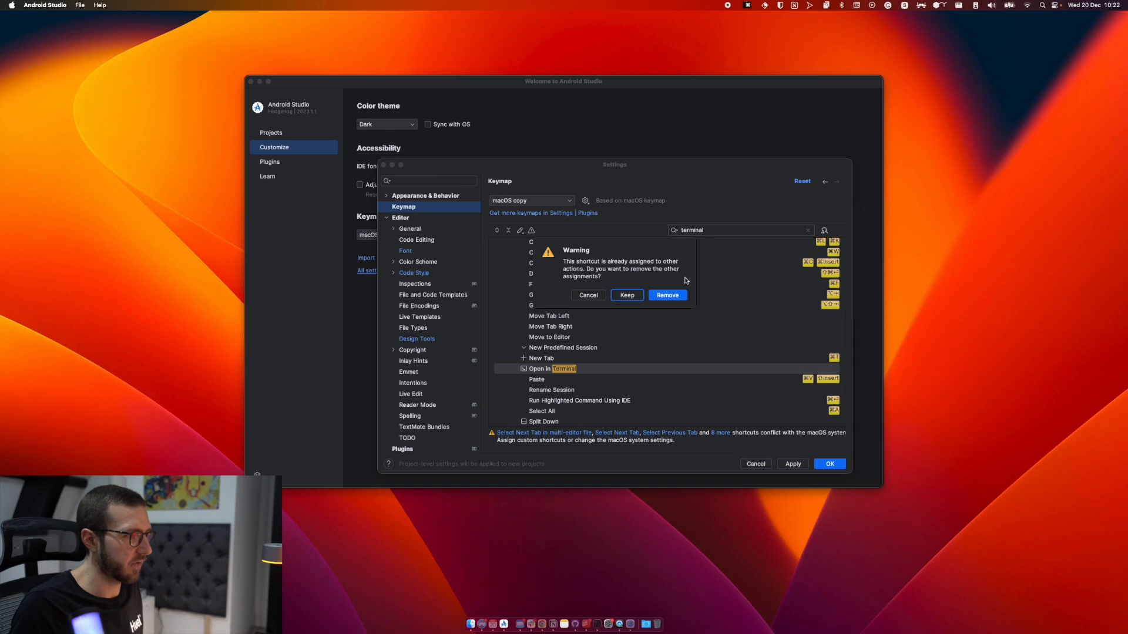
click(676, 299)
Search the keymap for "debug" and examine the shortcuts of the Run menu's Debug action and the Debug tool window.
click(731, 230)
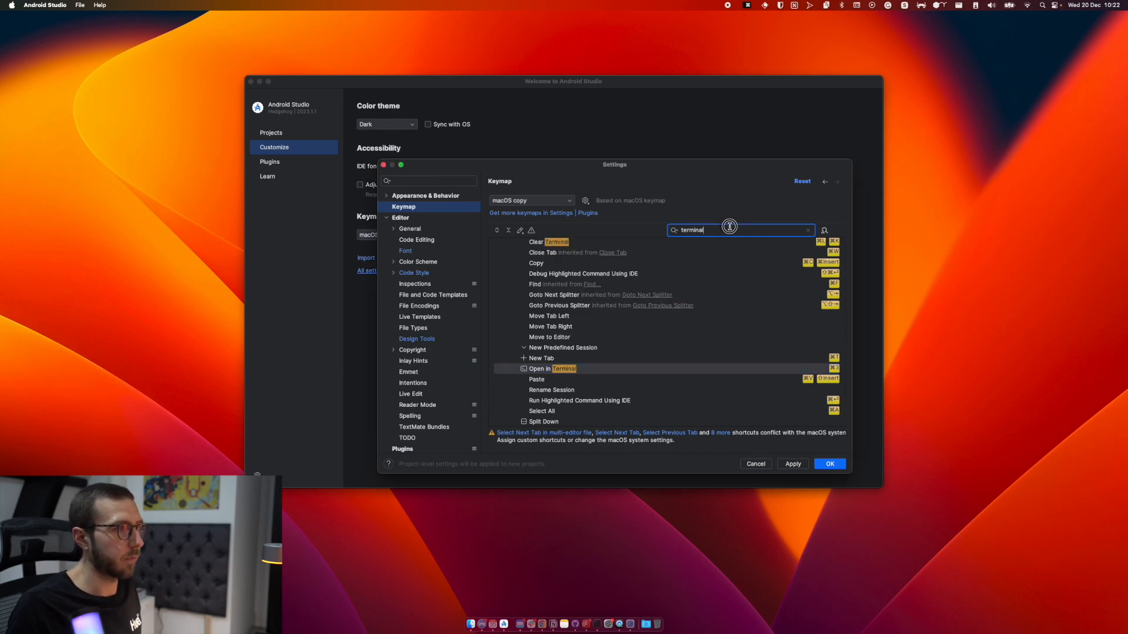
key(super+a)
key(BackSpace)
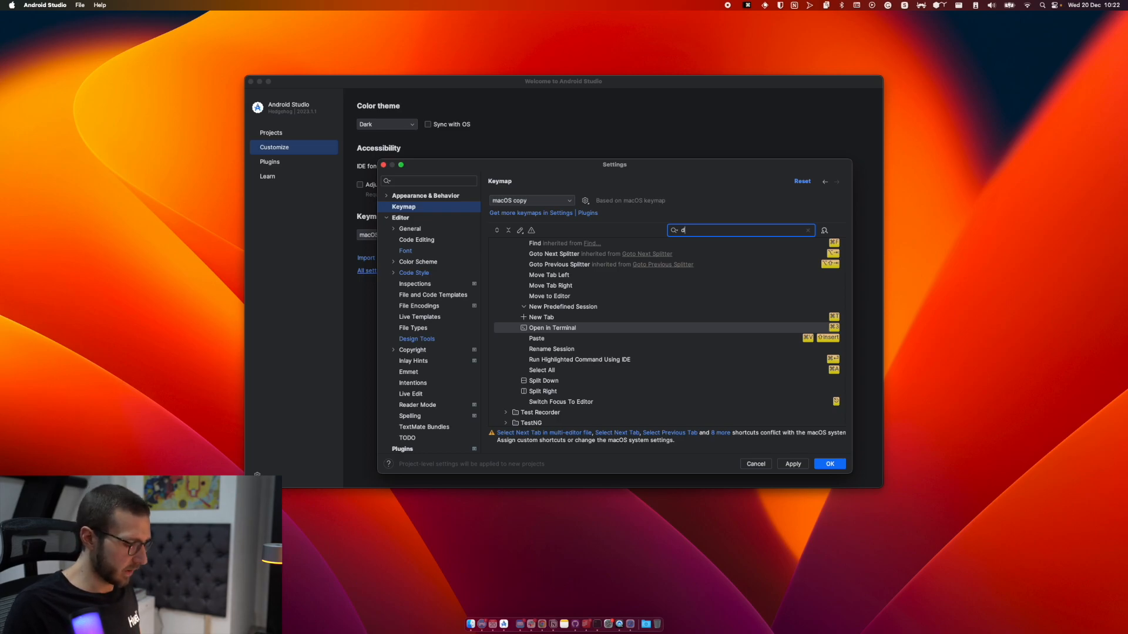
text(ebug)
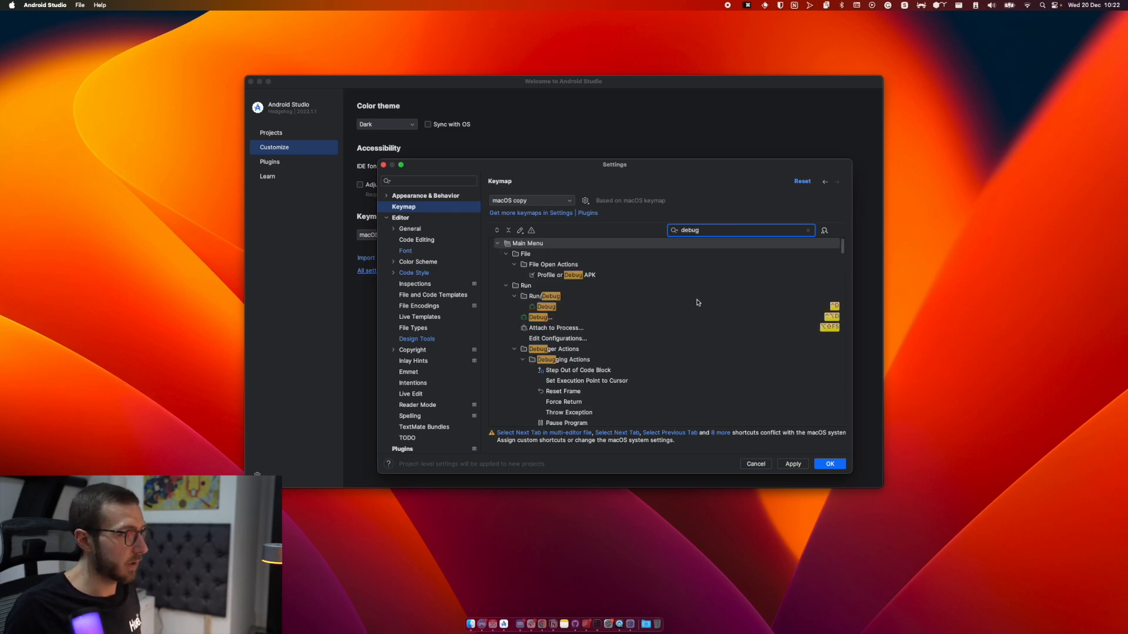
click(831, 309)
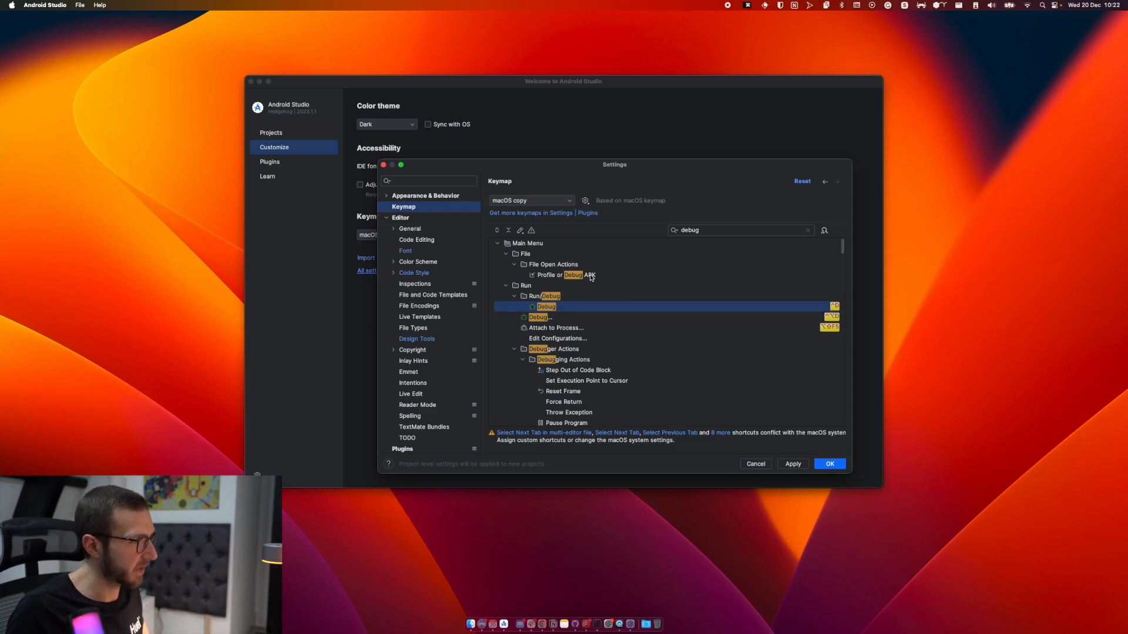
scroll(598, 309, down, 3)
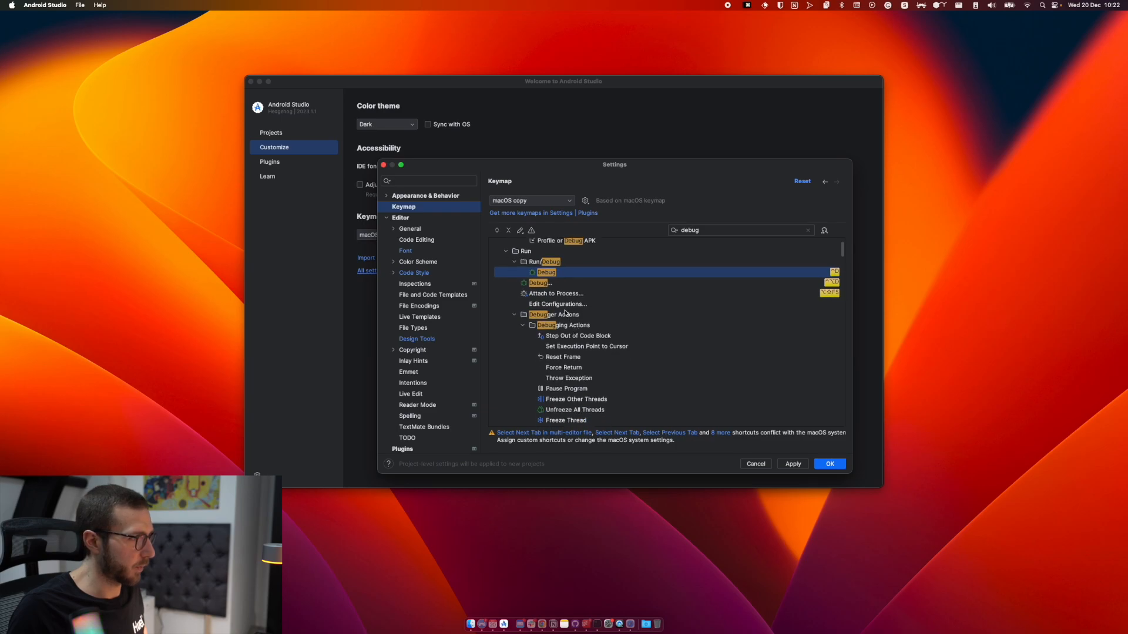
scroll(565, 313, down, 10)
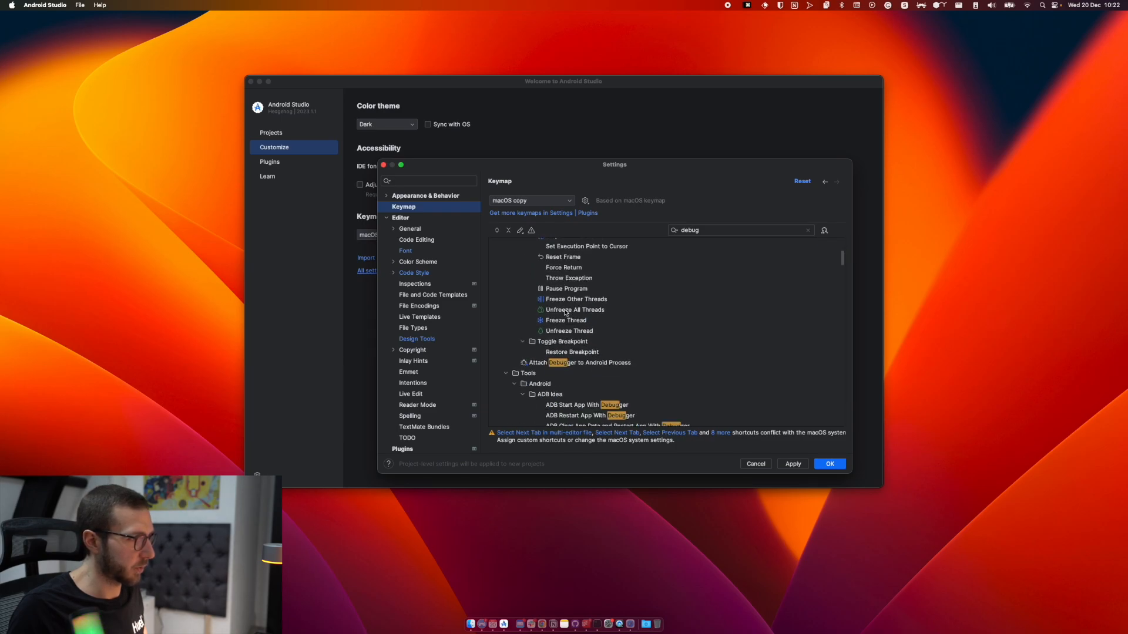
scroll(545, 358, down, 1)
scroll(572, 373, down, 5)
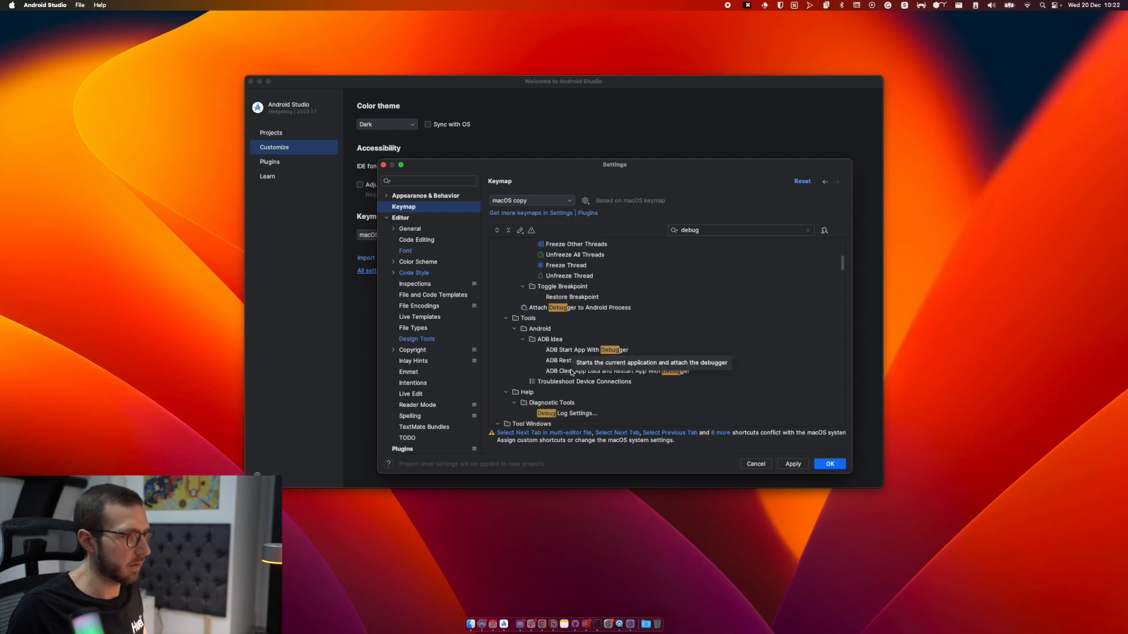
scroll(518, 385, down, 2)
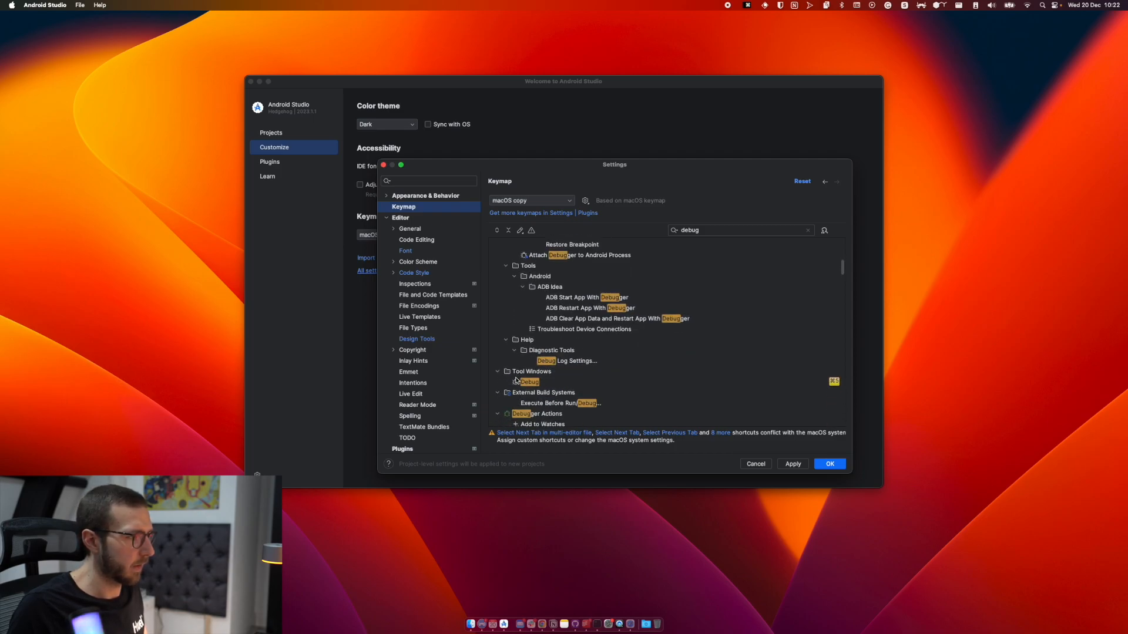
click(817, 385)
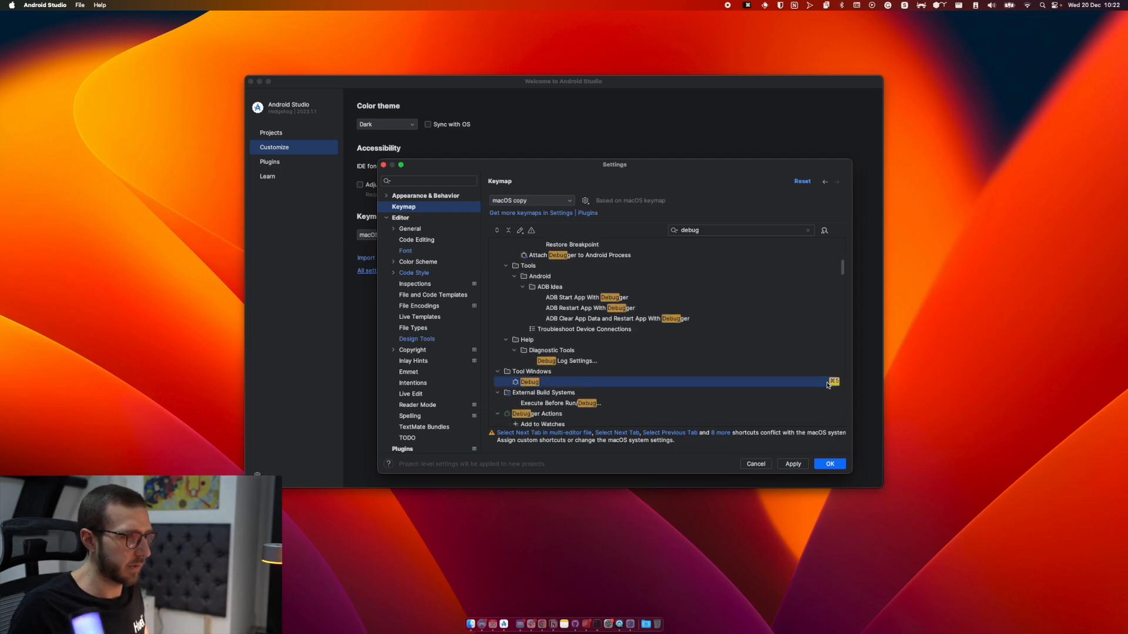
Search the keymap for "logcat" and assign Cmd+4 to Logcat in the Android plugin group, removing the shortcut's other assignments.
click(635, 231)
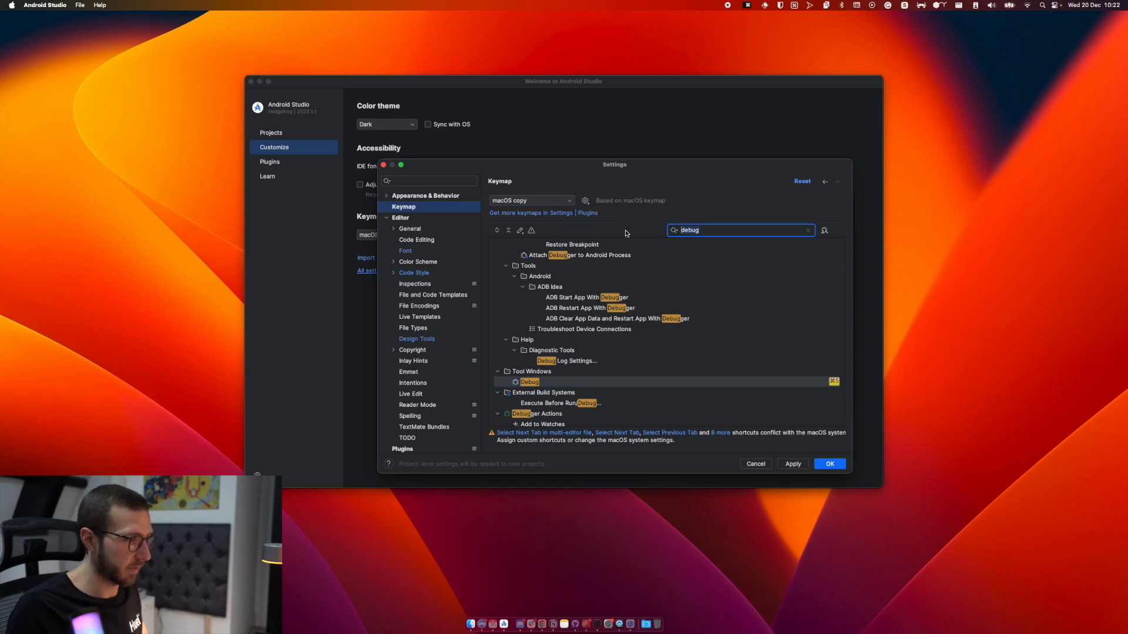
key(super+a)
text(logcat)
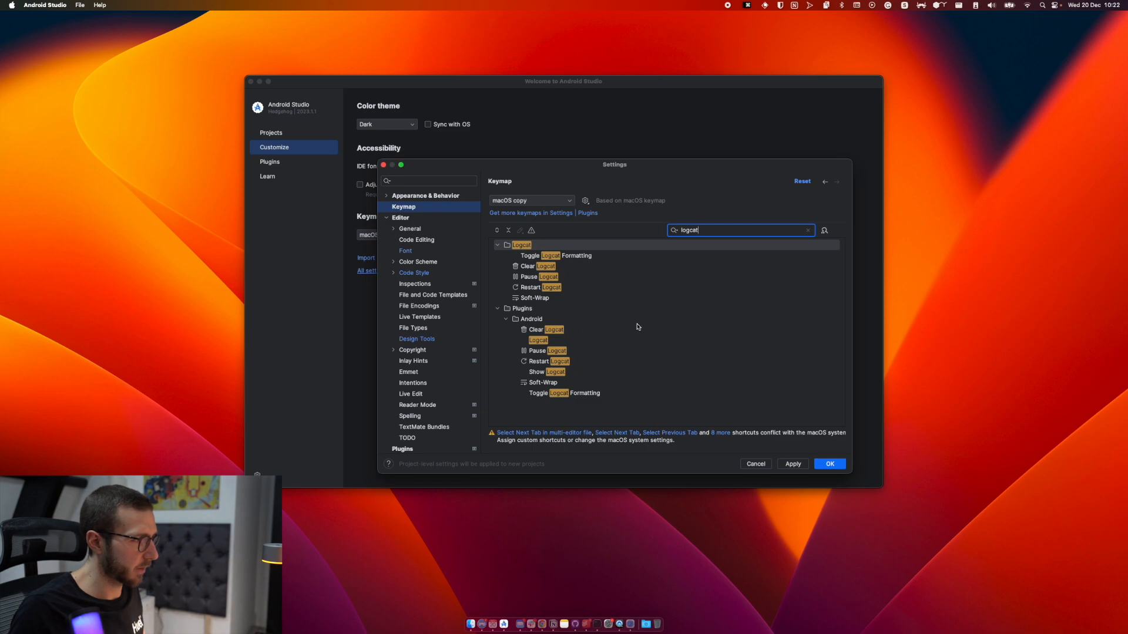
click(541, 347)
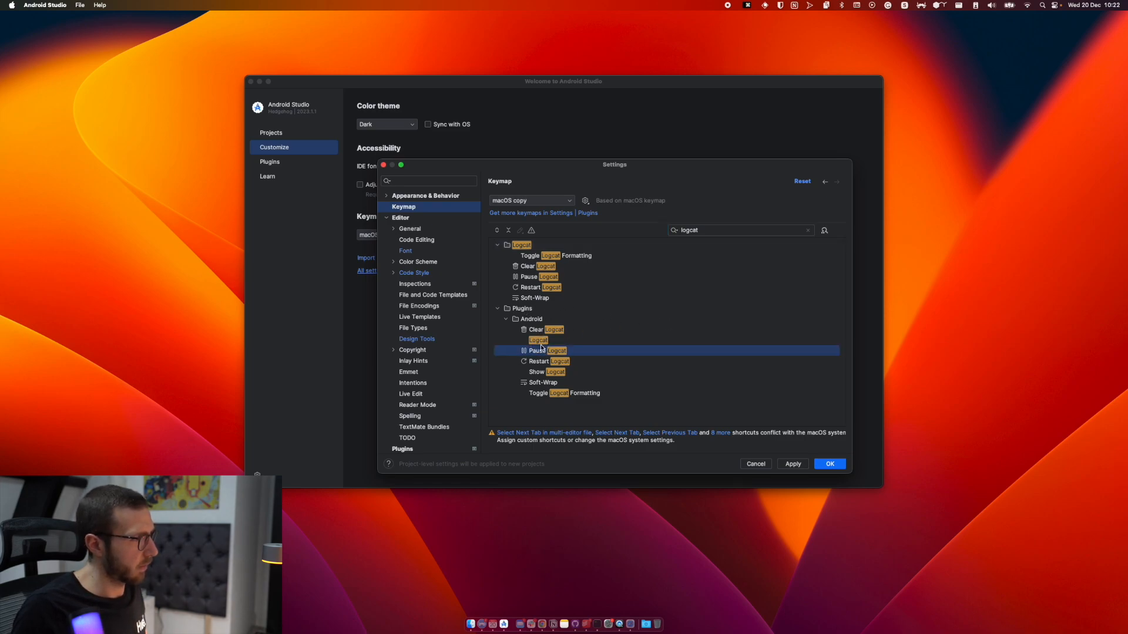
click(543, 342)
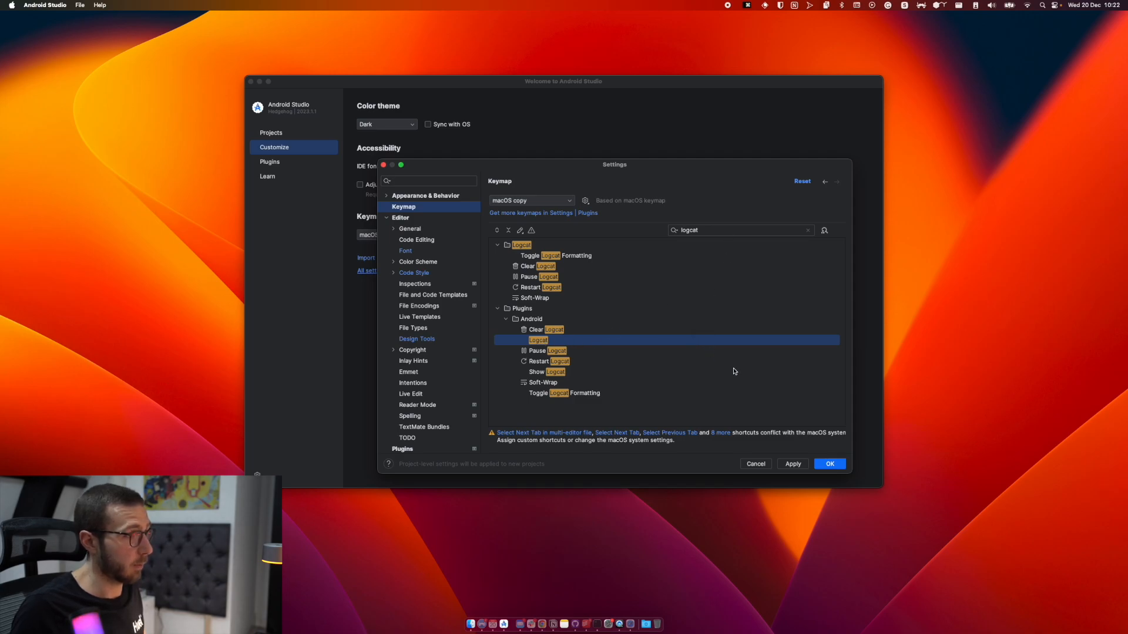
right_click(736, 345)
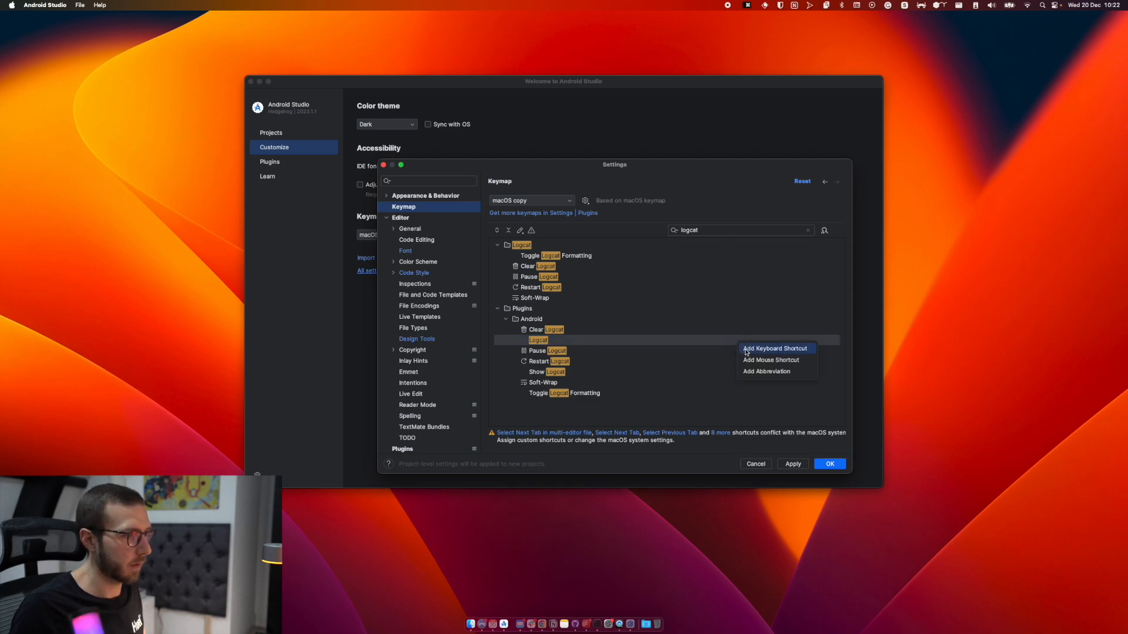
click(747, 352)
key(super+4)
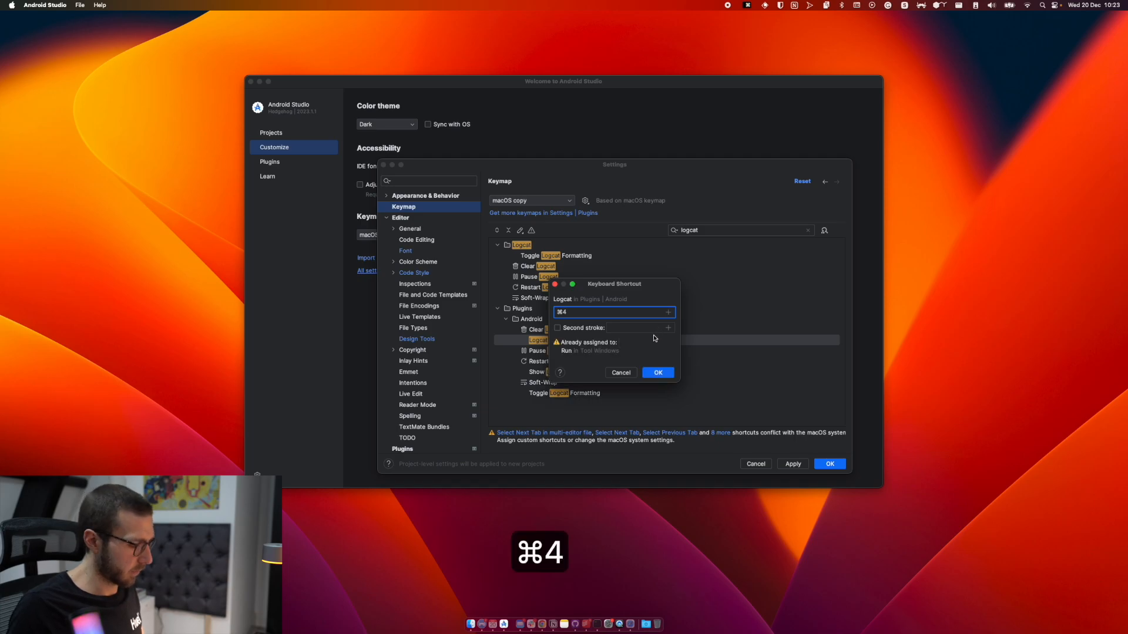
click(659, 373)
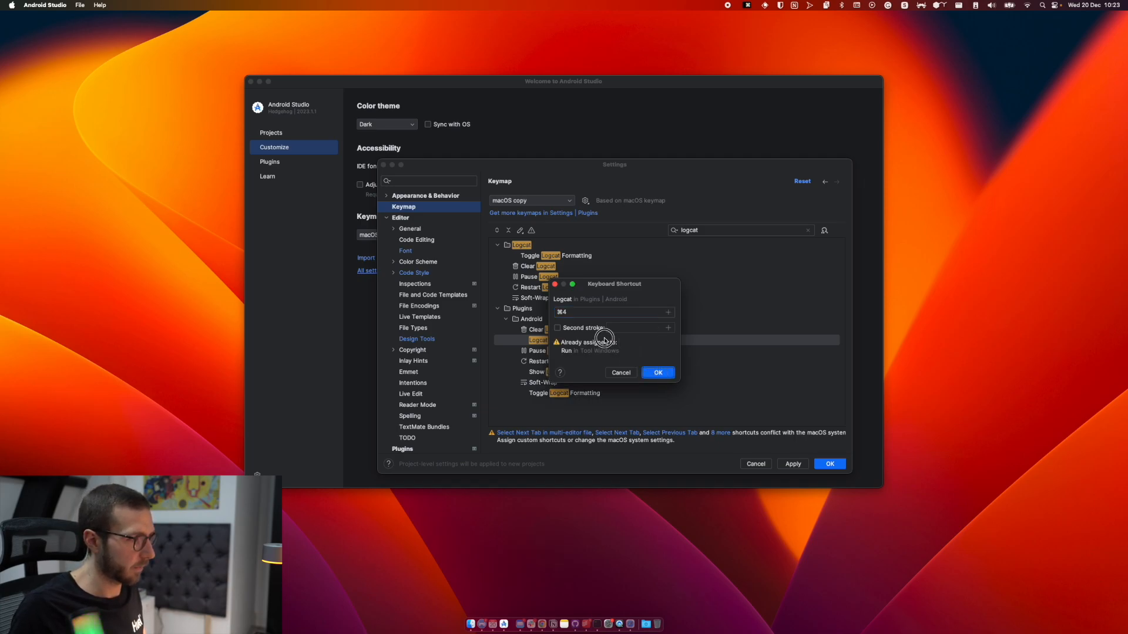
click(661, 375)
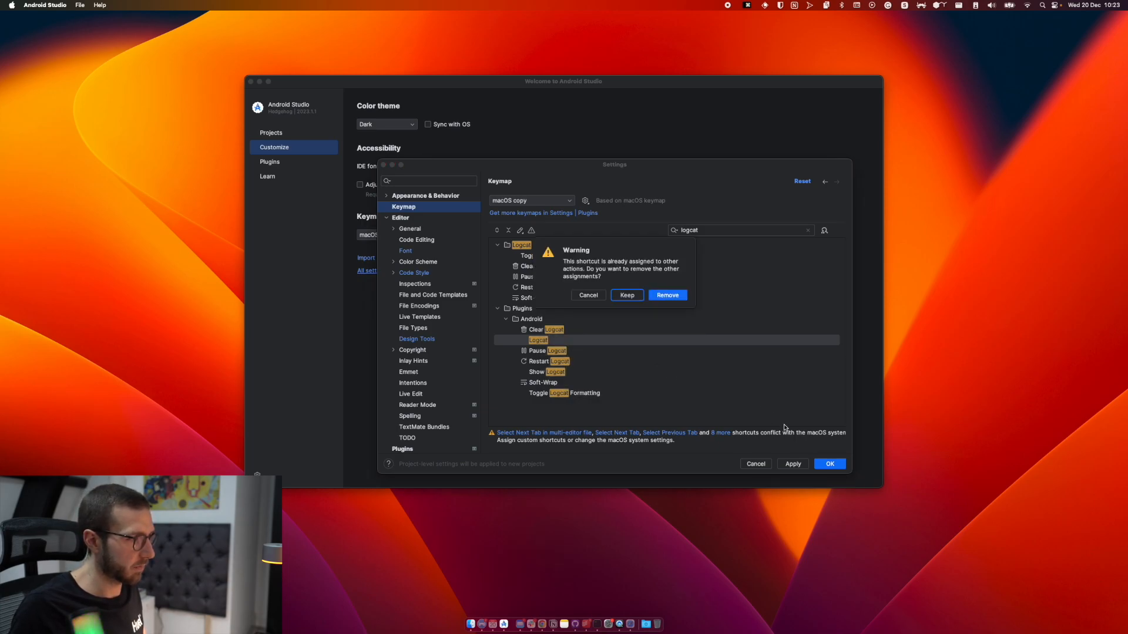
click(666, 298)
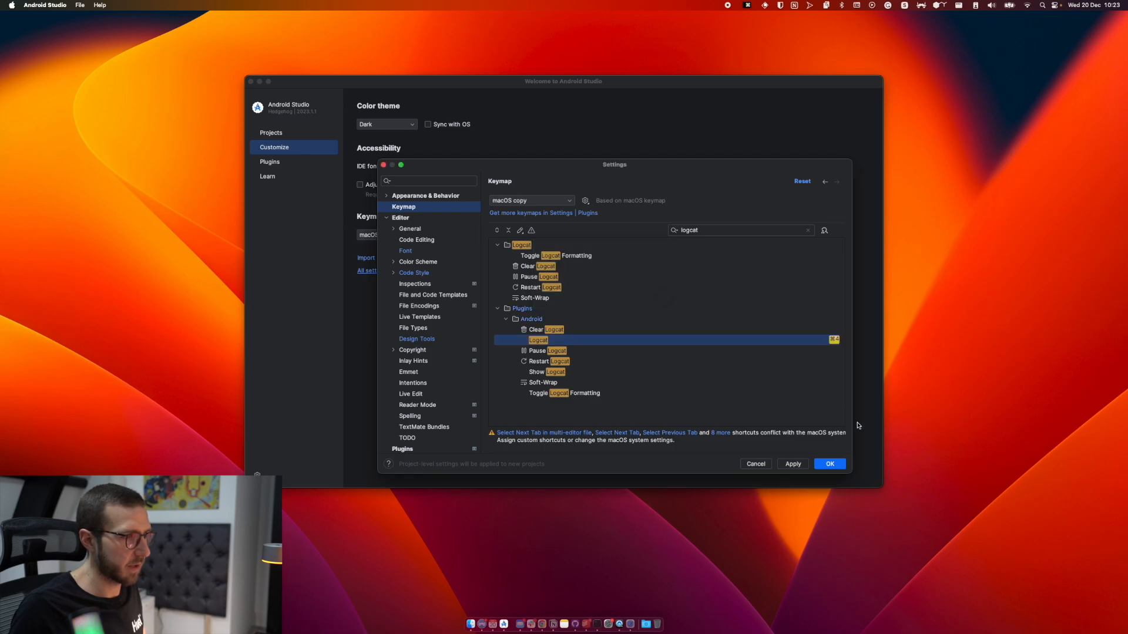
Apply all the pending settings changes and close the Settings dialog.
click(390, 220)
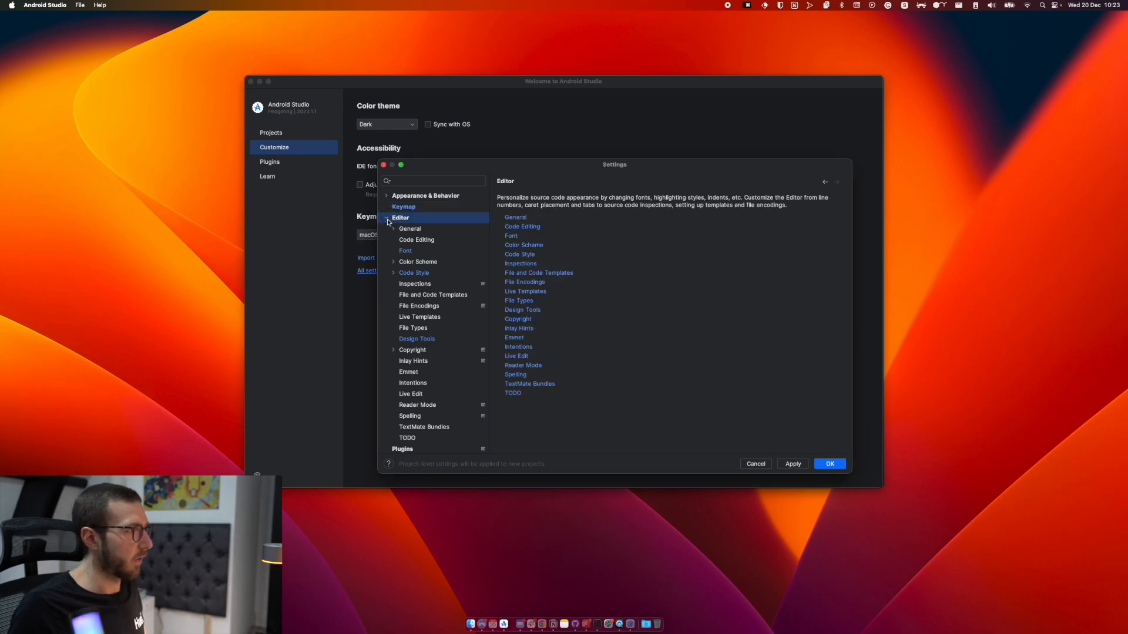
click(793, 465)
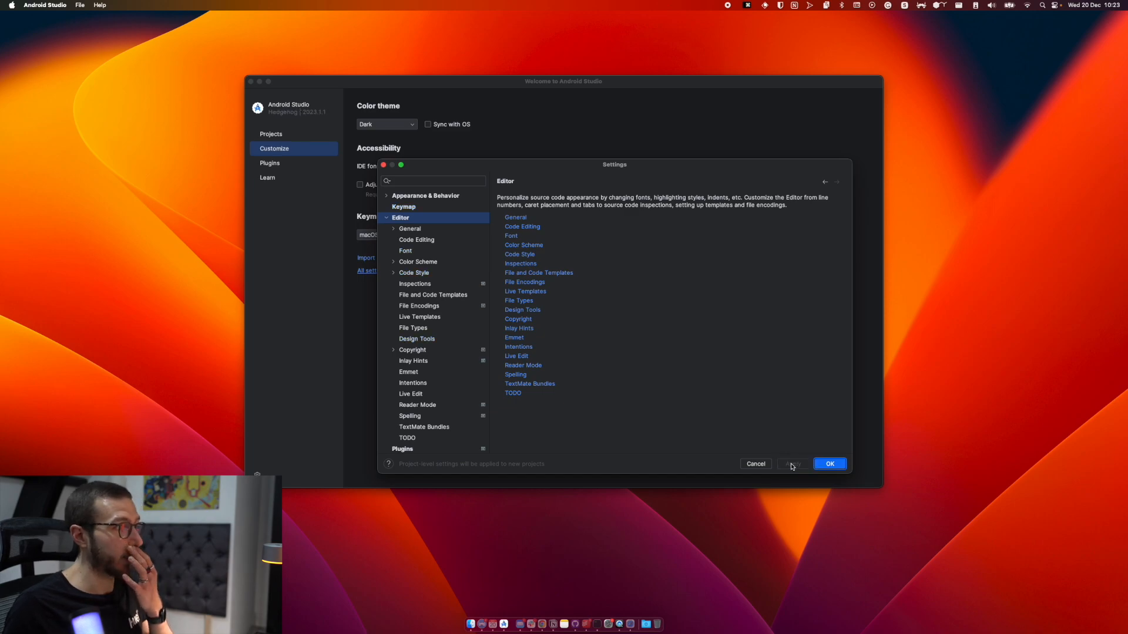
click(825, 464)
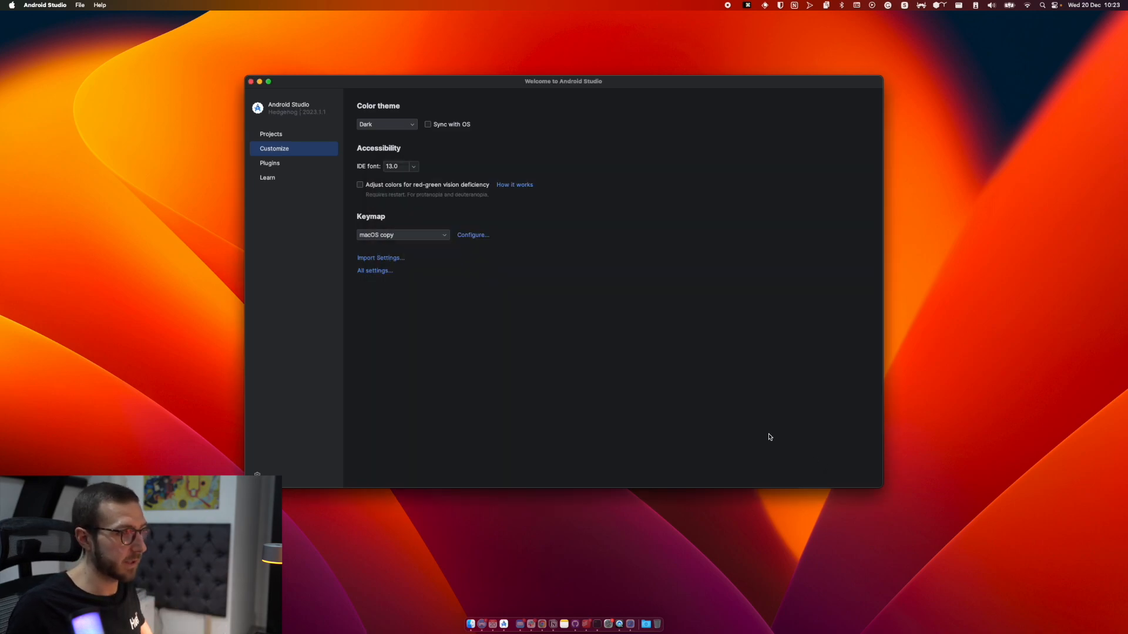
Open the existing MyApplication project from the work folder and close the What's New assistant.
click(270, 136)
click(617, 222)
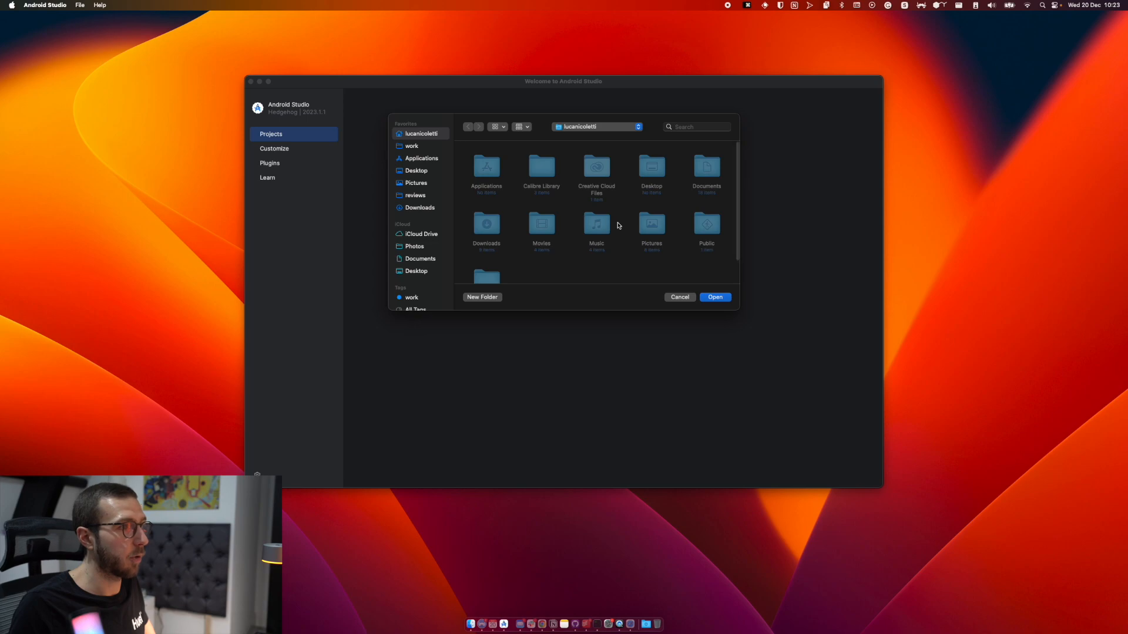
click(410, 146)
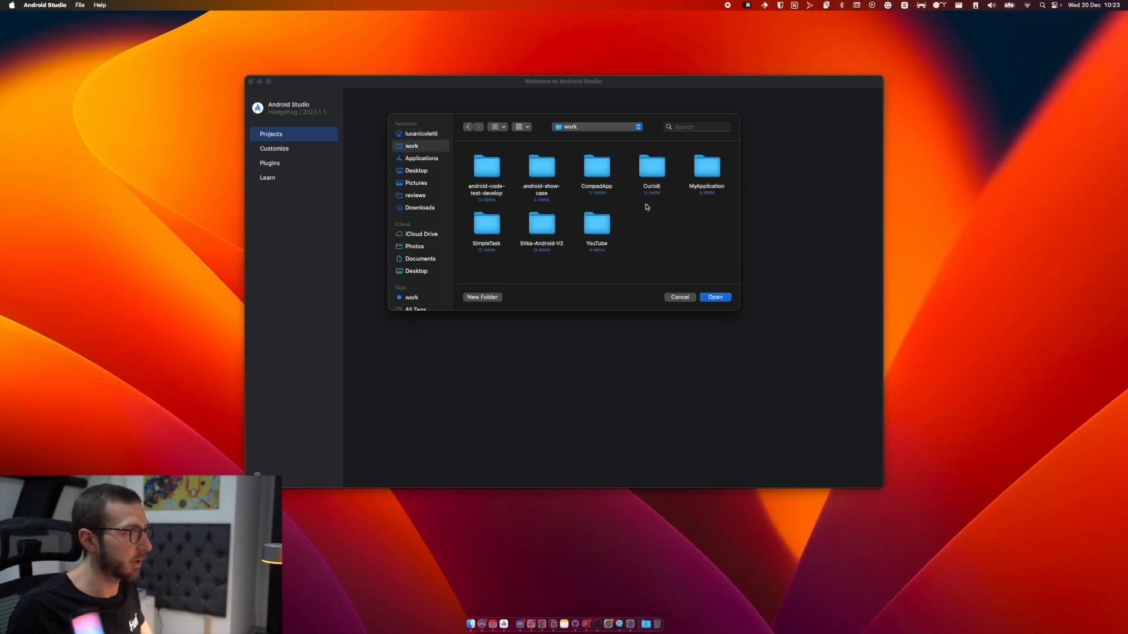
double_click(703, 174)
click(711, 297)
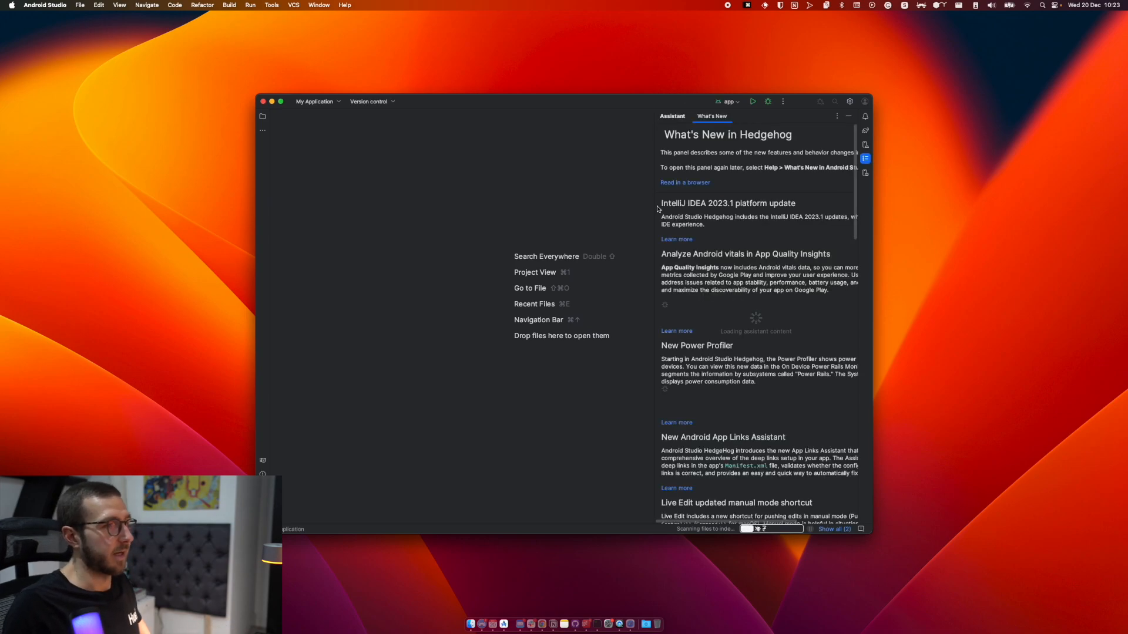
click(866, 158)
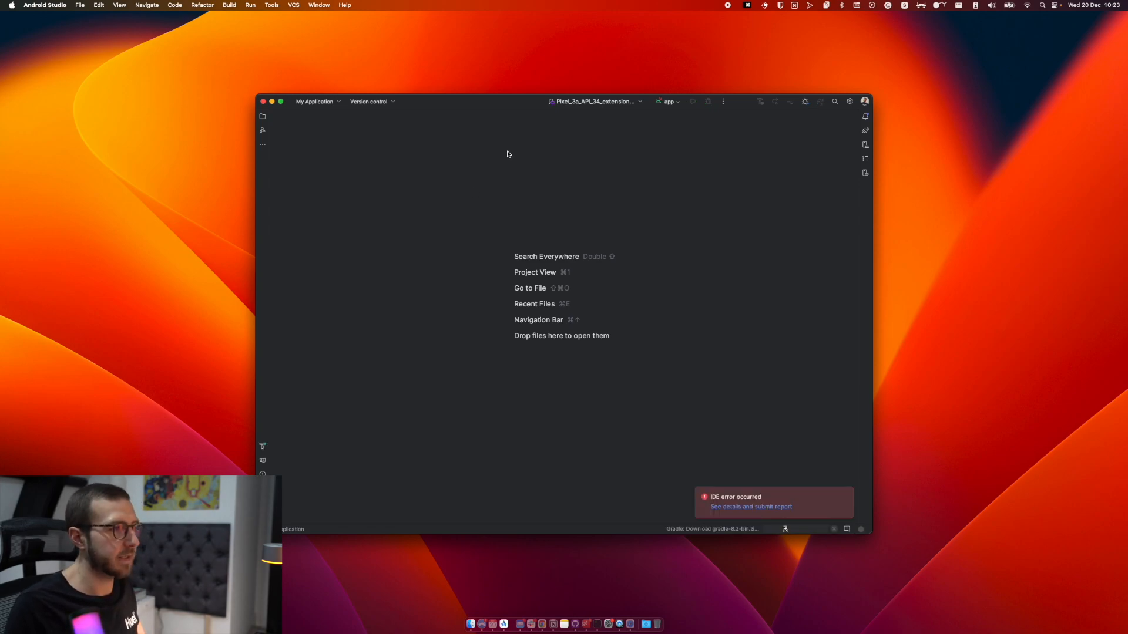
Move the project window up slightly and toggle the Project tool window to test its shortcut.
drag(514, 109, 518, 84)
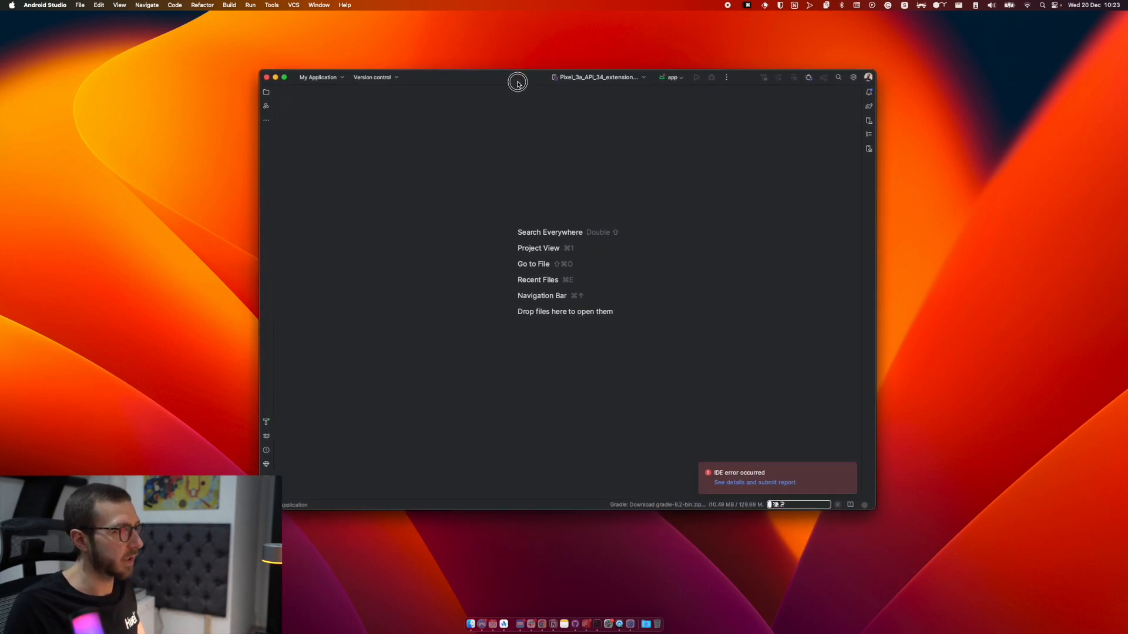
key(super+1)
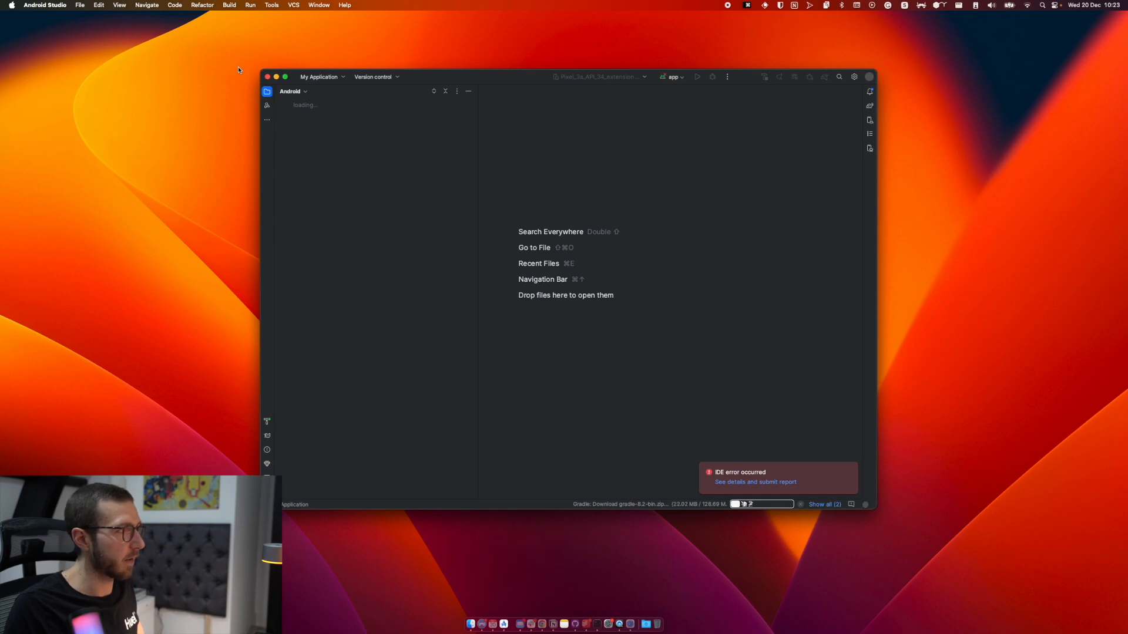
key(super+1)
key(super+1)
key(super+1)
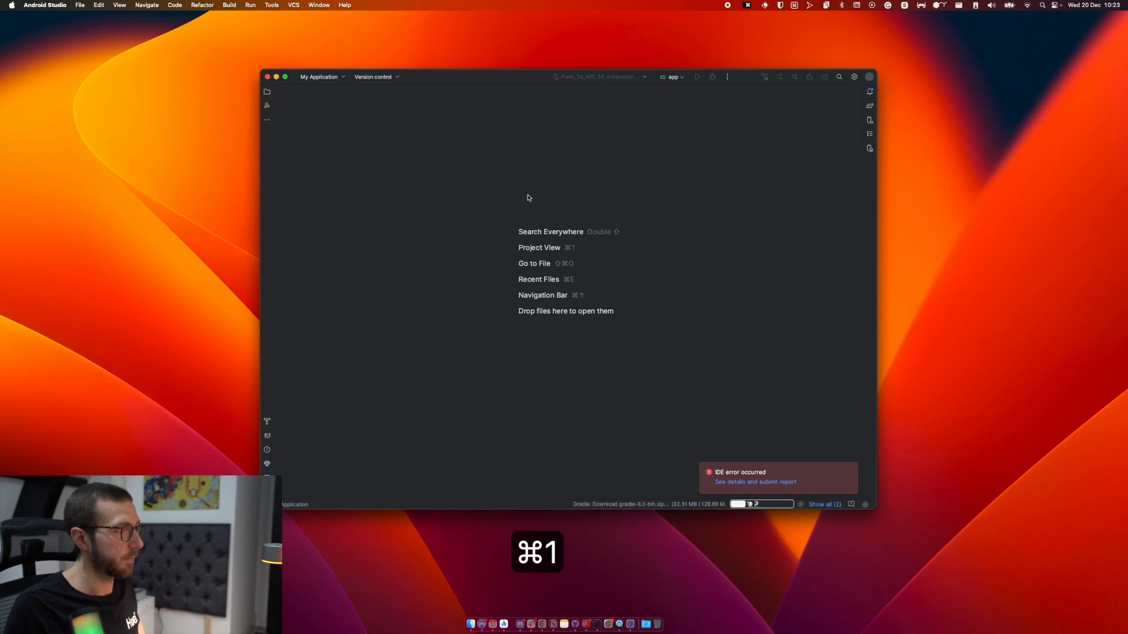
Test the custom shortcuts for Select Build Variant, Open in Terminal, Logcat and the Debug tool window, hiding Debug again.
key(super+2)
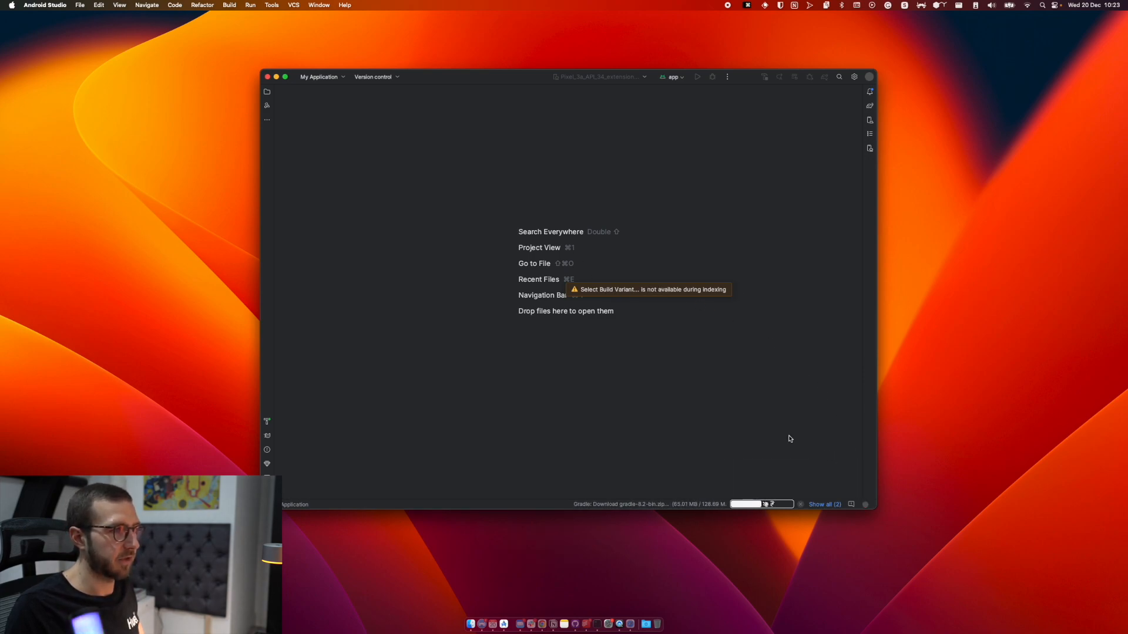
key(super+2)
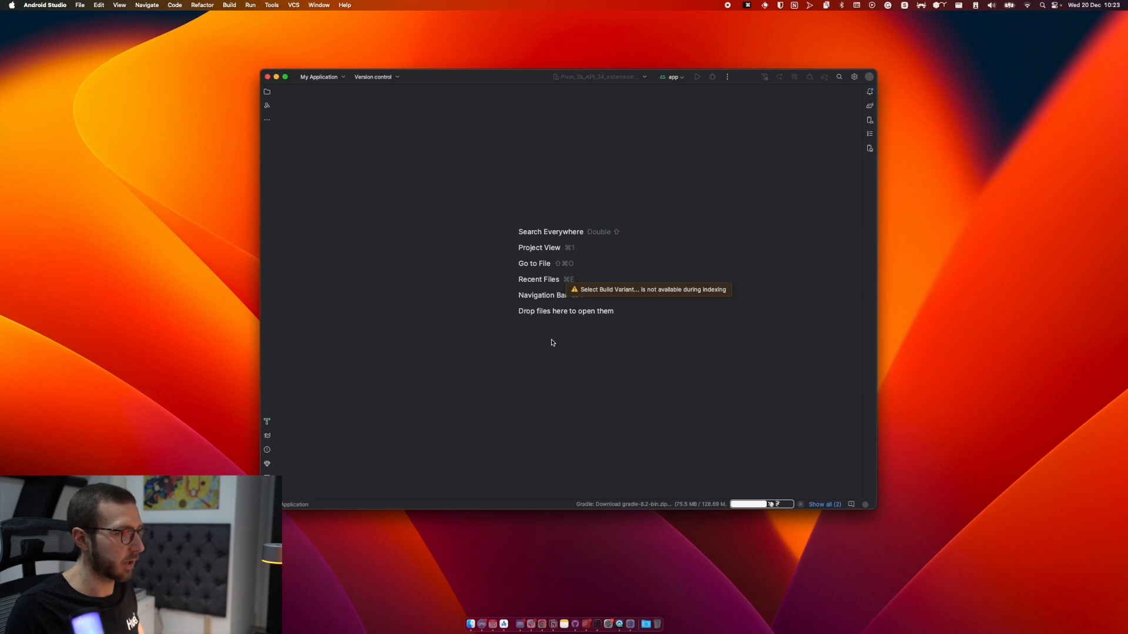
key(super+3)
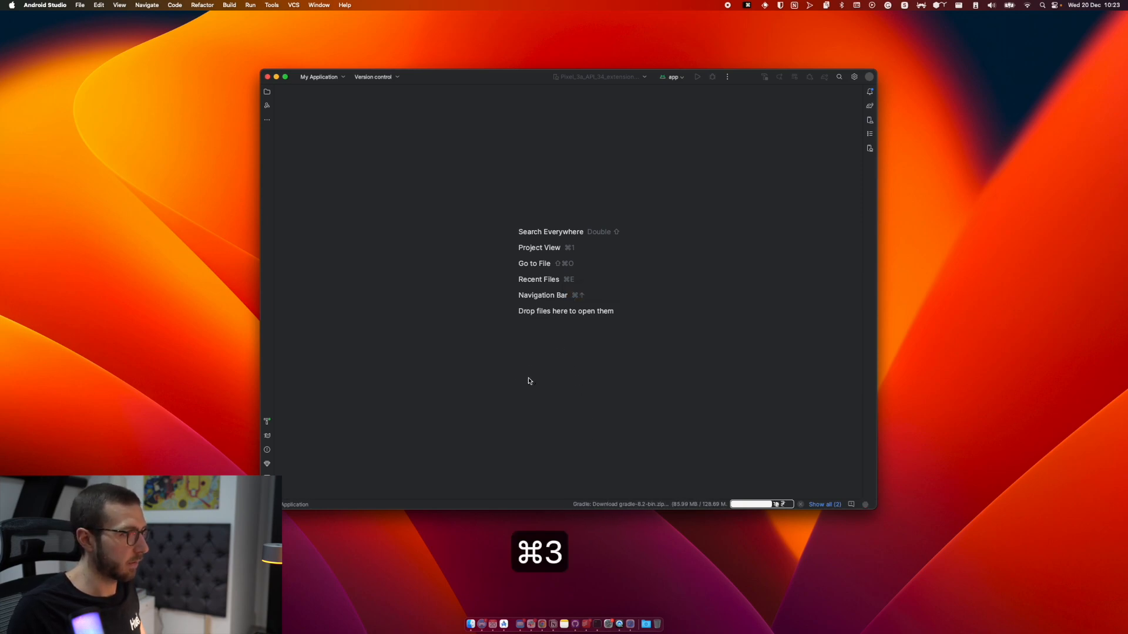
key(super+4)
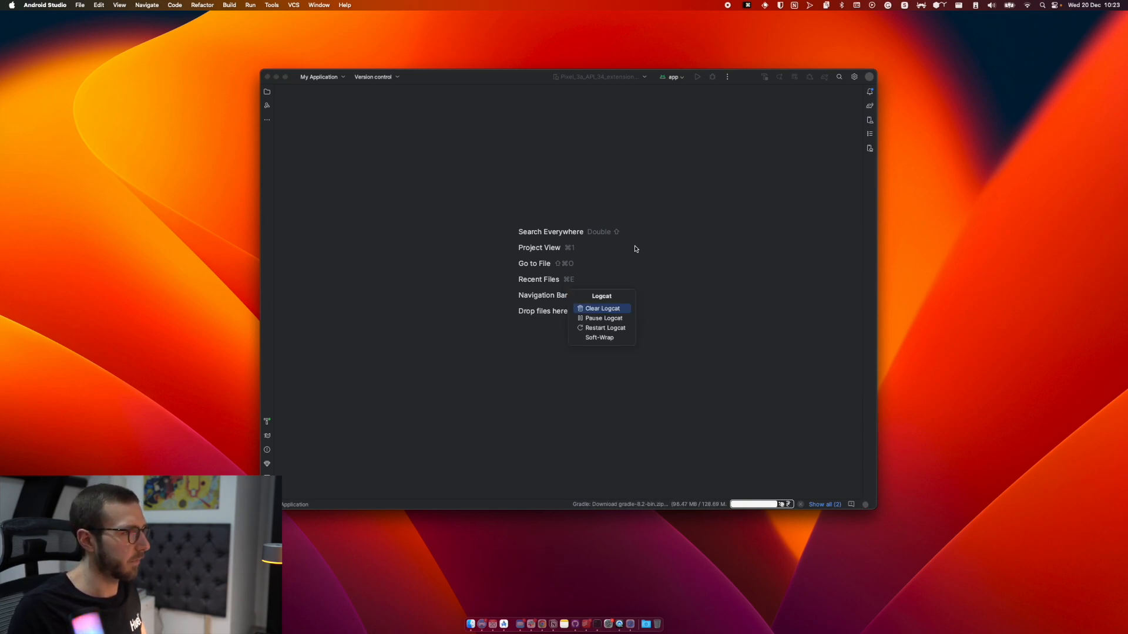
key(super+5)
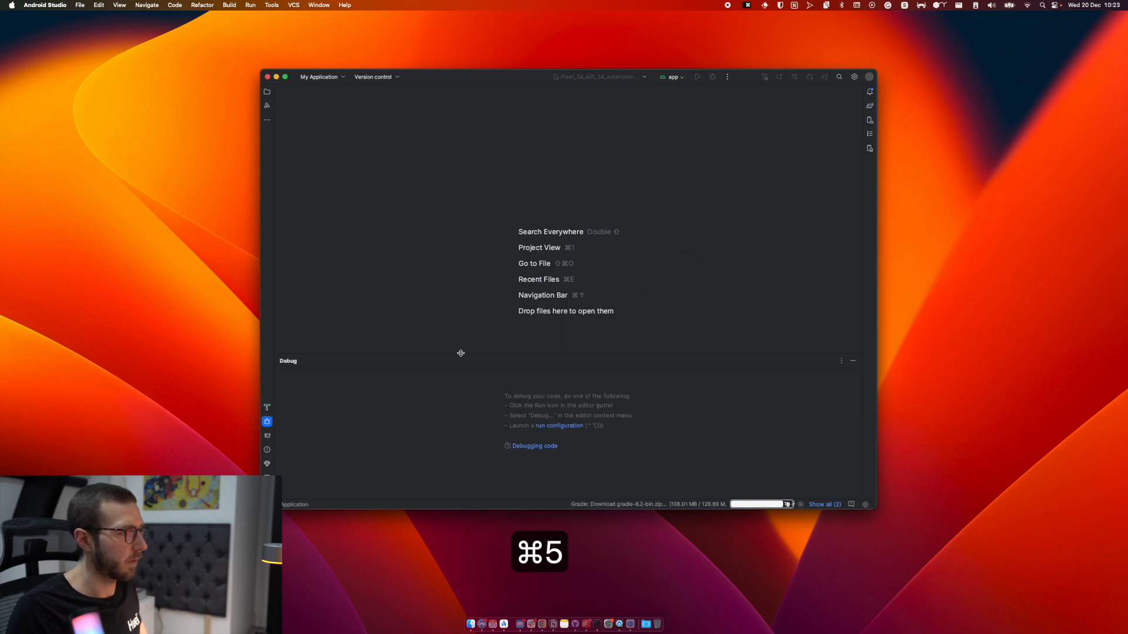
key(super+5)
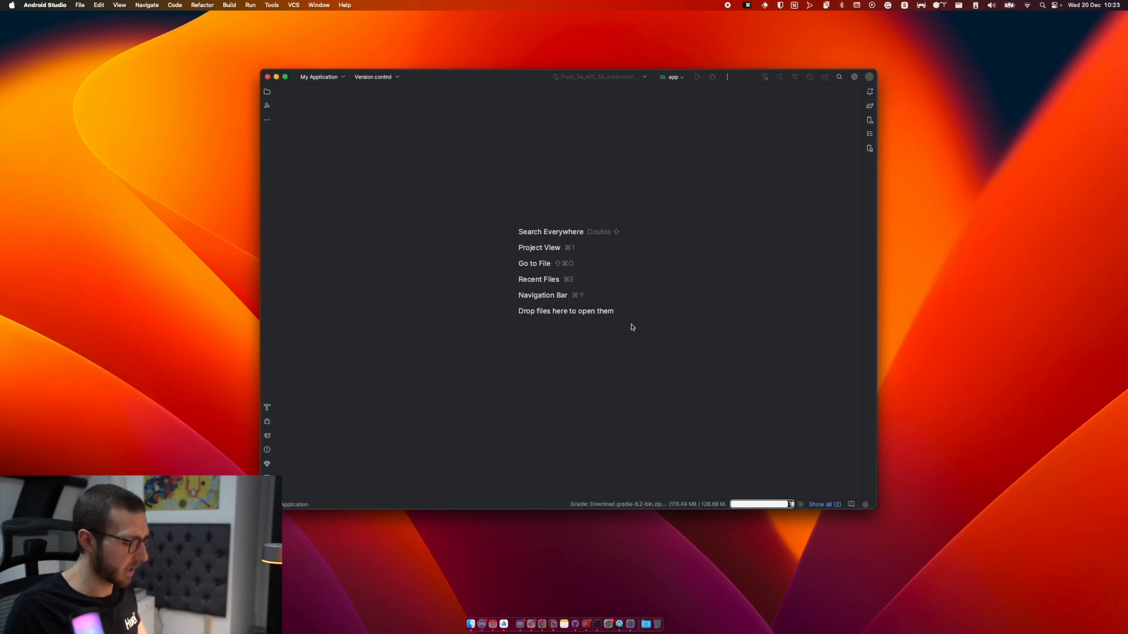
Clear all notifications, close their tool window, and enlarge and recentre the project window.
click(870, 94)
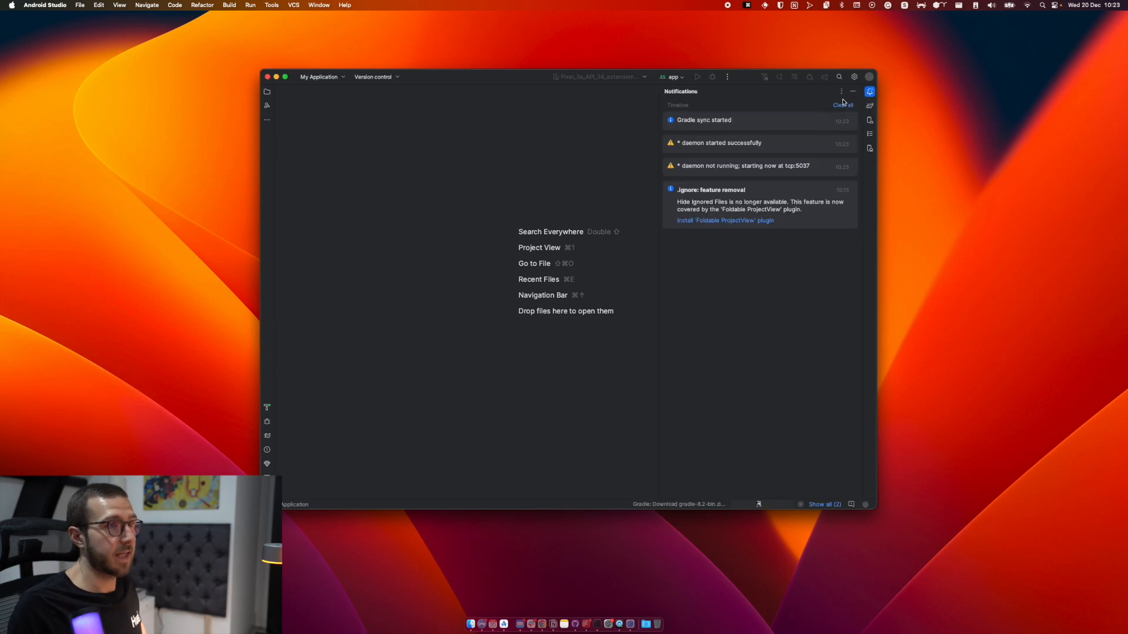
click(840, 104)
click(870, 93)
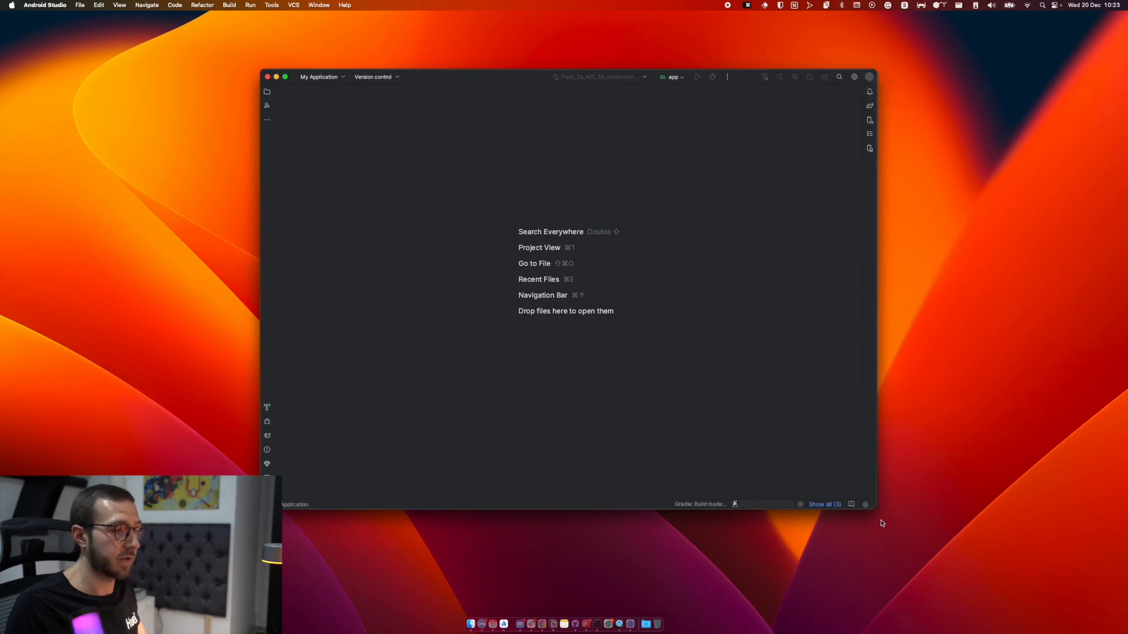
drag(877, 509, 1051, 529)
drag(659, 77, 577, 91)
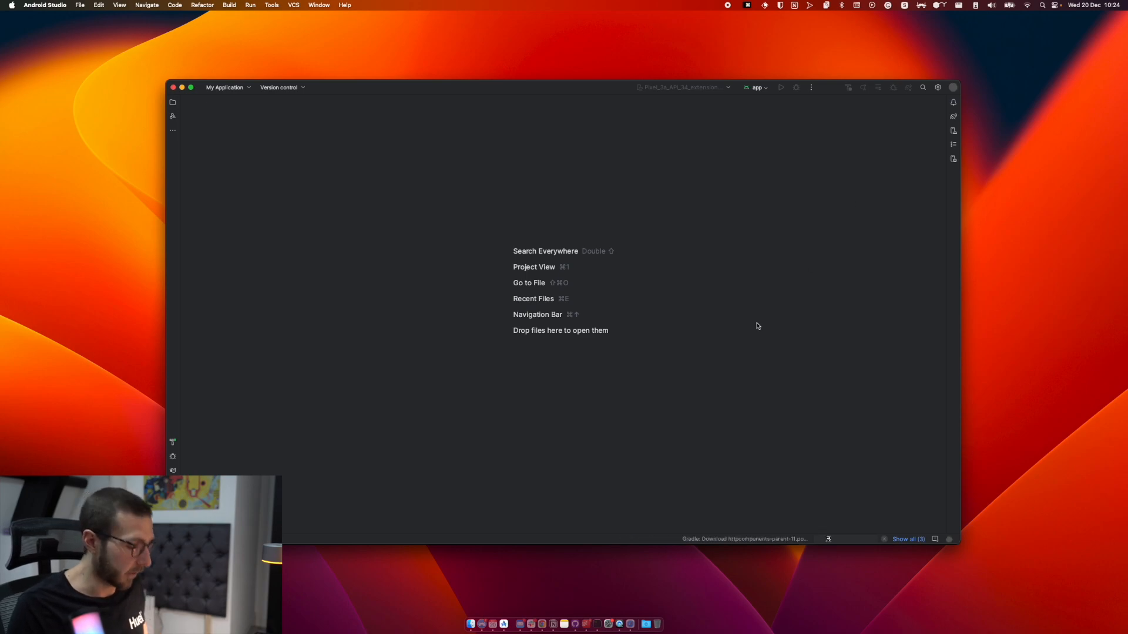
Switch to Finder, enlarge its window, go to the home folder and show its hidden files.
key(super+space)
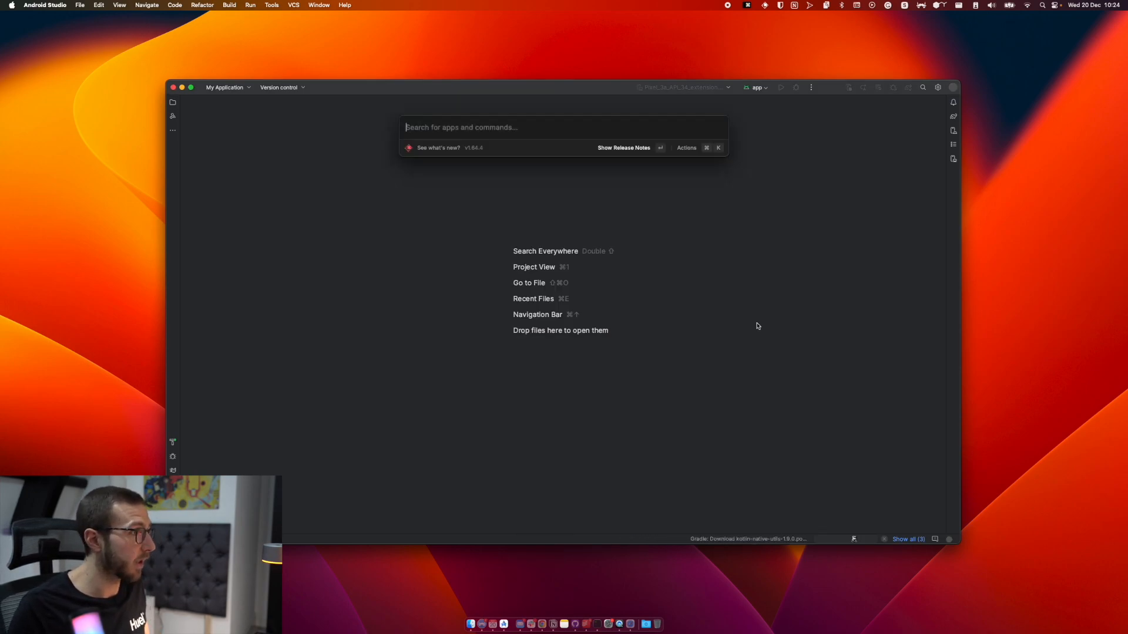
key(Escape)
click(472, 621)
click(641, 275)
key(super+shift+period)
click(641, 275)
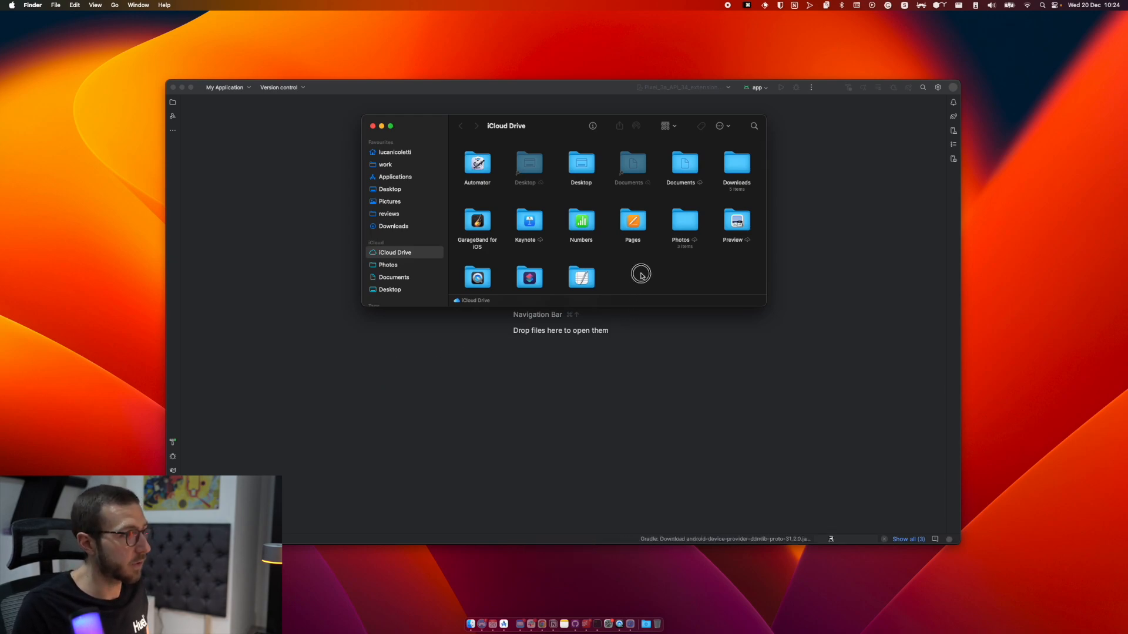
scroll(642, 276, down, 1)
drag(766, 304, 862, 399)
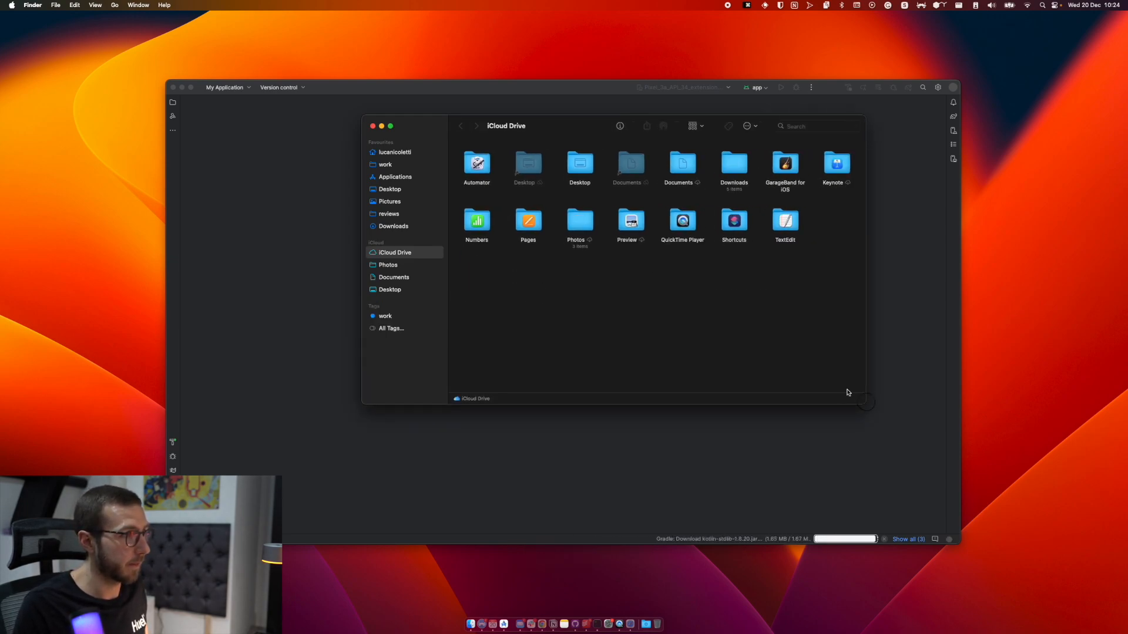
key(super+shift+h)
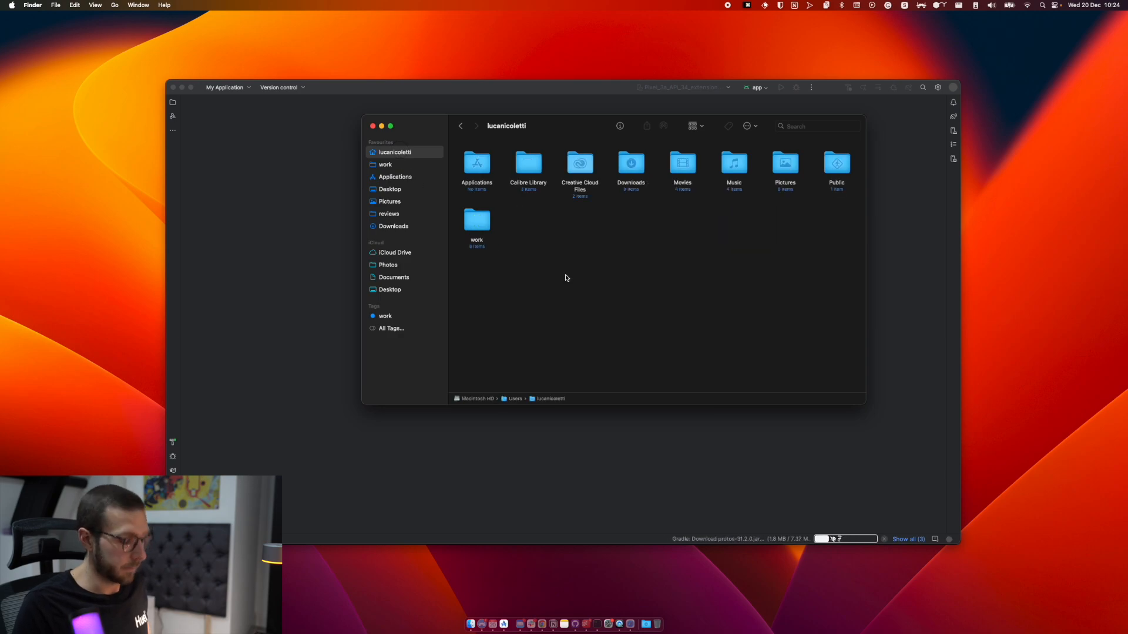
key(super+shift+period)
scroll(632, 290, down, 3)
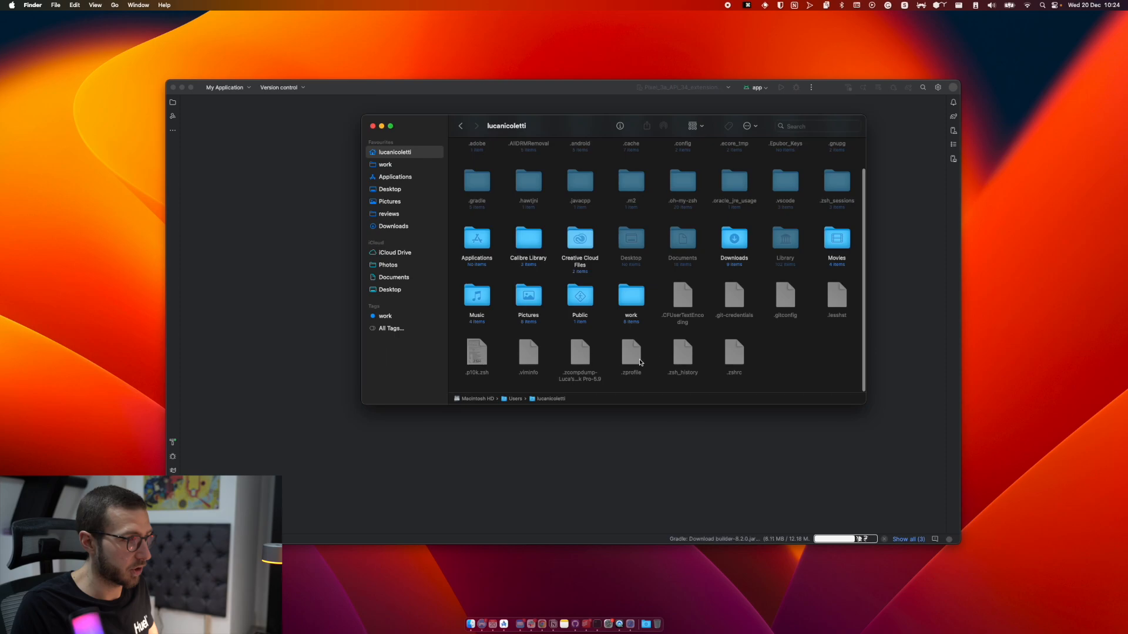
Open the .zshrc file in TextEdit, enlarge its window and look at the personal alias block.
right_click(732, 350)
mouse_move(782, 362)
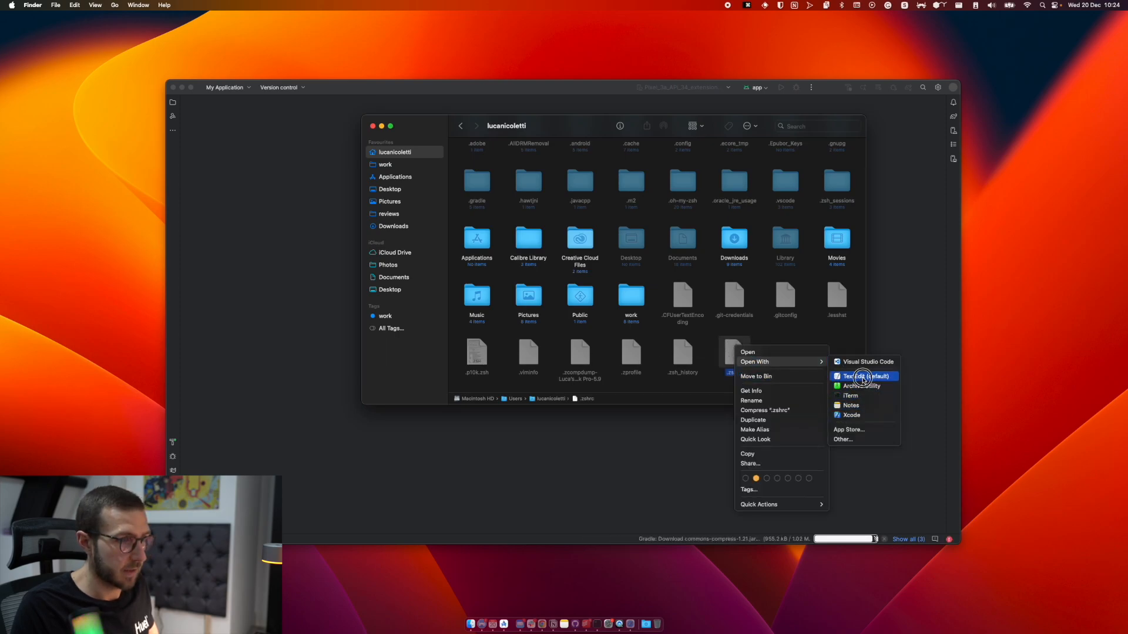
click(861, 376)
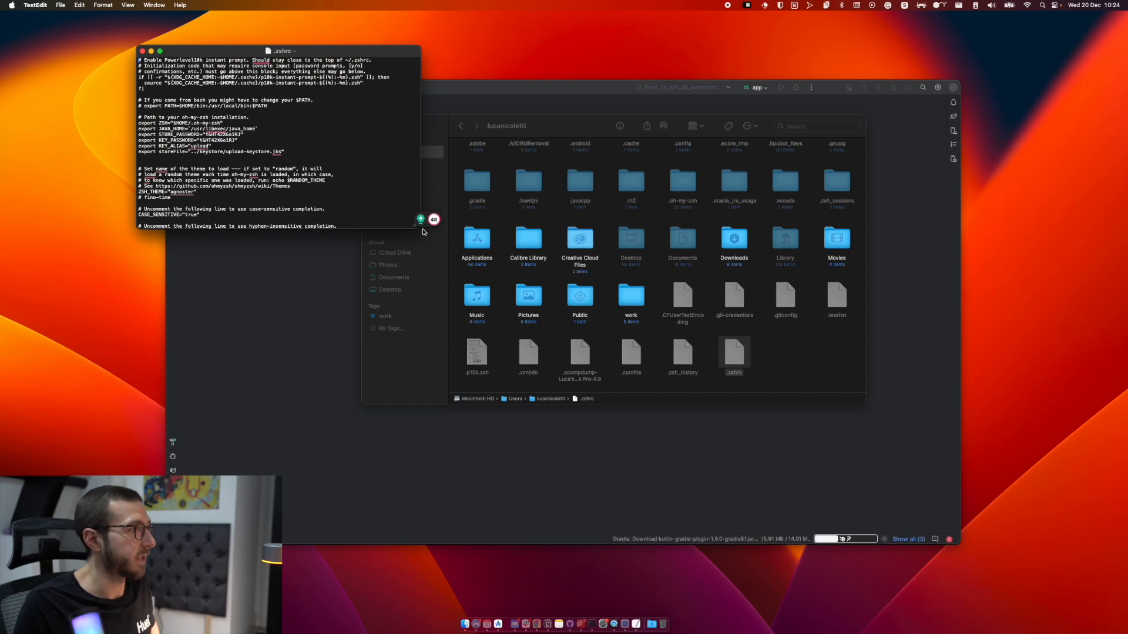
drag(417, 229, 672, 356)
scroll(458, 308, down, 10)
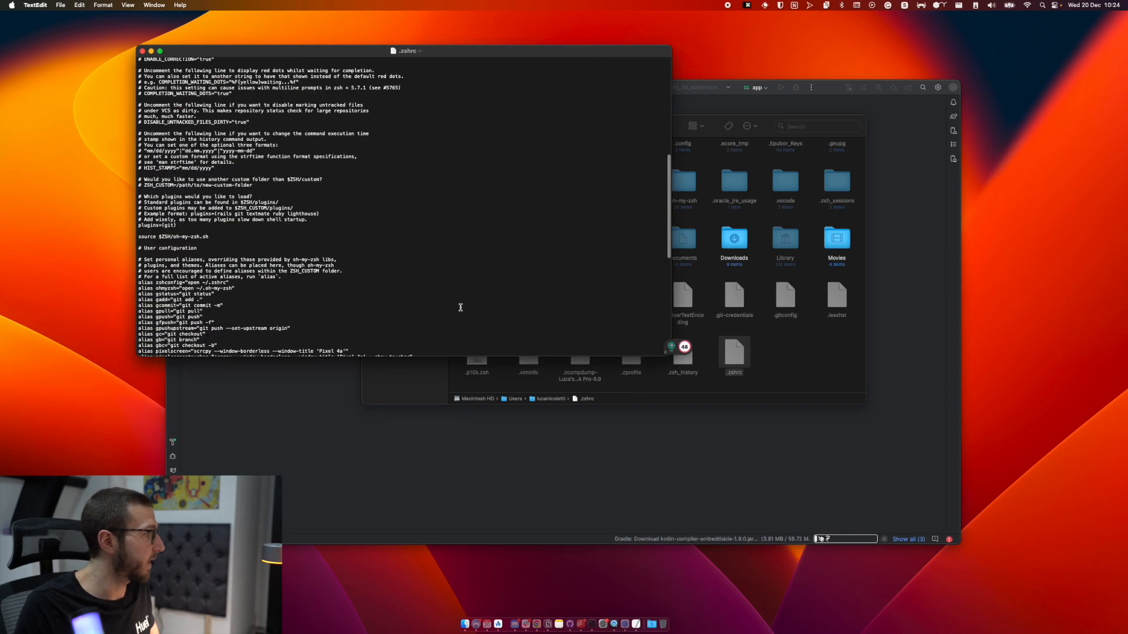
drag(357, 210, 117, 130)
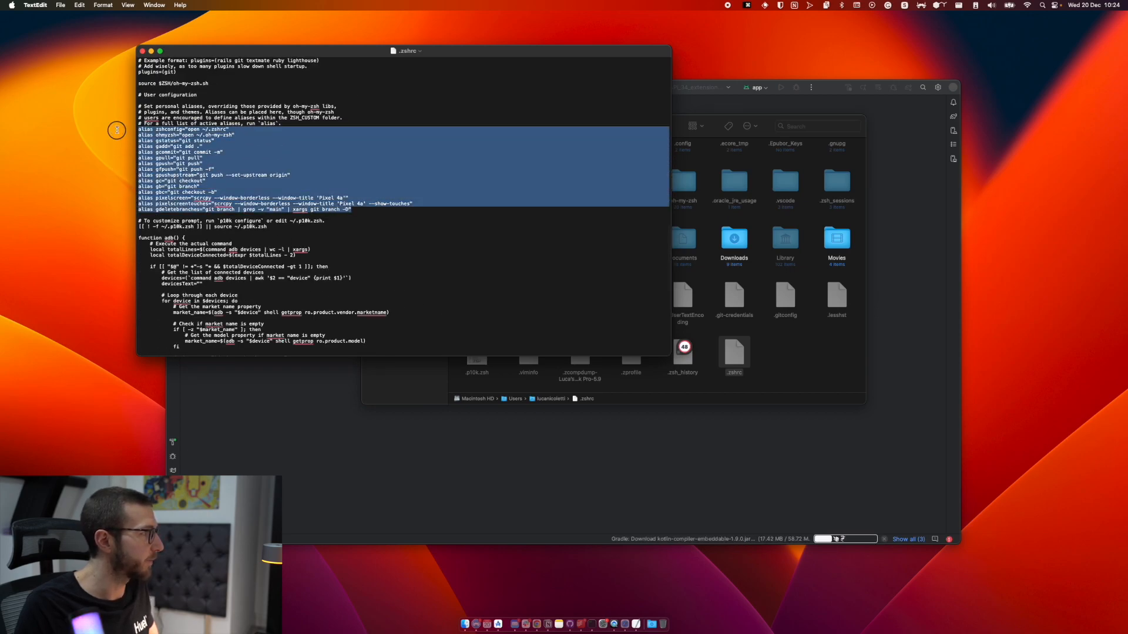
click(152, 138)
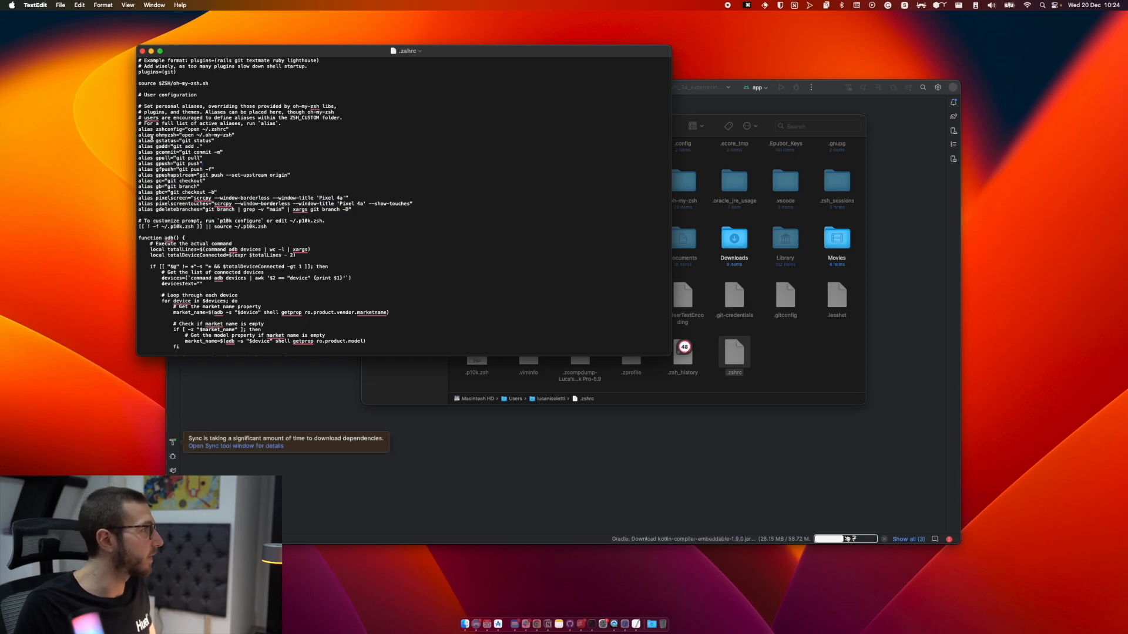
Insert a blank line after the ohmyzsh alias in .zshrc and copy the git aliases from gstatus to gbc.
click(242, 135)
key(Return)
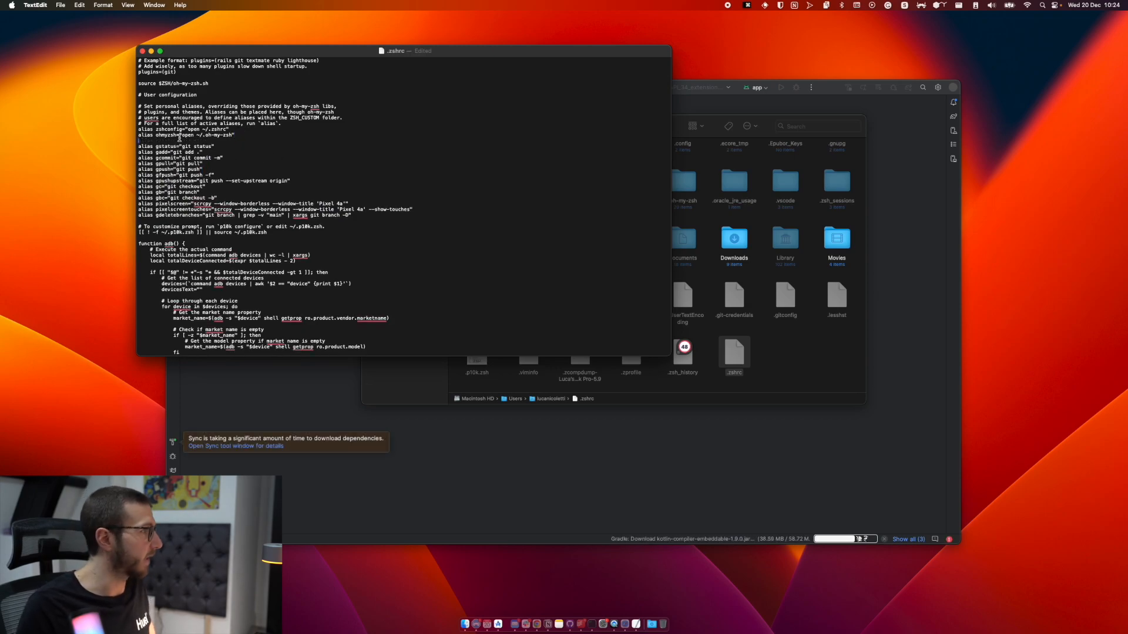
drag(137, 148, 360, 202)
key(super+c)
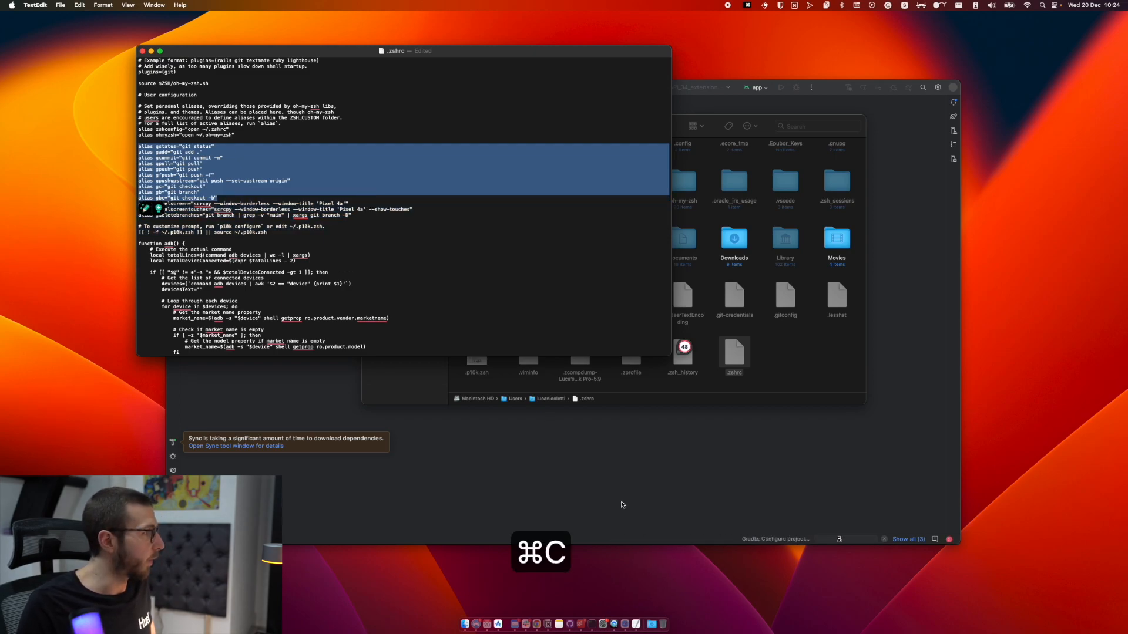
Check the Project view in Android Studio, return to TextEdit and paste the copied git aliases into a new document.
click(570, 445)
key(super+1)
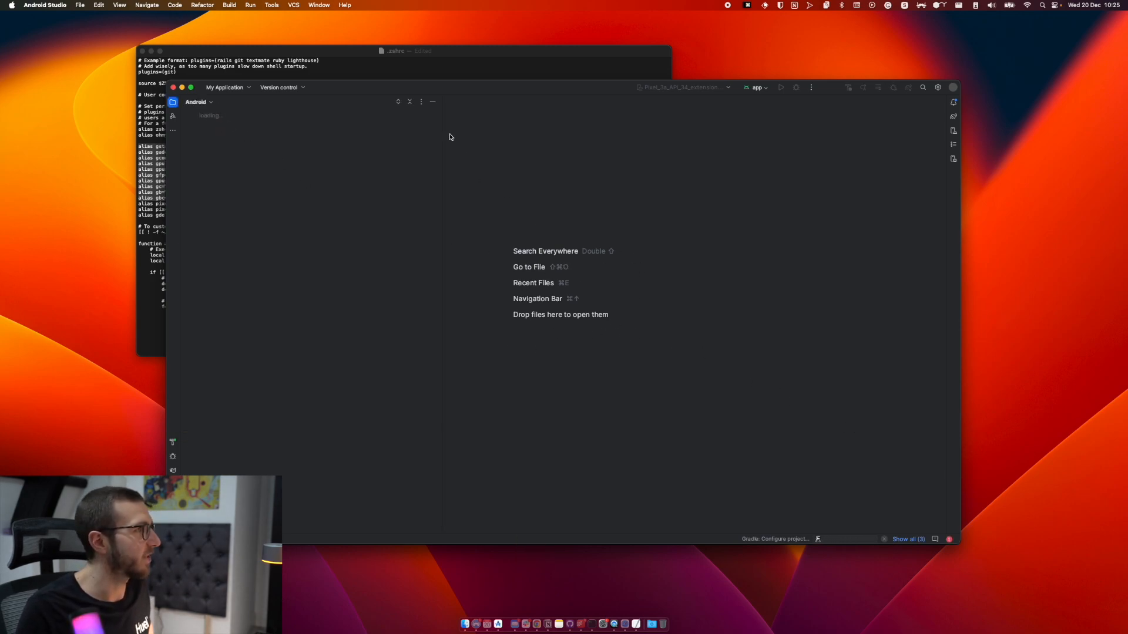
click(458, 70)
key(super+n)
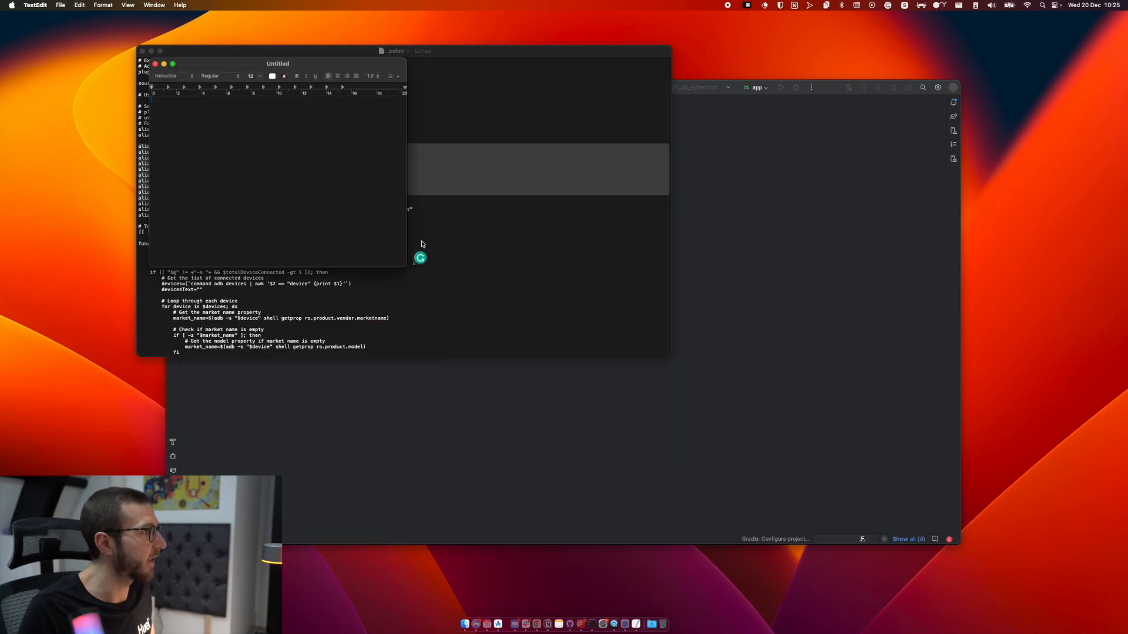
key(super+v)
key(super+a)
Set the pasted aliases' font size to 72 and enlarge the new document's window to show them all.
click(260, 78)
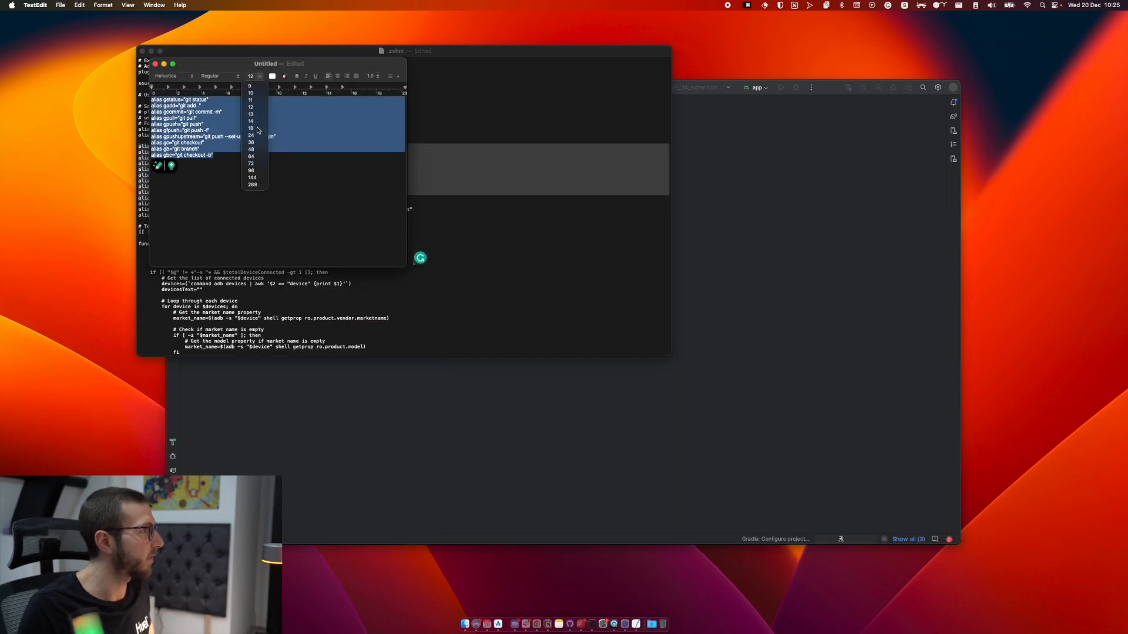
click(259, 157)
drag(405, 266, 1103, 562)
click(641, 287)
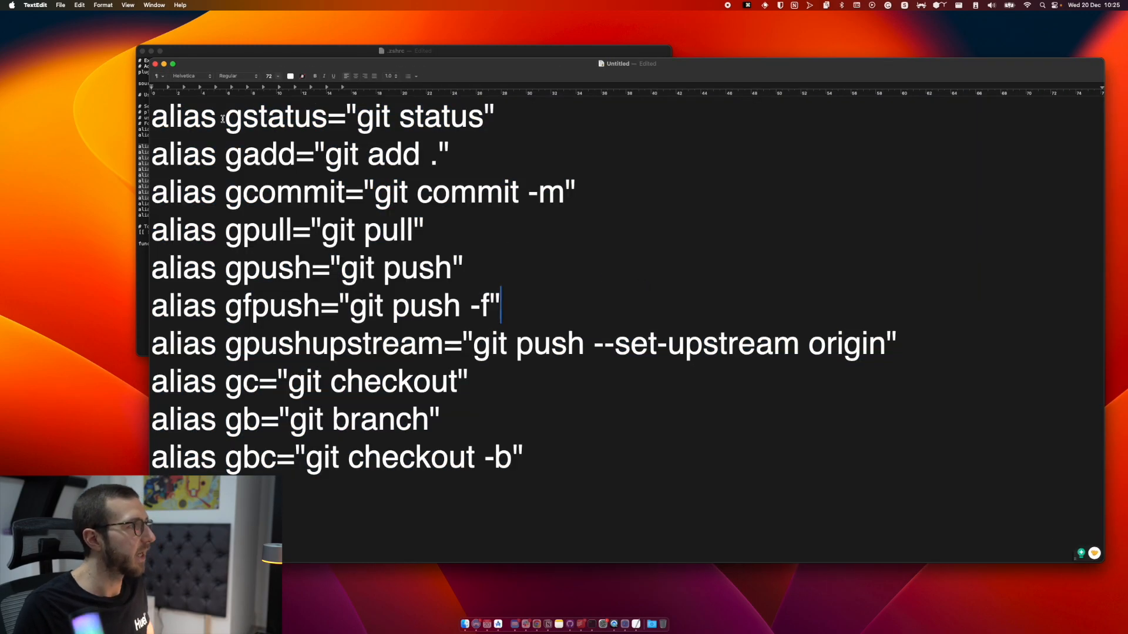
Highlight the alias names gstatus, gpull, gpush, gc, gb and gbc one after another to present them.
double_click(287, 126)
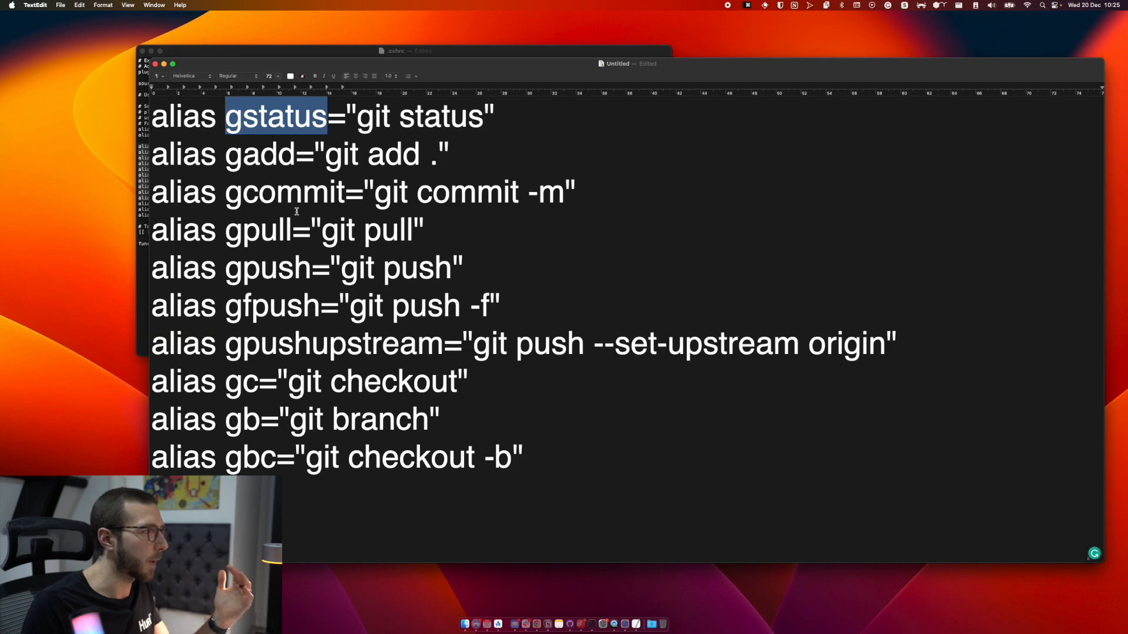
double_click(270, 238)
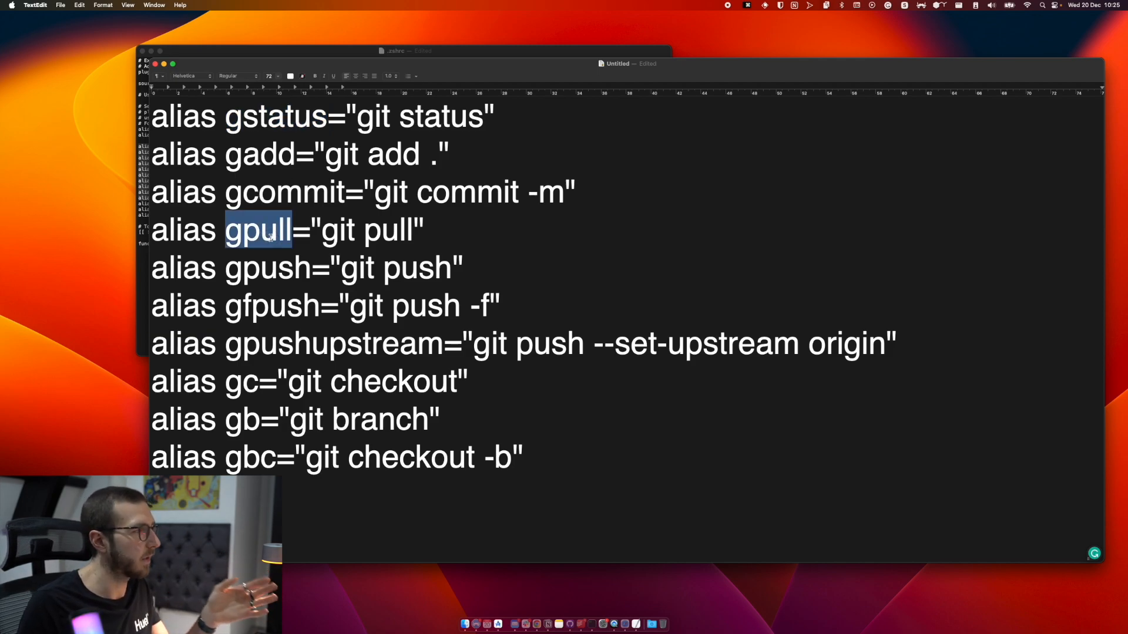
click(279, 277)
double_click(279, 278)
click(287, 303)
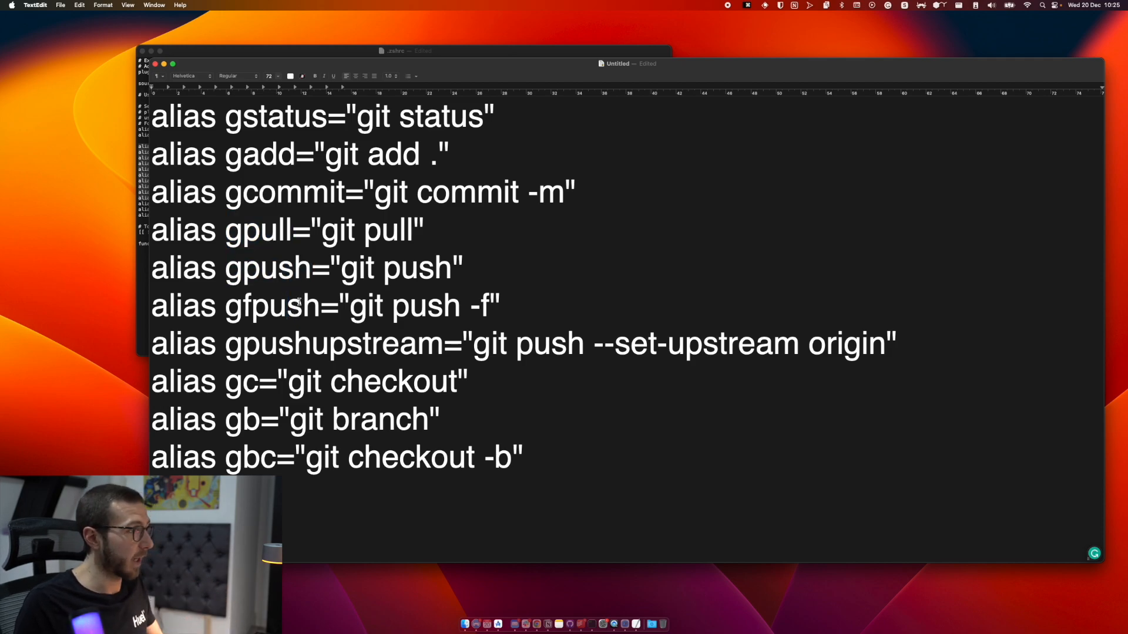
double_click(256, 378)
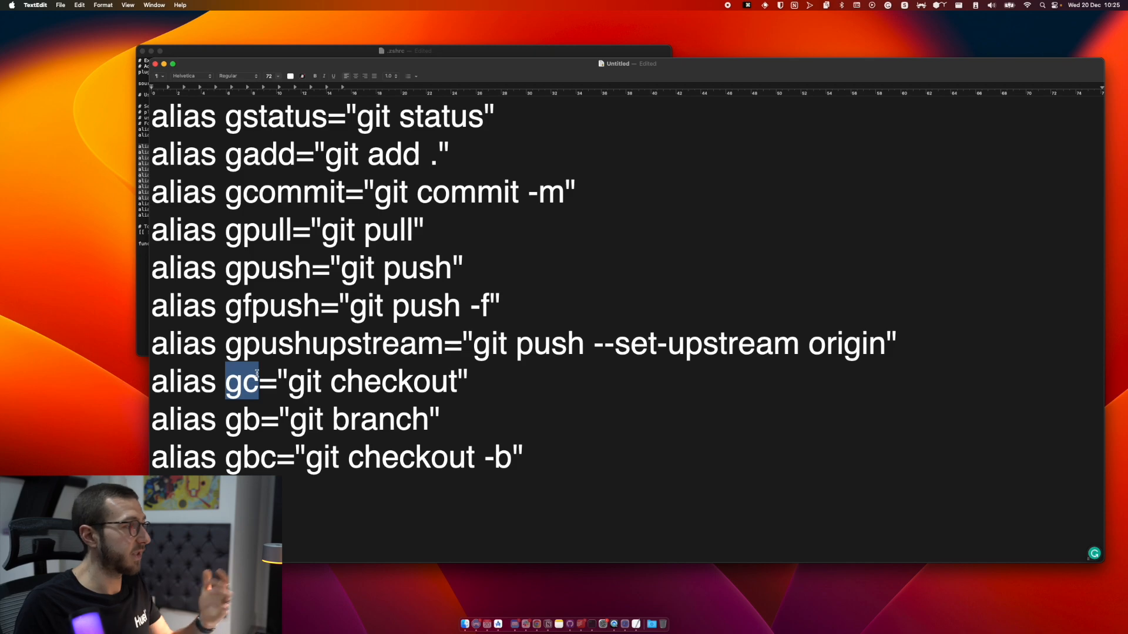
double_click(249, 417)
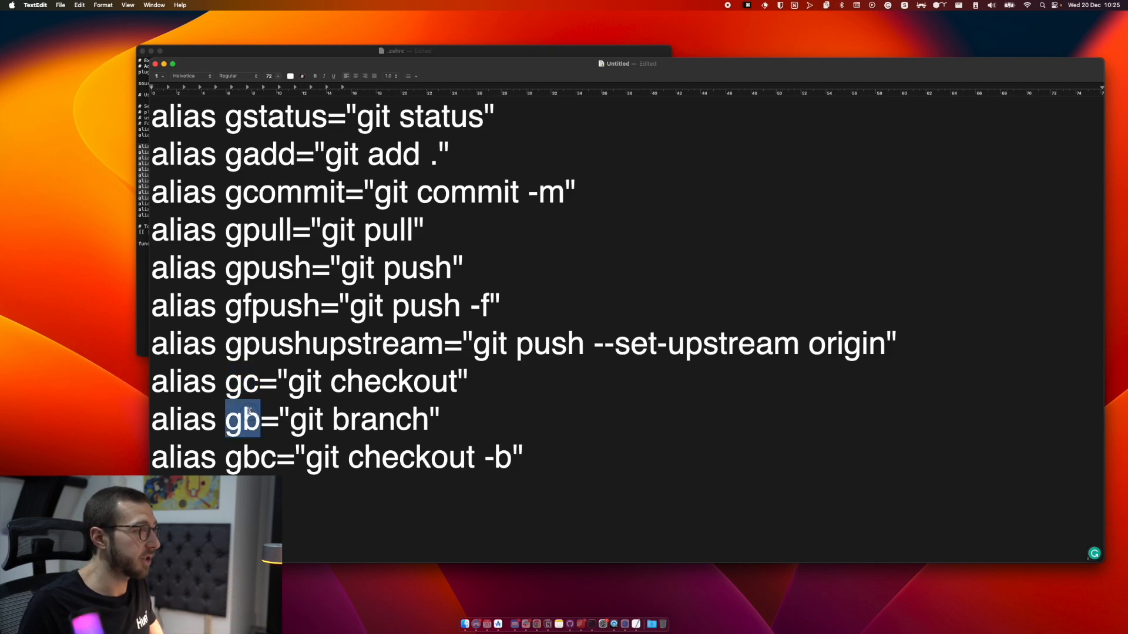
click(437, 423)
double_click(253, 461)
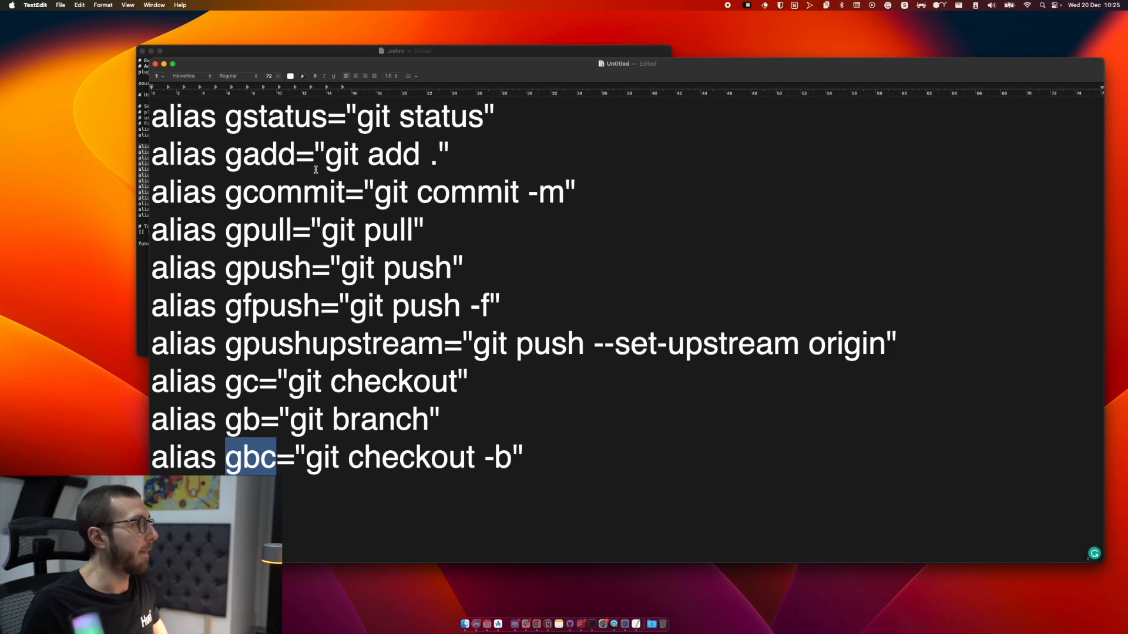
Highlight the gcommit alias name and its git commit -m command.
double_click(288, 194)
drag(379, 189, 567, 185)
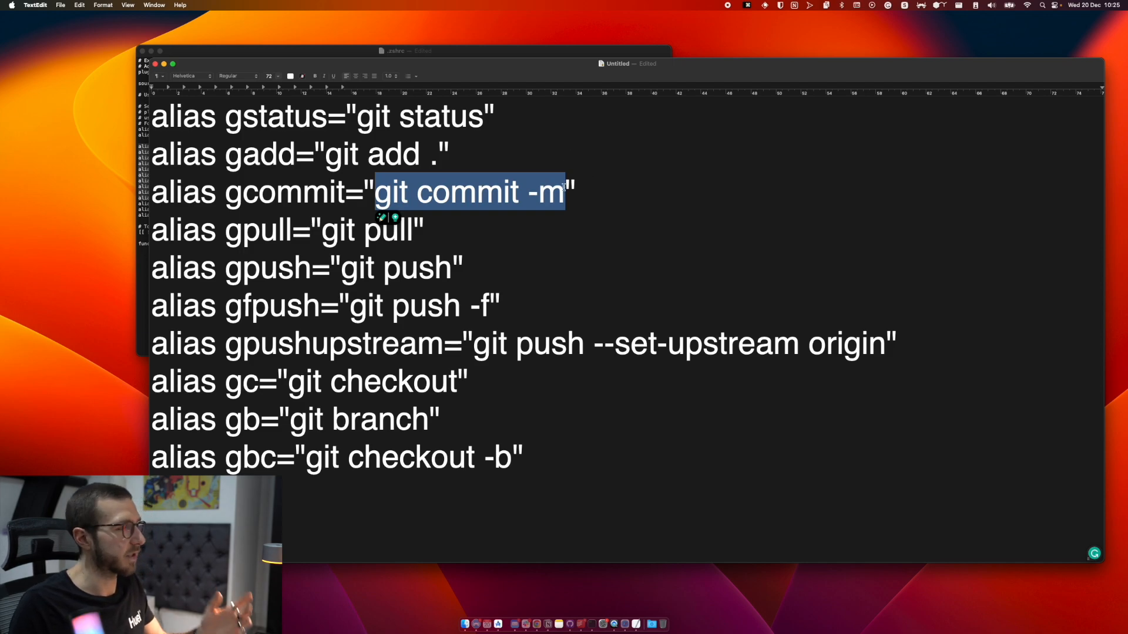
click(404, 158)
Copy the gdeletebranches alias line from .zshrc and paste it below the gbc alias in the untitled document.
click(398, 50)
click(248, 215)
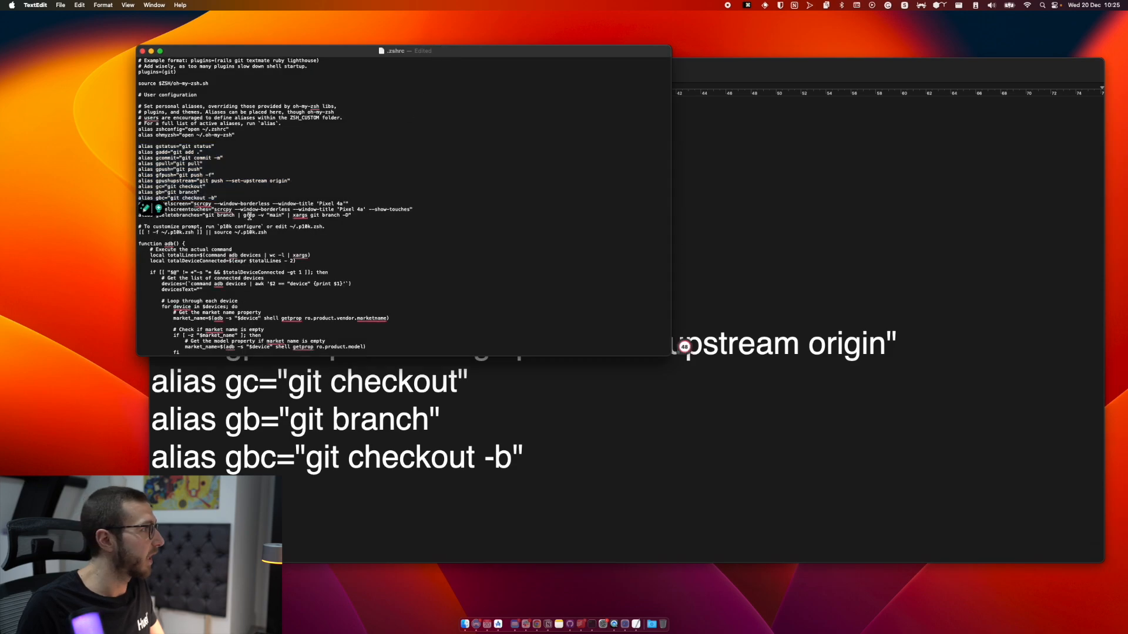
drag(139, 214, 401, 220)
key(cmd+c)
click(570, 476)
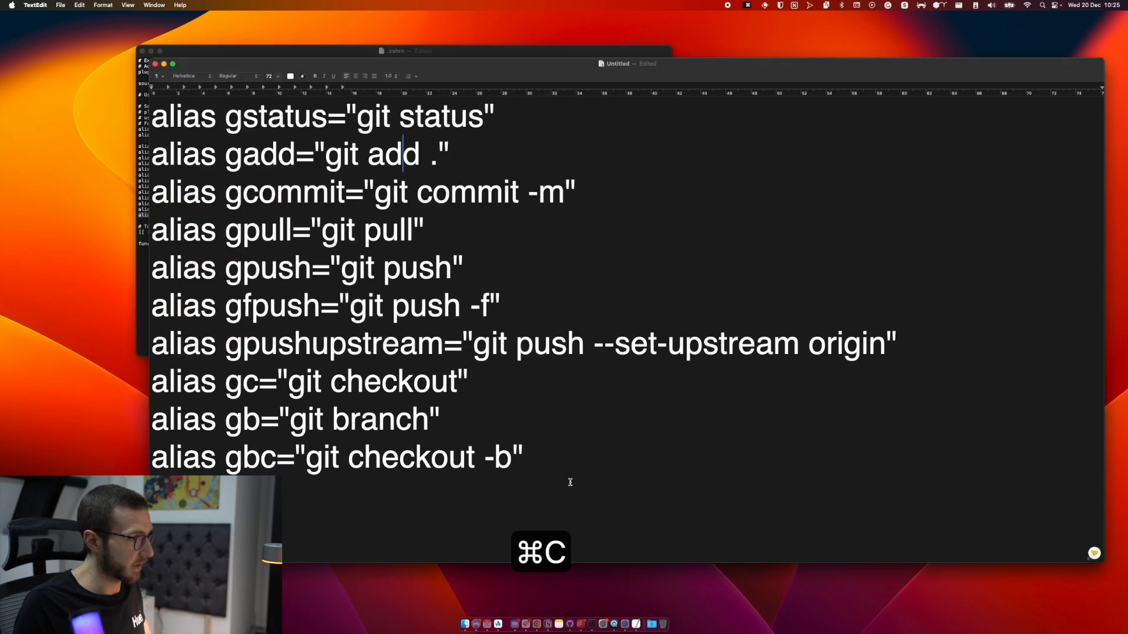
key(cmd+v)
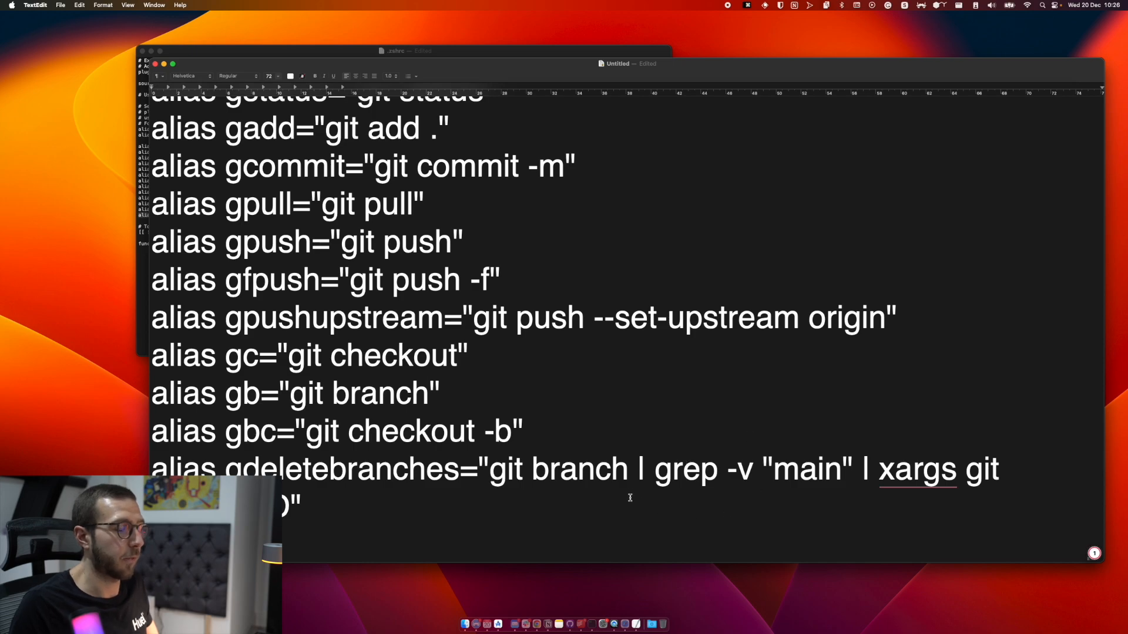
Highlight the gdeletebranches command and the "main" branch name it excludes.
drag(487, 476, 485, 509)
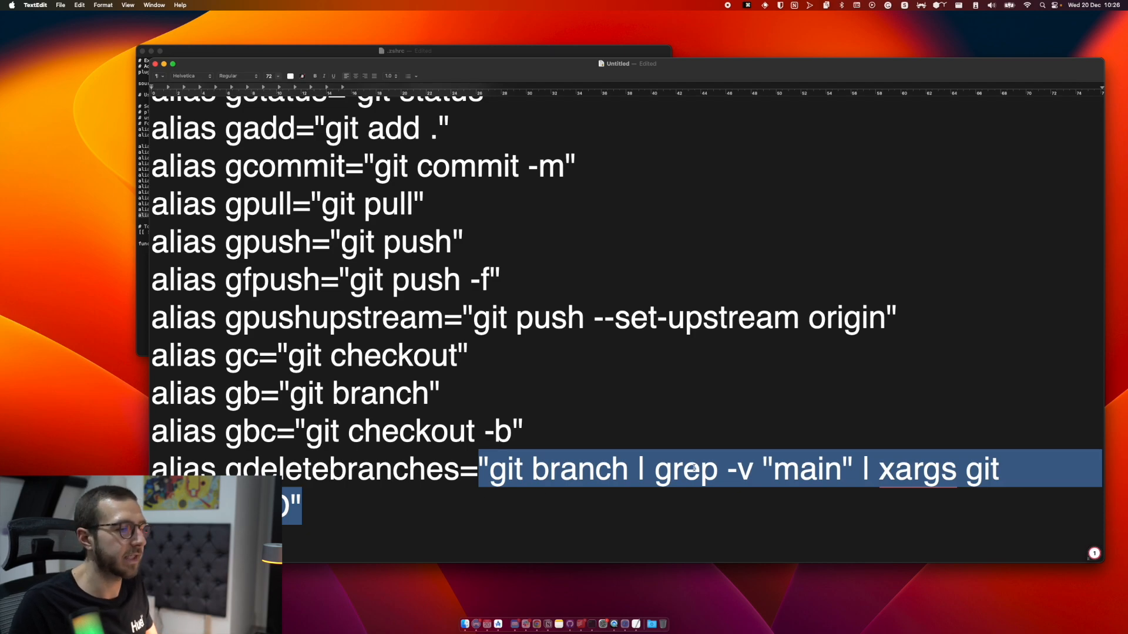
double_click(816, 480)
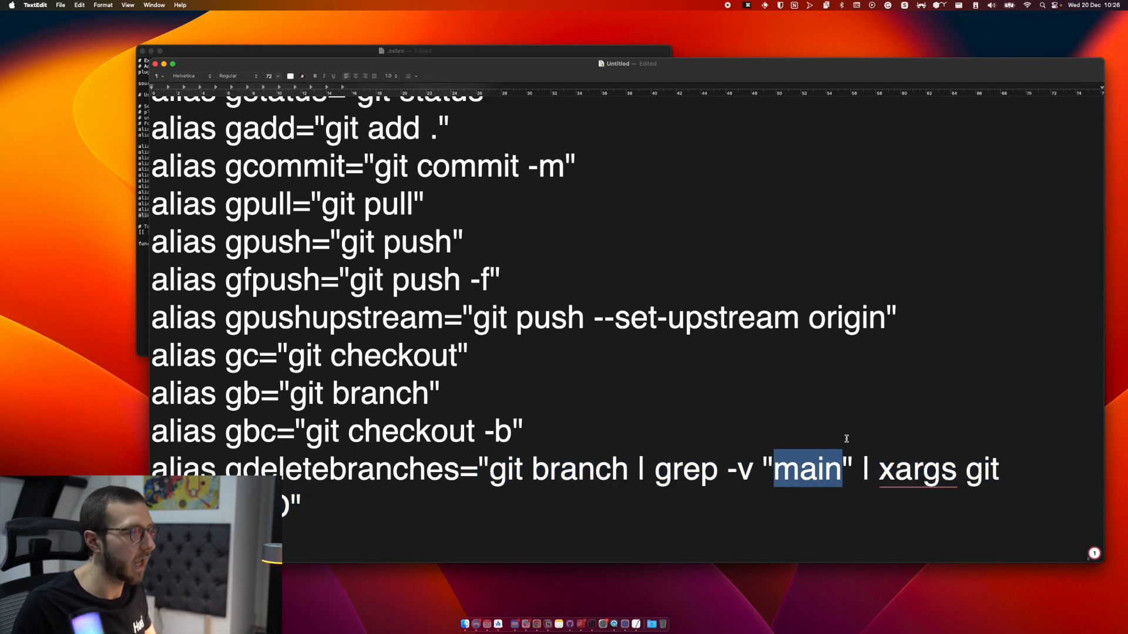
triple_click(819, 467)
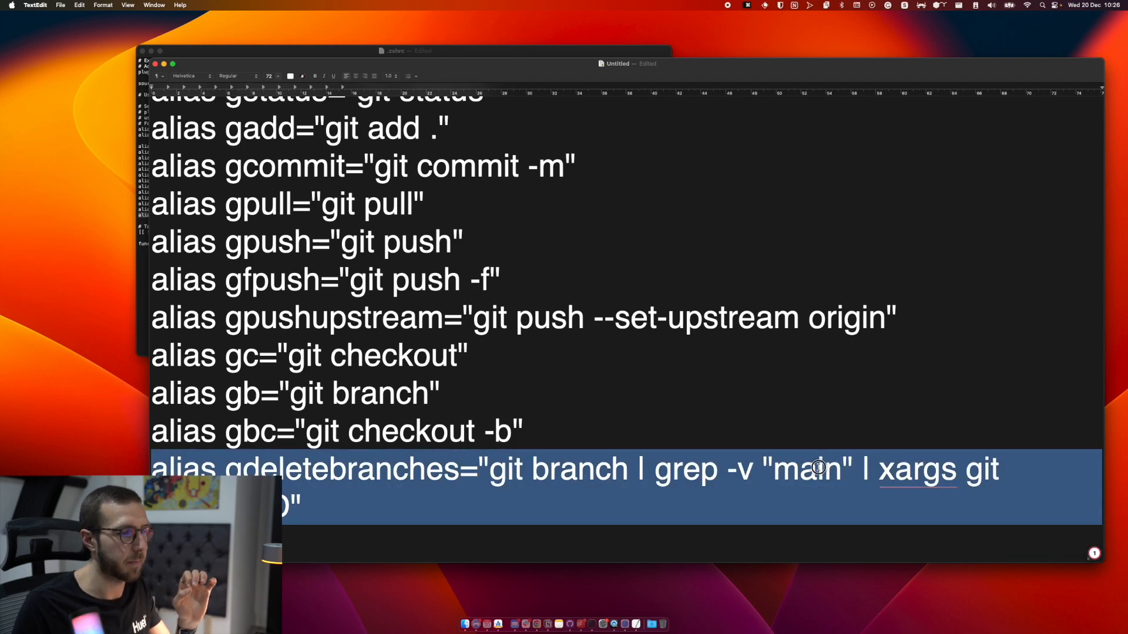
double_click(818, 467)
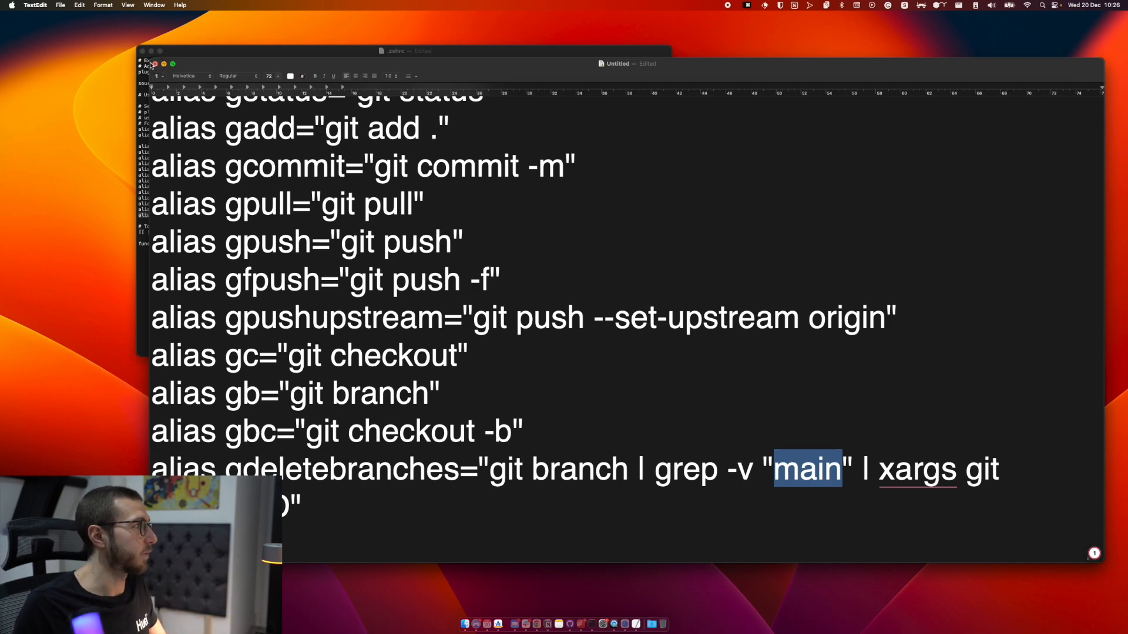
Close the untitled alias document without saving it and close .zshrc to return to the Android Studio project.
click(154, 64)
click(585, 386)
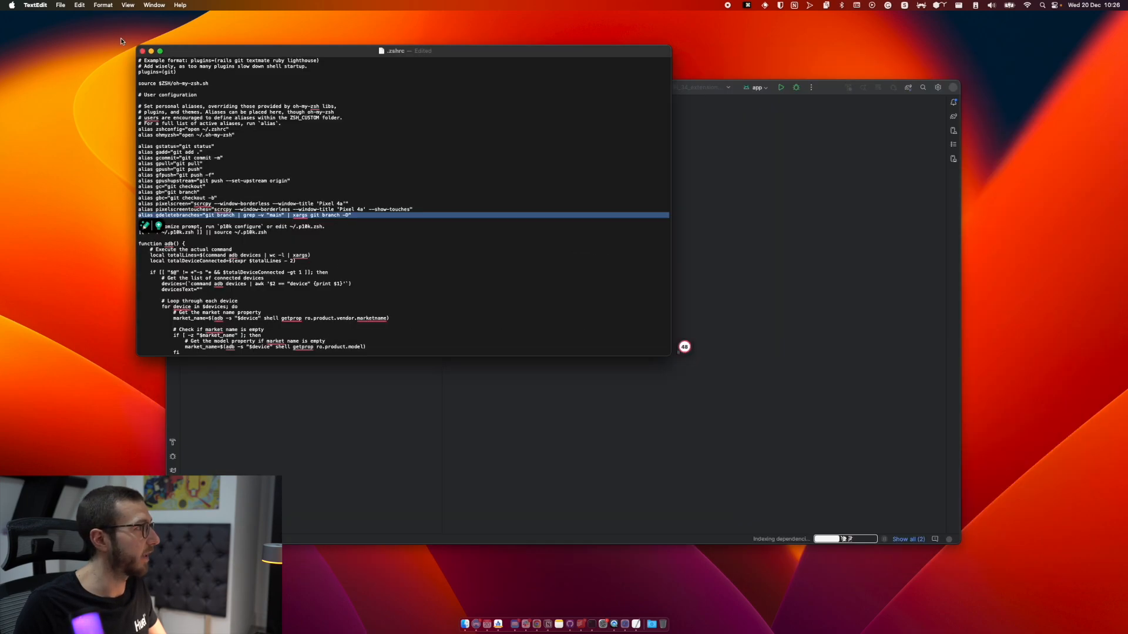
click(143, 52)
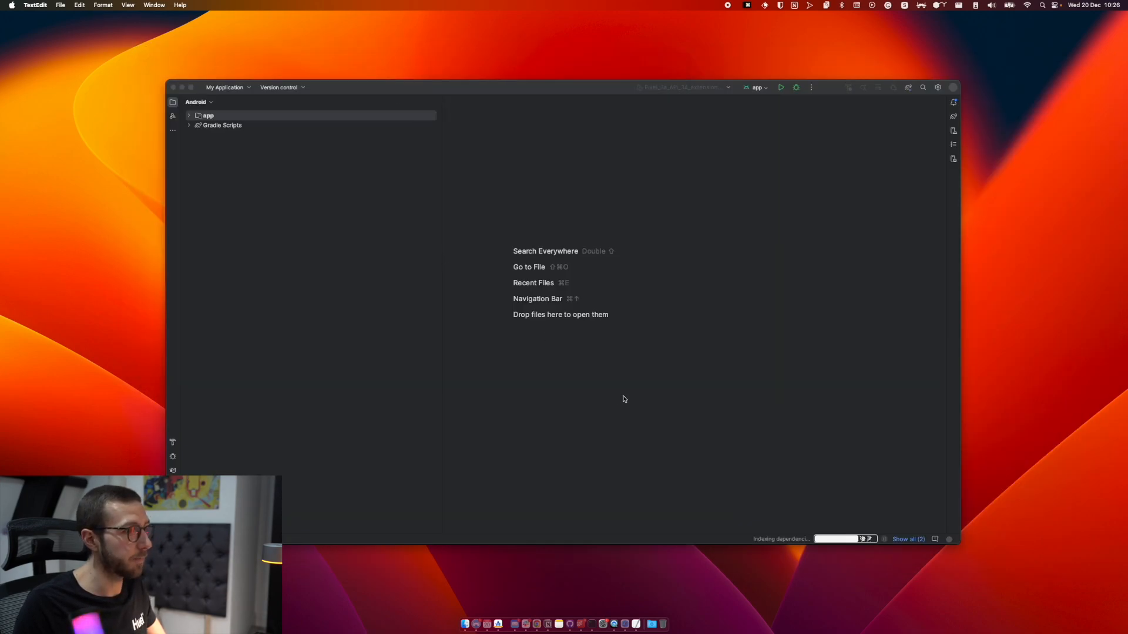